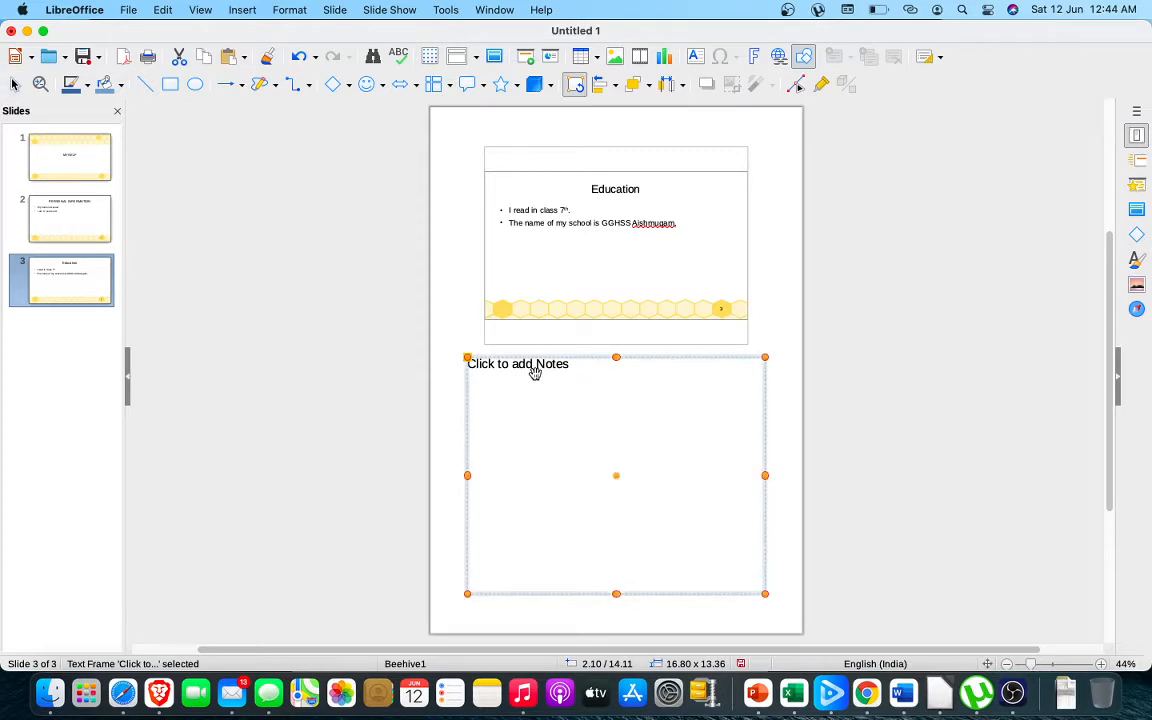
# Enter the speaker note "I used to study in Army school before this." for the Education slide
pyautogui.click(523, 366)
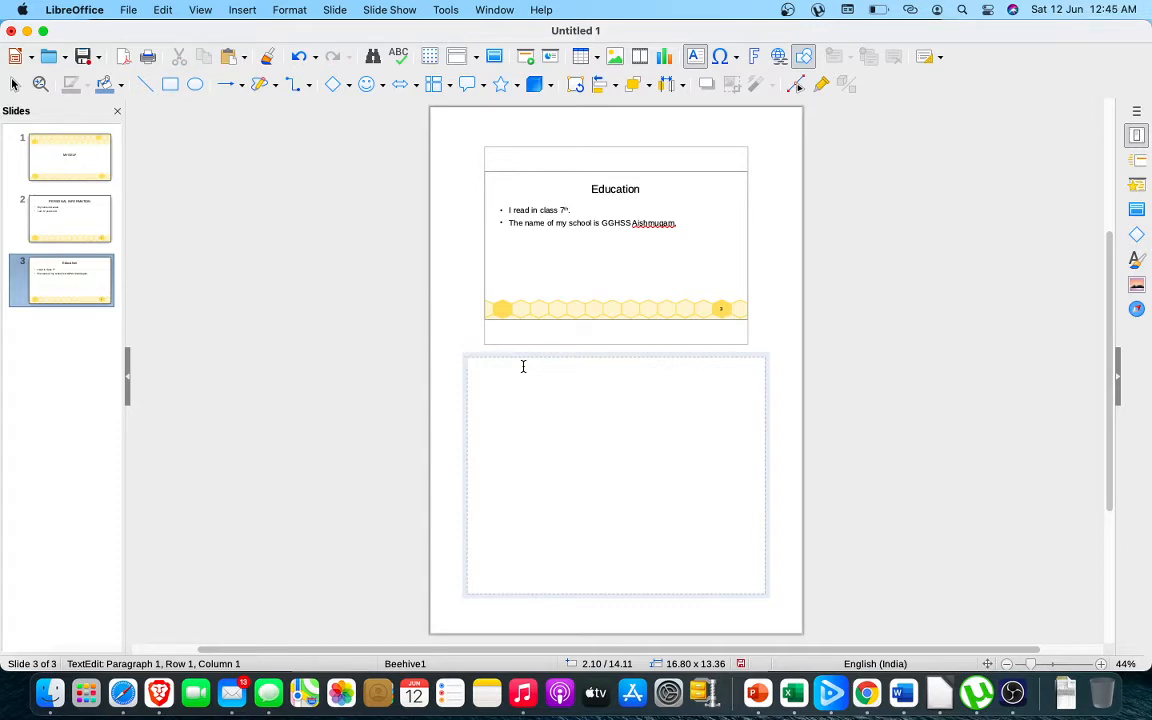
pyautogui.write('I used to study in Army school bef')
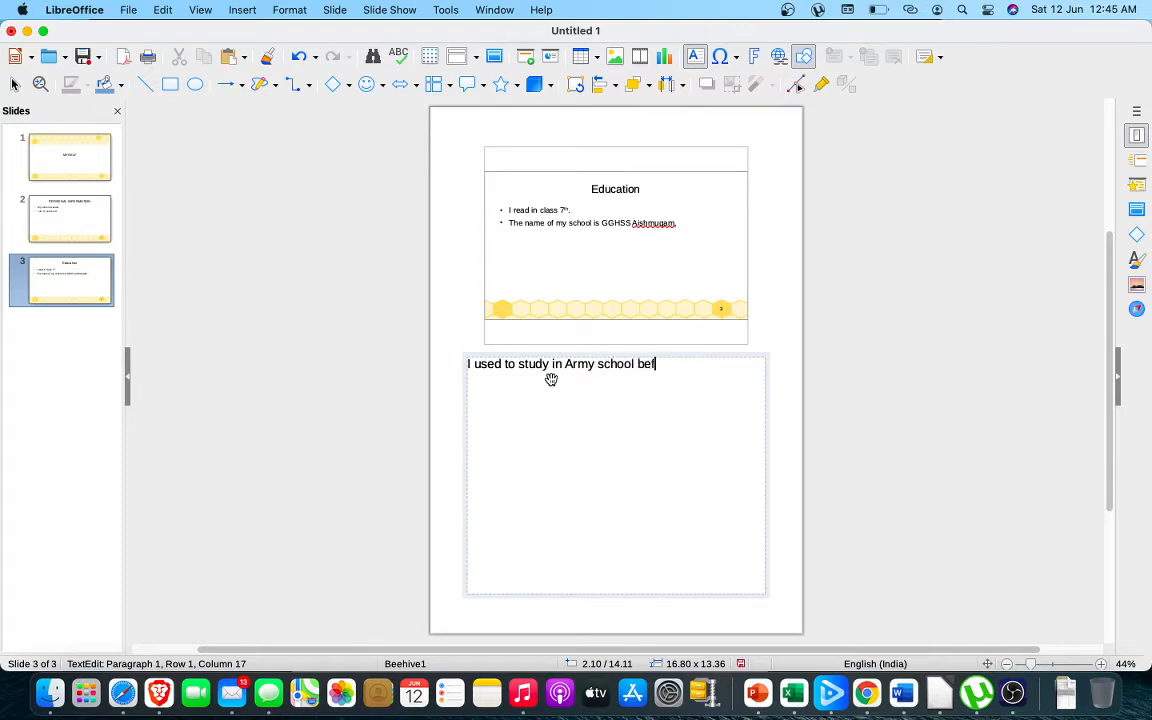
pyautogui.write('ore this,.')
# Switch to Slide Sorter view, move the Education slide ahead of Personal Information, and return it to the last position
pyautogui.click(201, 11)
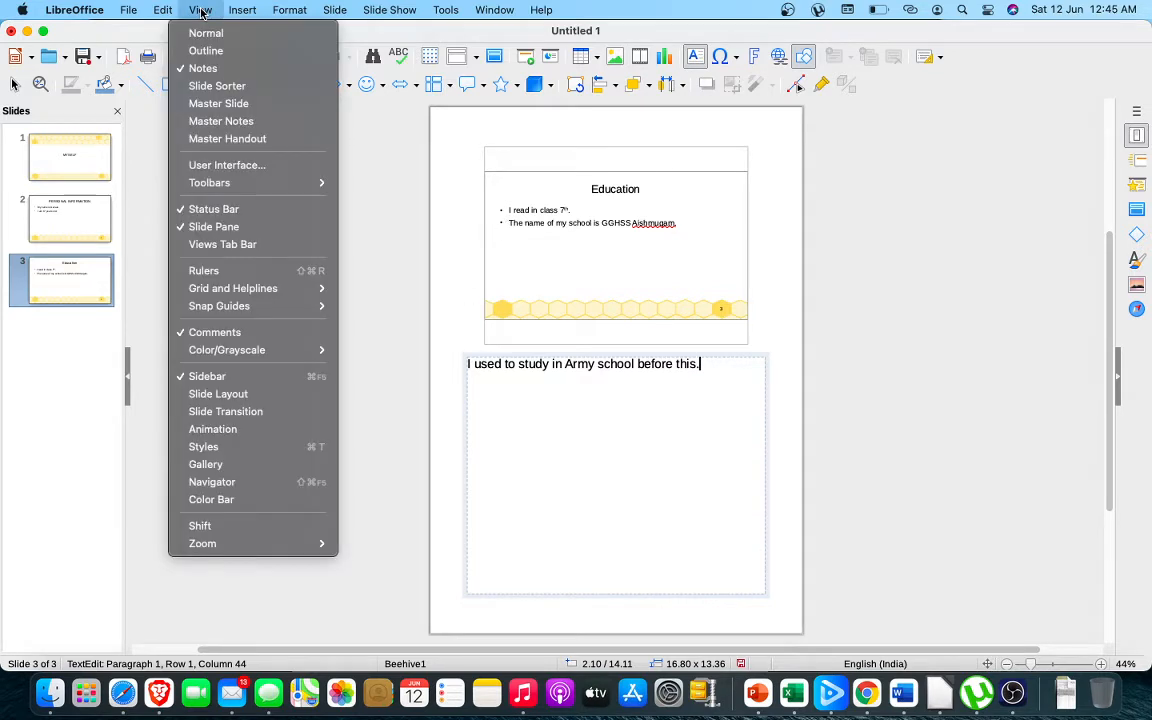
pyautogui.click(216, 88)
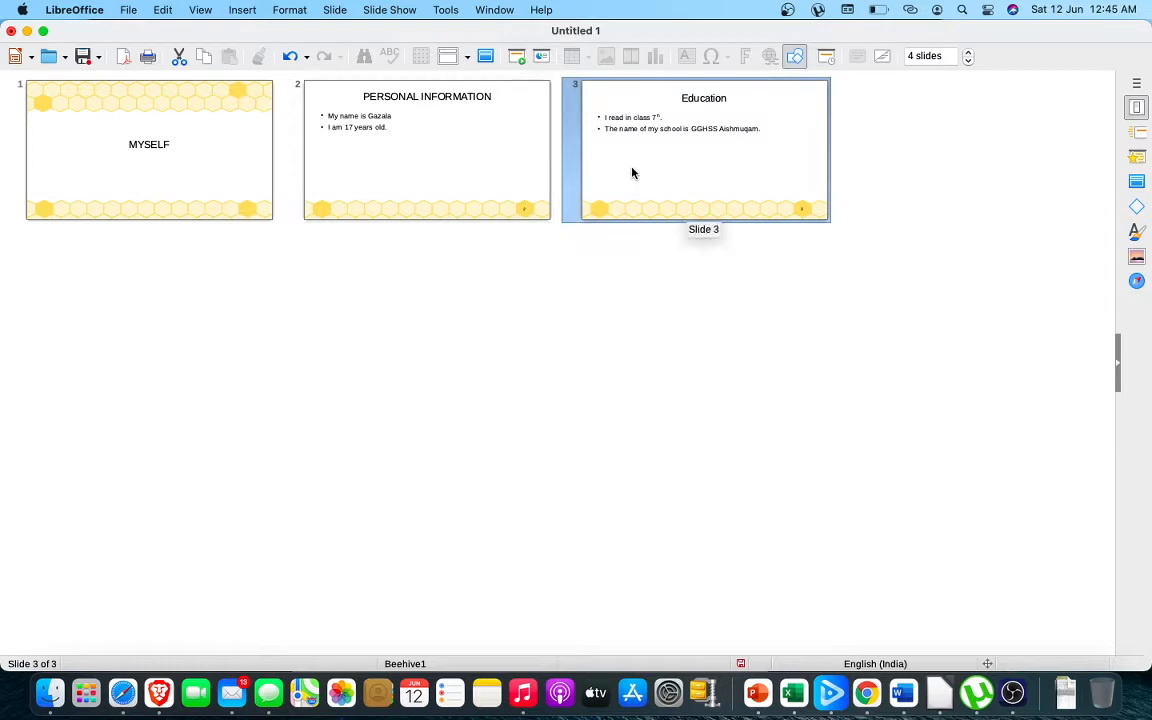
pyautogui.moveTo(632, 173); pyautogui.dragTo(293, 167)
pyautogui.moveTo(473, 194); pyautogui.dragTo(930, 147)
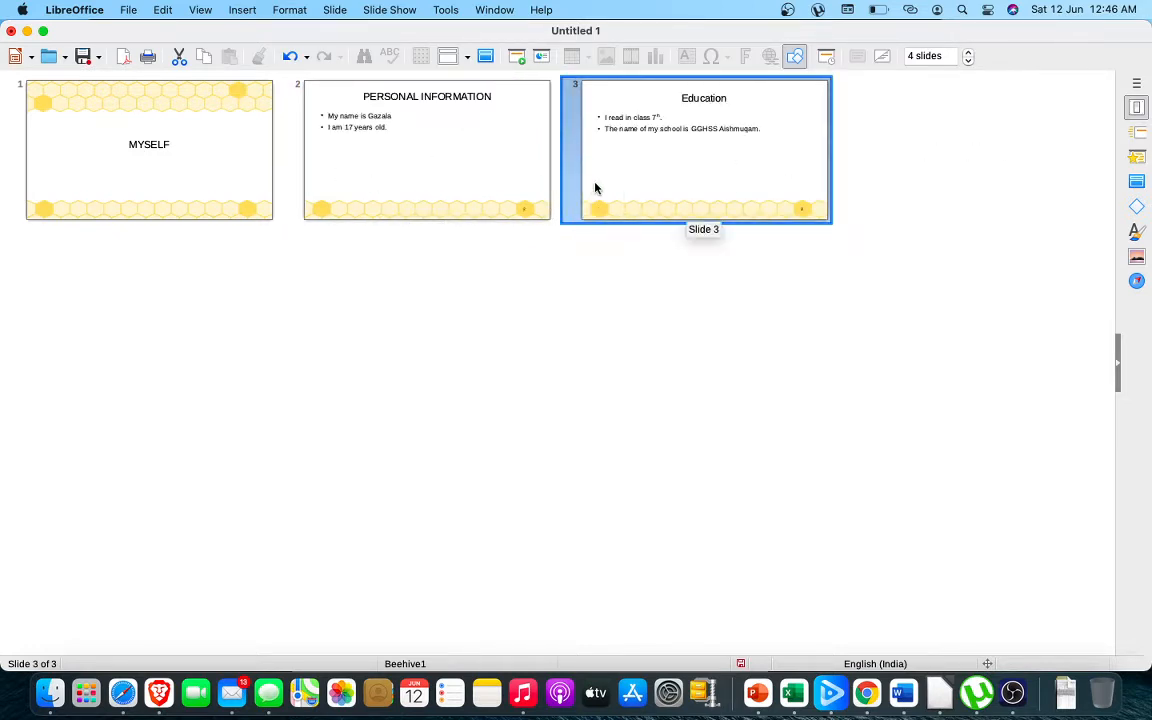
pyautogui.moveTo(595, 188); pyautogui.dragTo(850, 222)
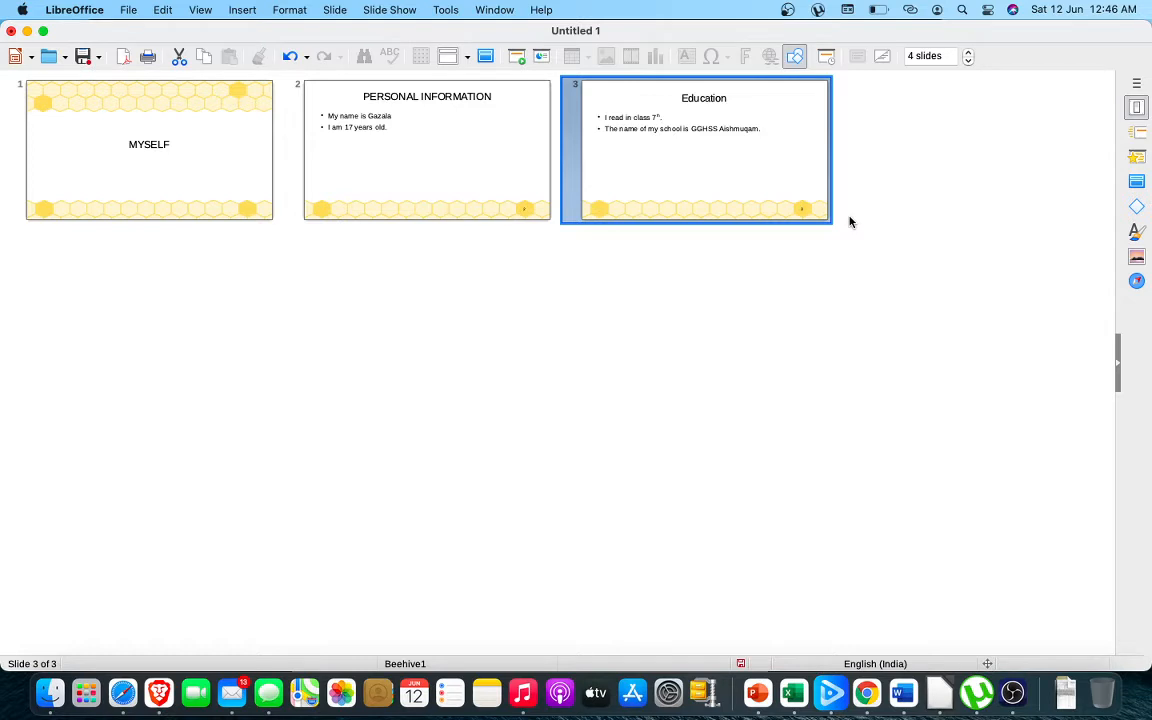
# Return to Normal view and open the first slide, titled MYSELF, for editing
pyautogui.click(200, 10)
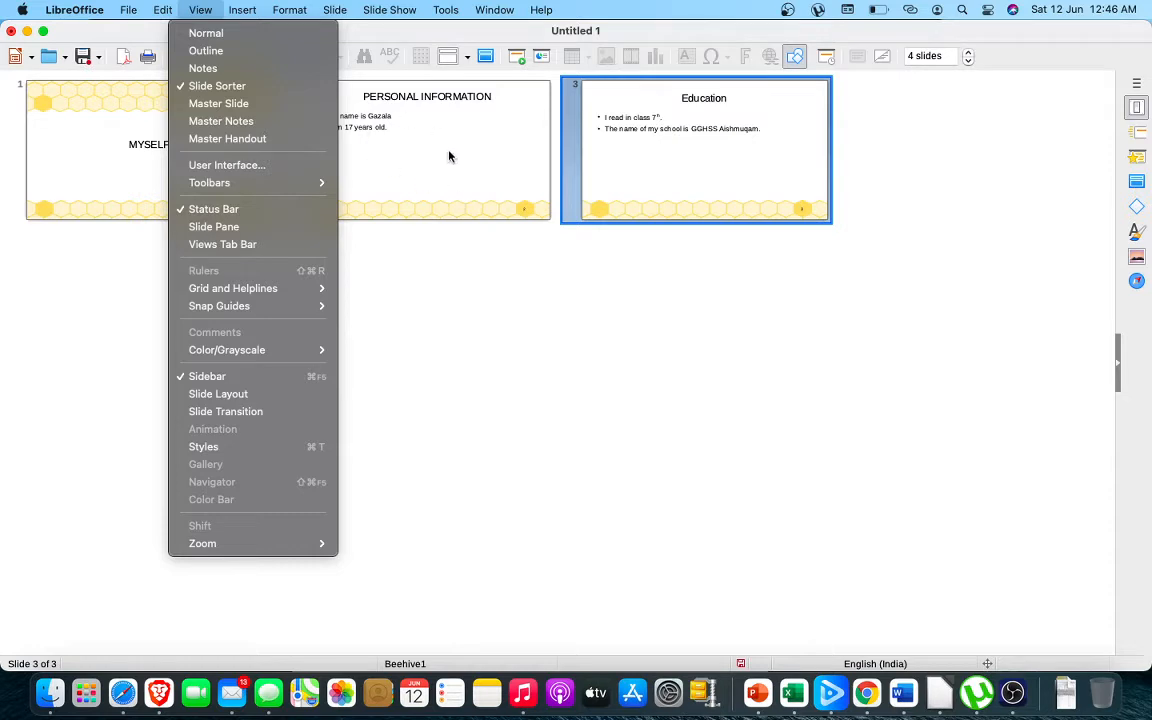
pyautogui.click(504, 249)
pyautogui.click(201, 10)
pyautogui.click(206, 34)
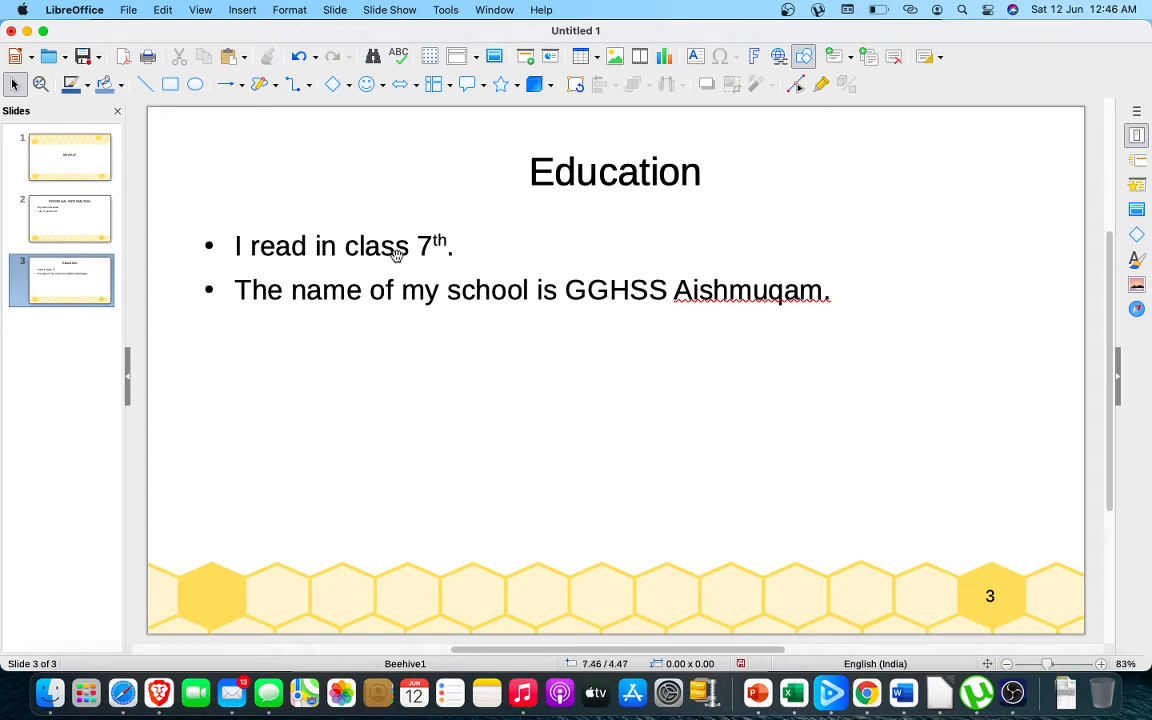
pyautogui.click(74, 170)
pyautogui.click(82, 212)
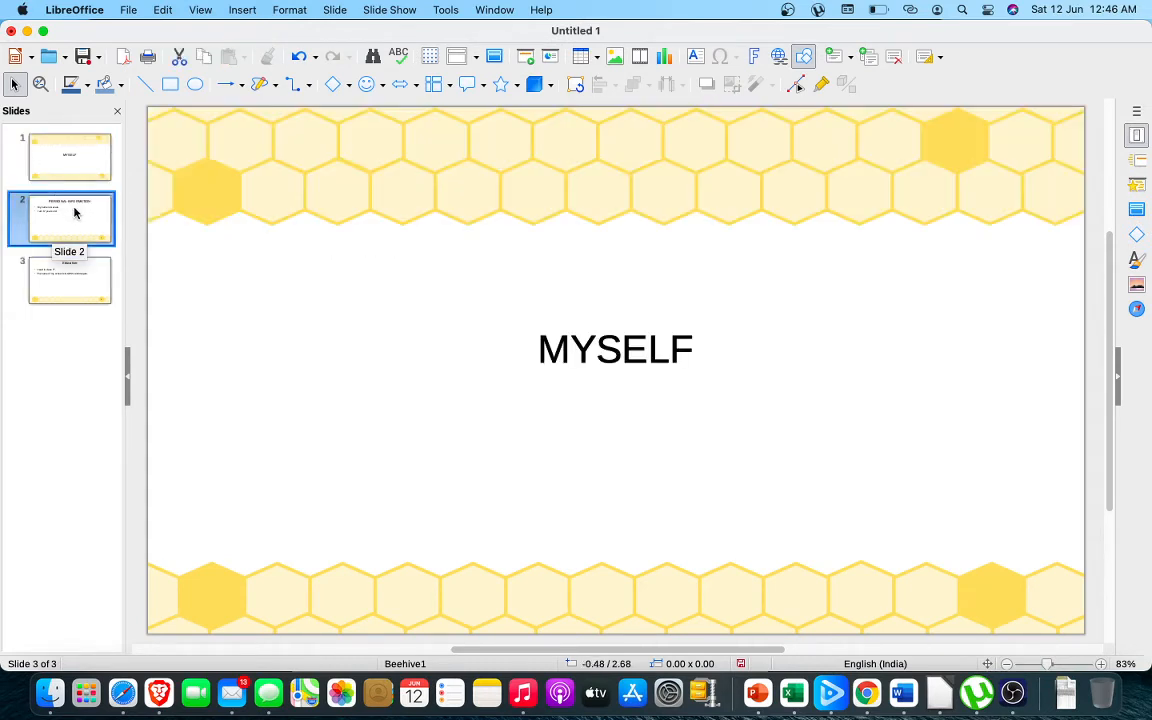
pyautogui.click(90, 278)
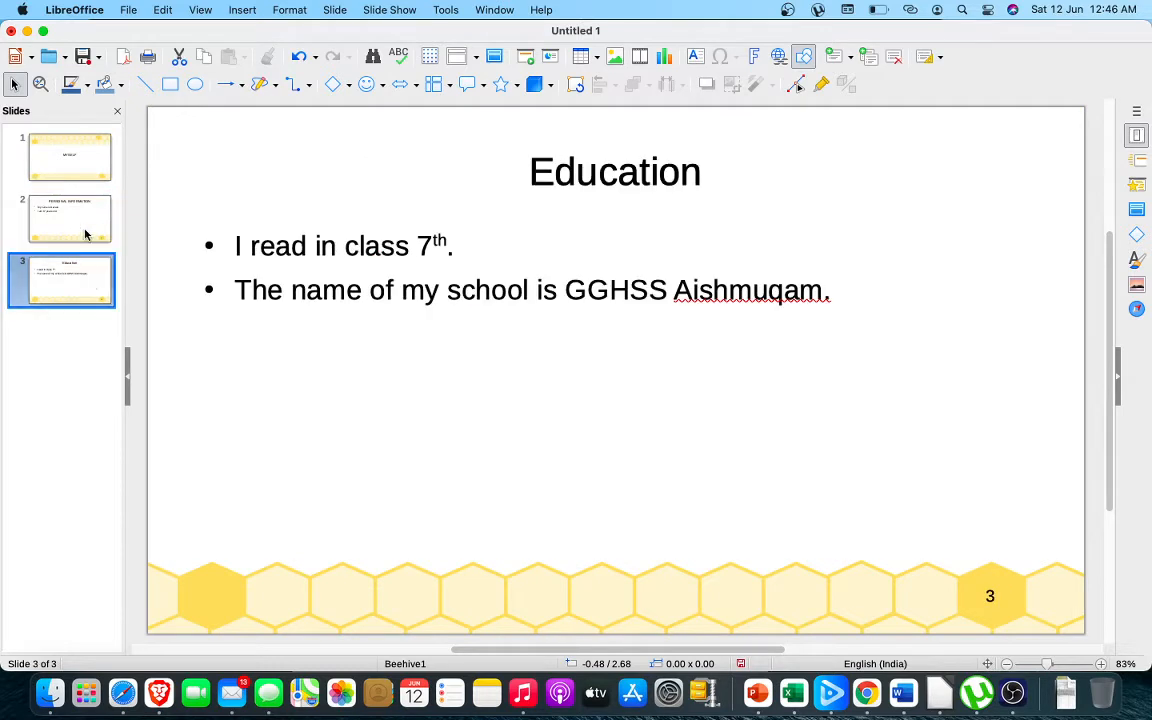
pyautogui.click(73, 152)
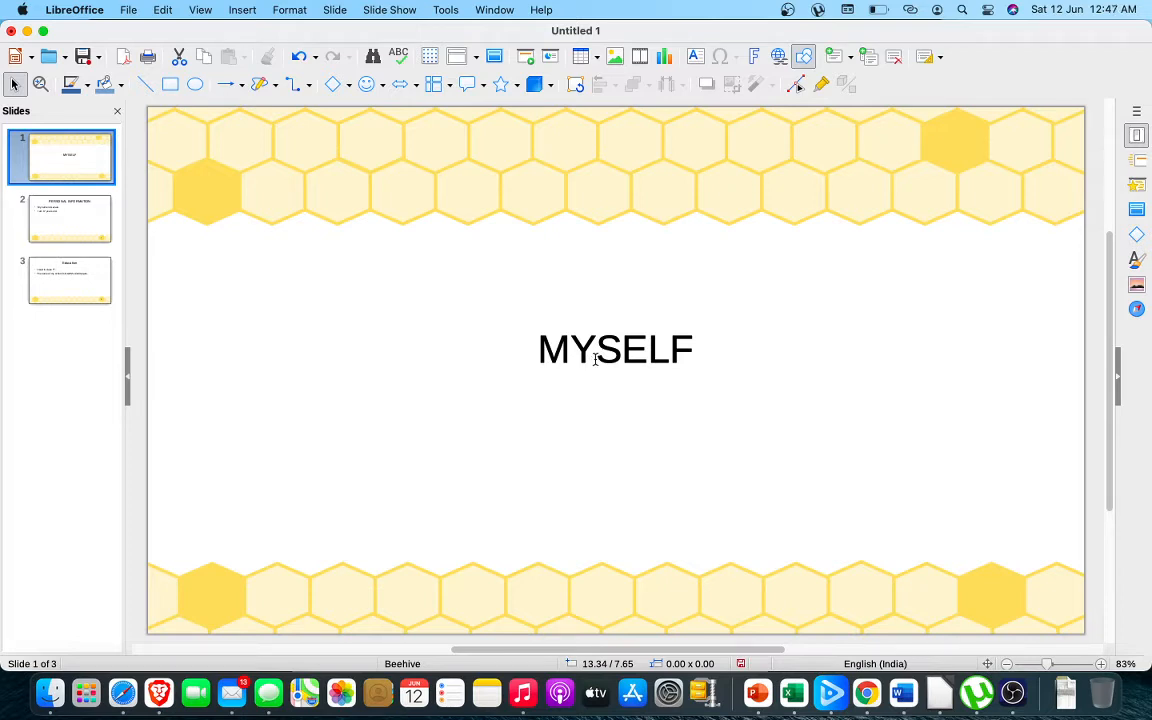
# Edit the style of the MYSELF title on slide 1, setting its font size to 10 pt
pyautogui.click(690, 346)
pyautogui.moveTo(690, 346); pyautogui.dragTo(546, 344)
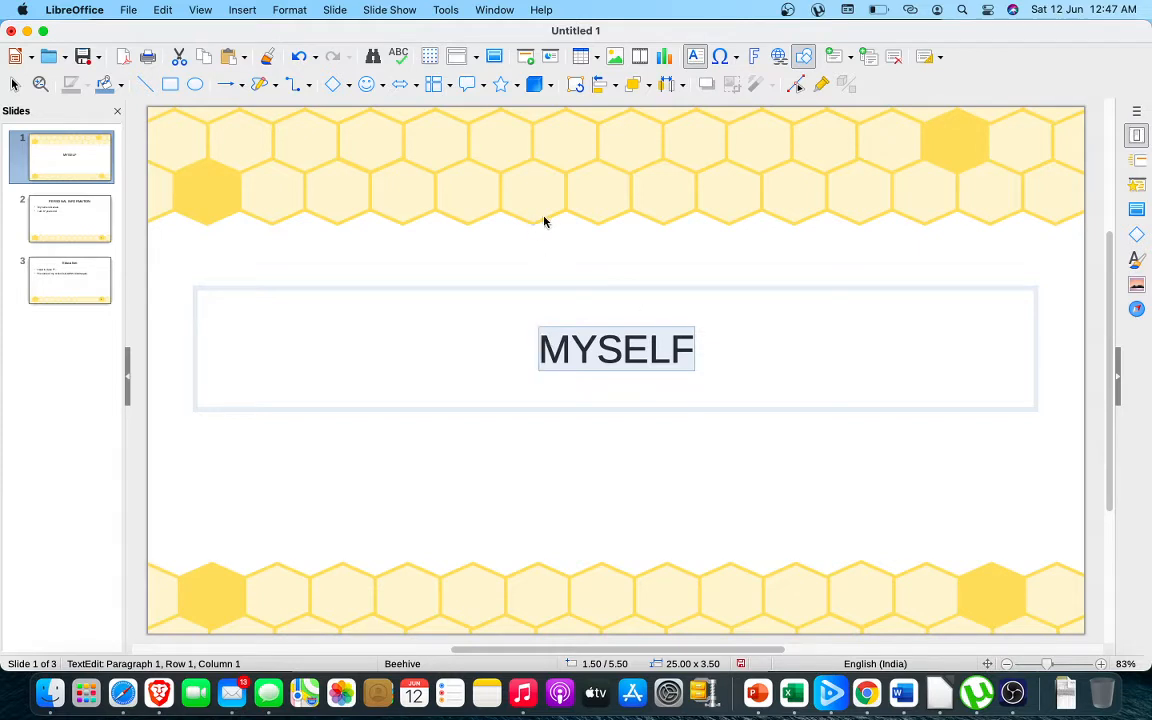
pyautogui.hscroll(1, 145, 68)
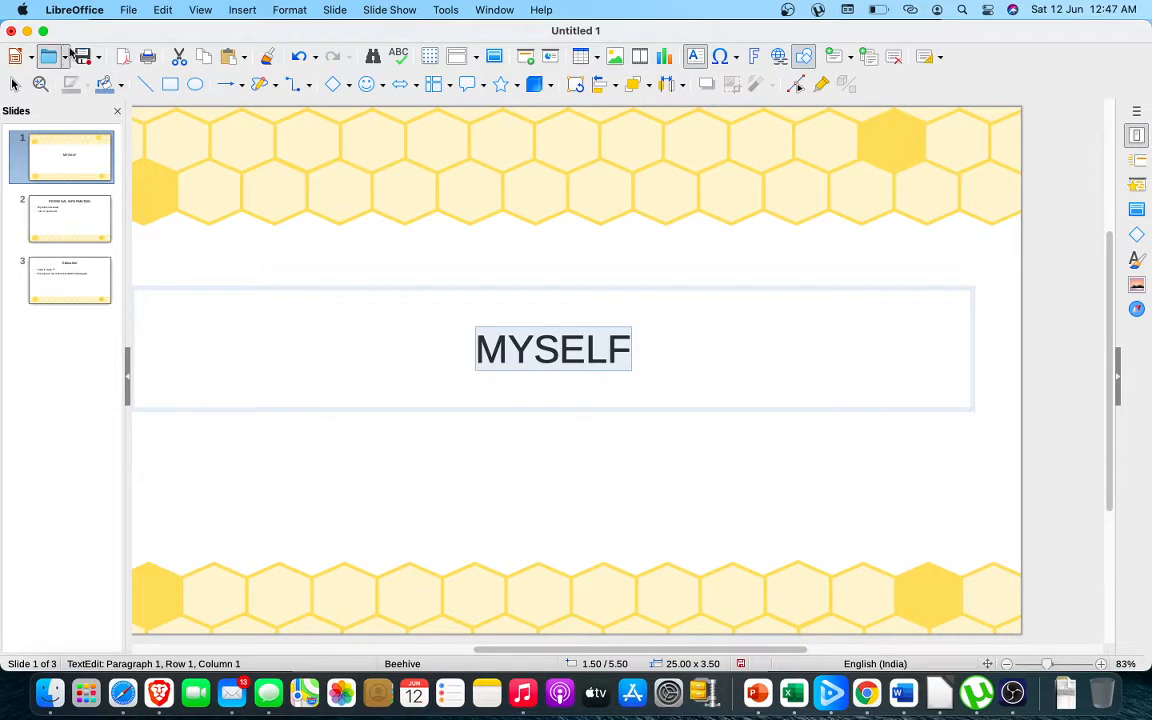
pyautogui.click(289, 10)
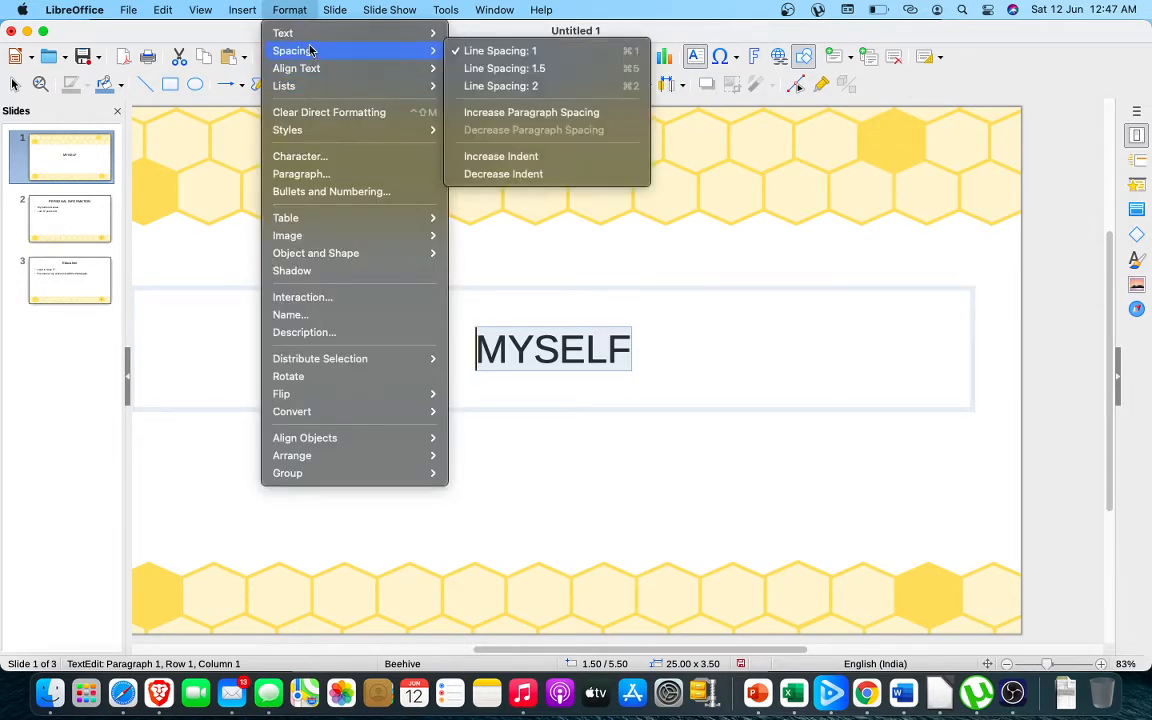
pyautogui.moveTo(330, 38)
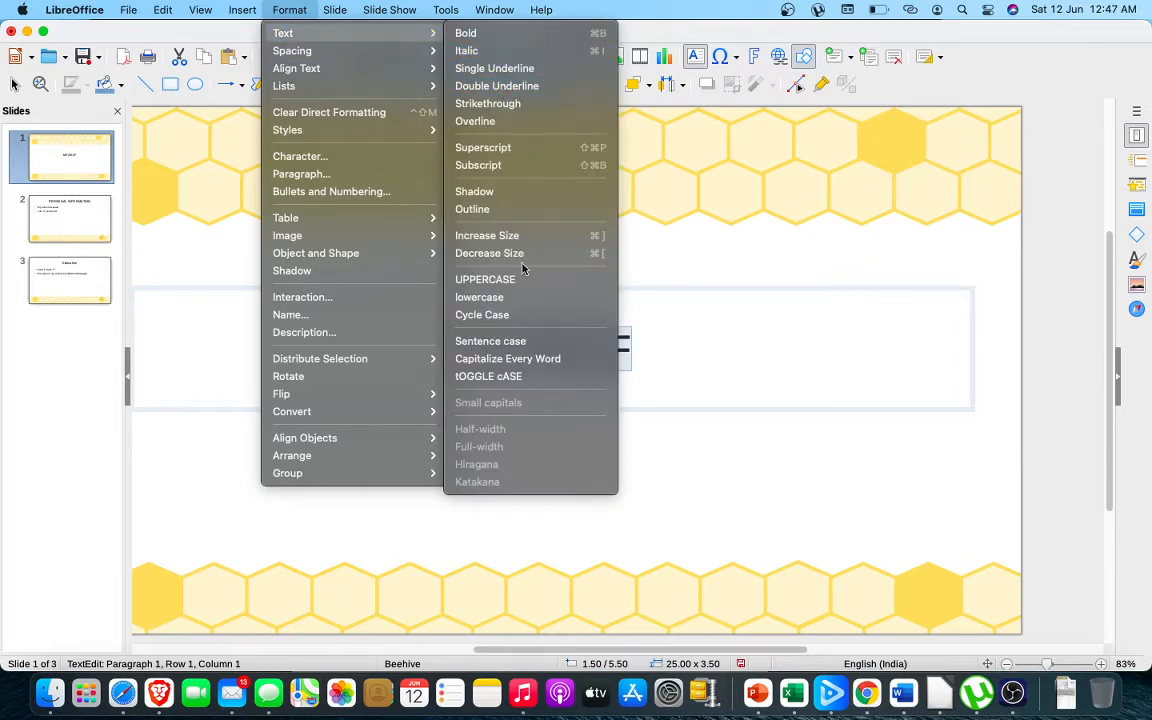
pyautogui.press('super+shift+slash')
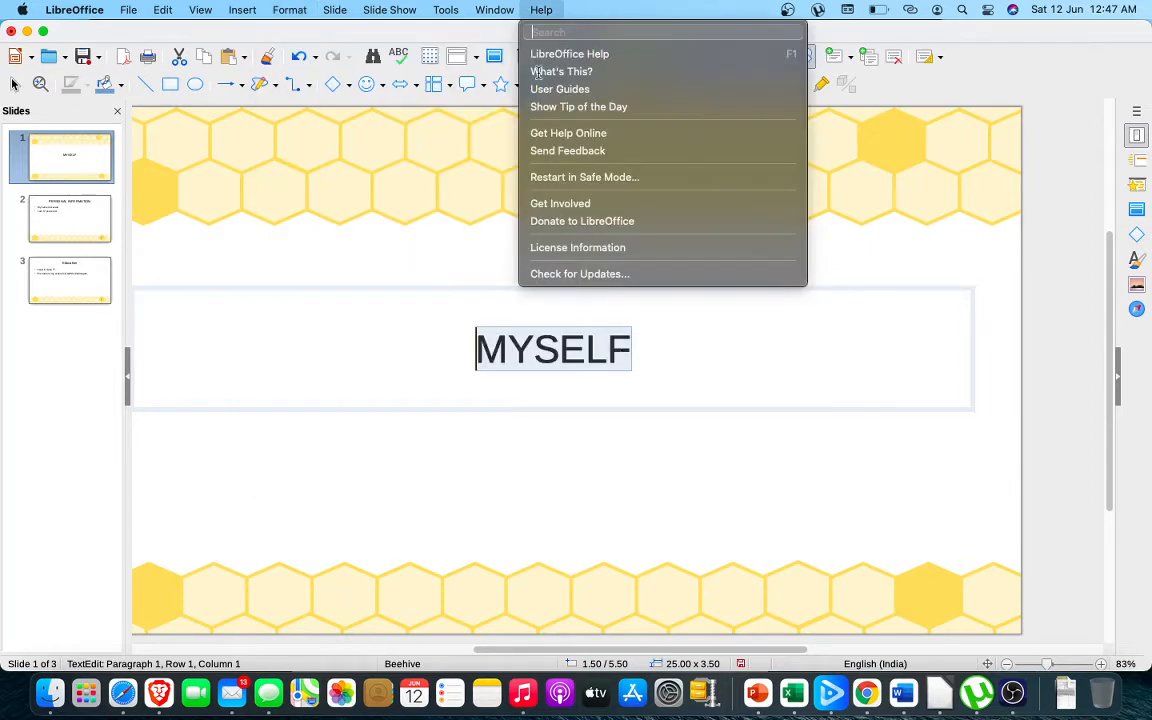
pyautogui.click(585, 355)
pyautogui.rightClick(585, 355)
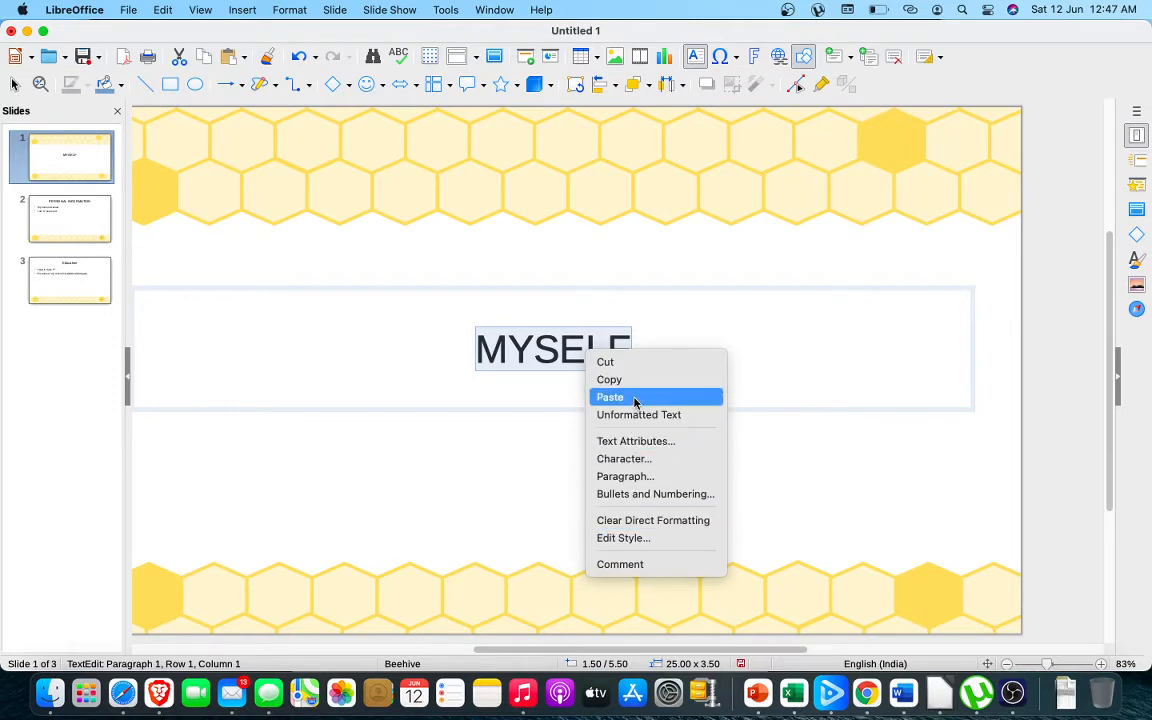
pyautogui.click(637, 540)
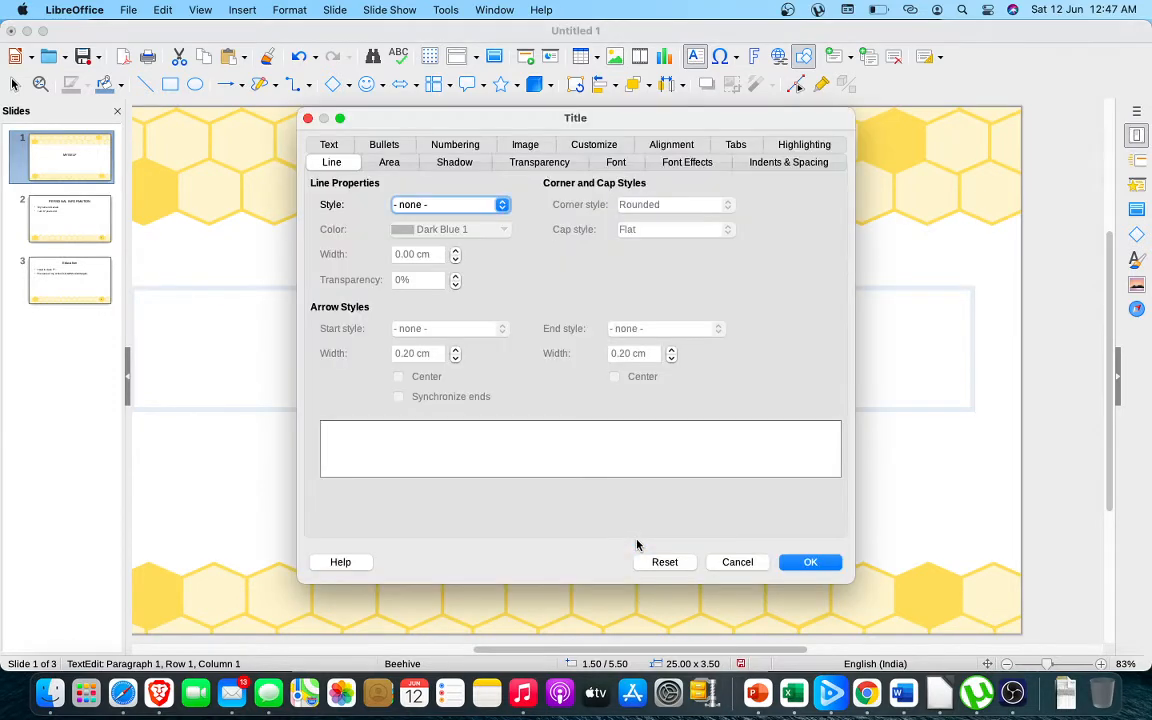
pyautogui.click(323, 143)
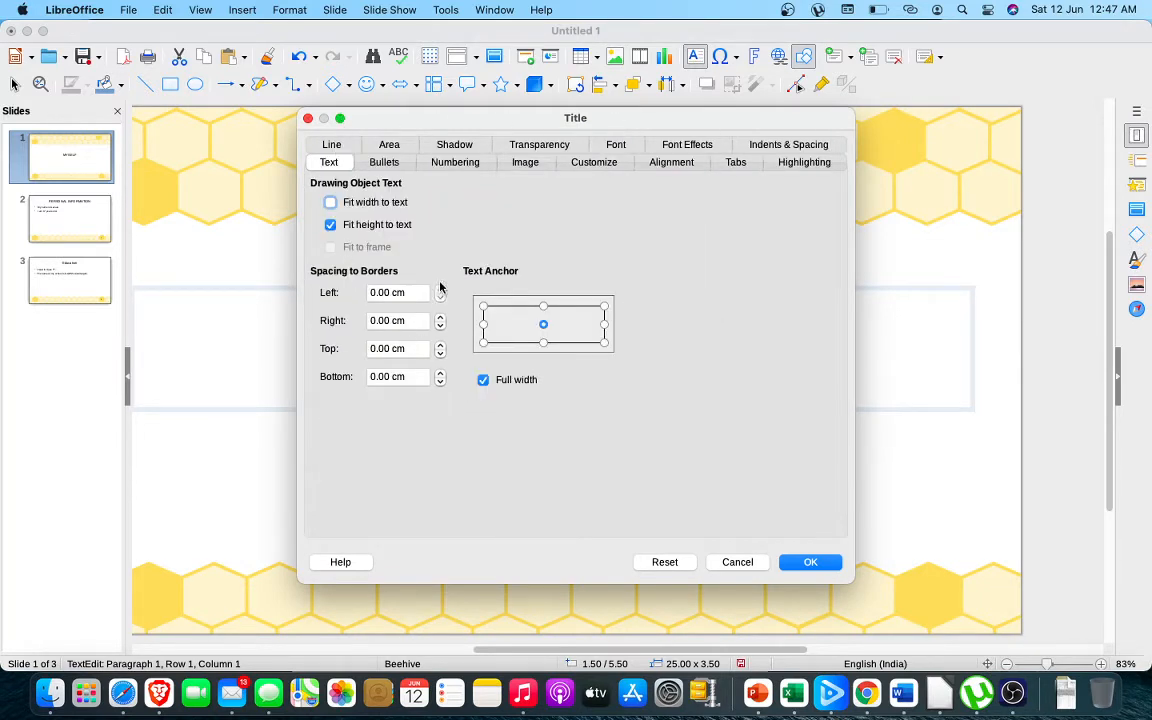
pyautogui.click(616, 145)
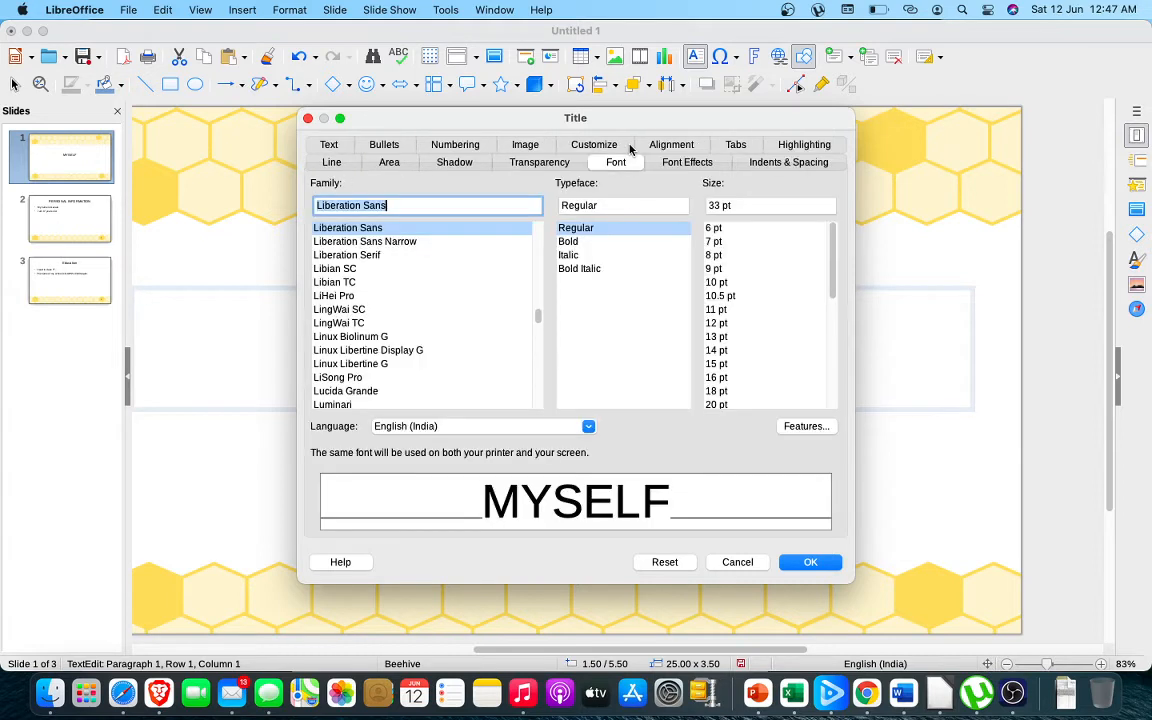
pyautogui.click(720, 285)
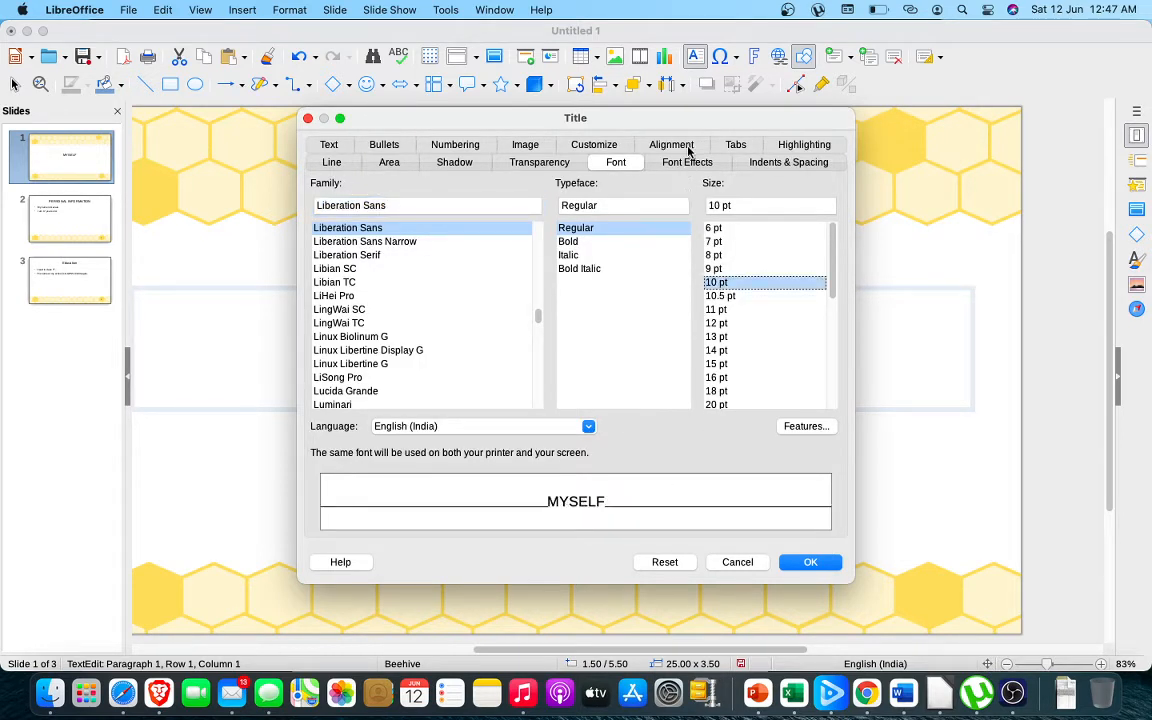
# Set the title style's font colour to Red and apply the style changes
pyautogui.click(689, 160)
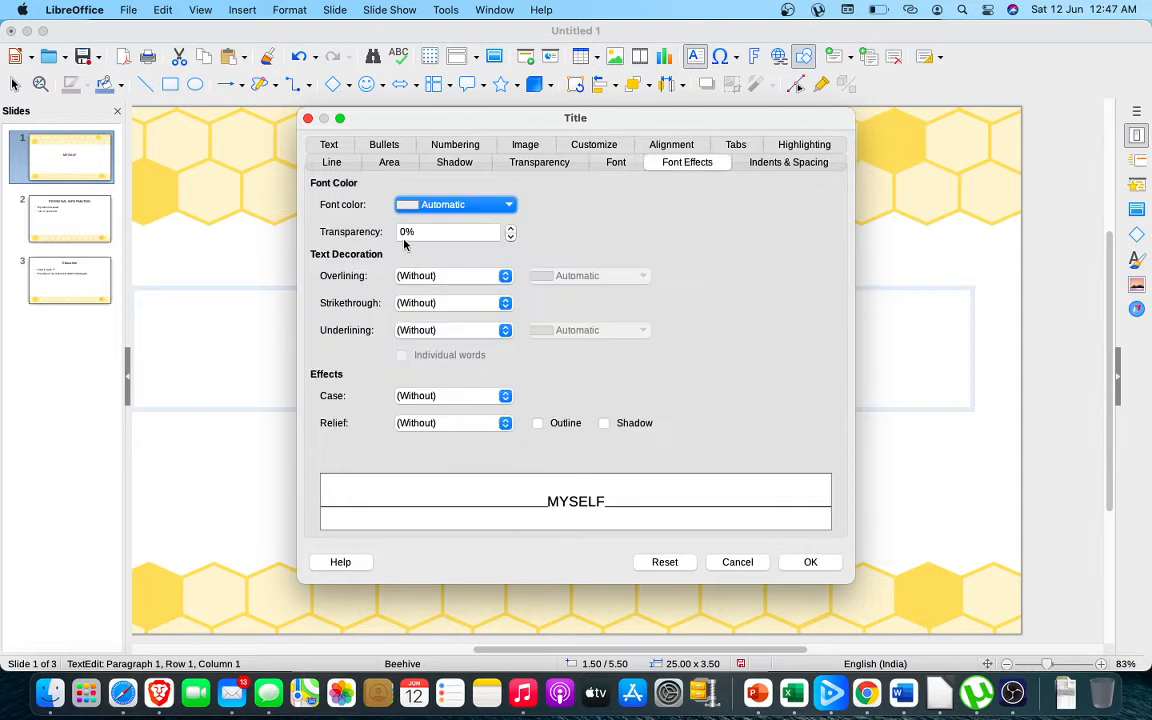
pyautogui.click(460, 204)
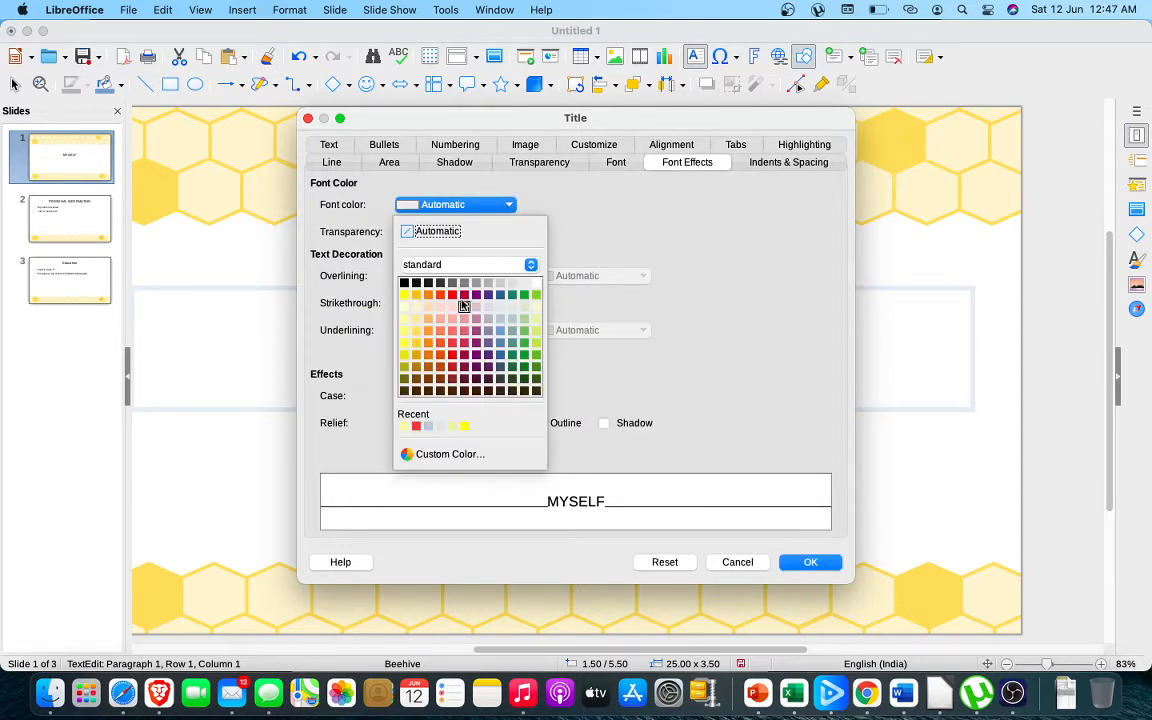
pyautogui.click(451, 295)
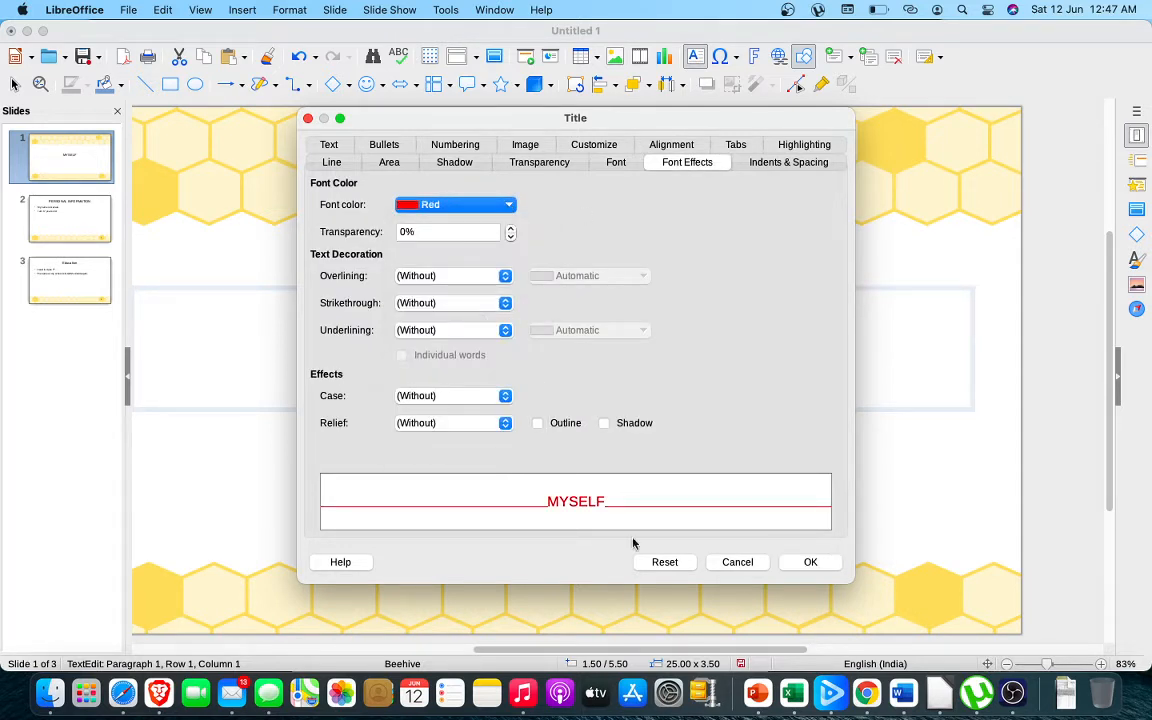
pyautogui.click(812, 563)
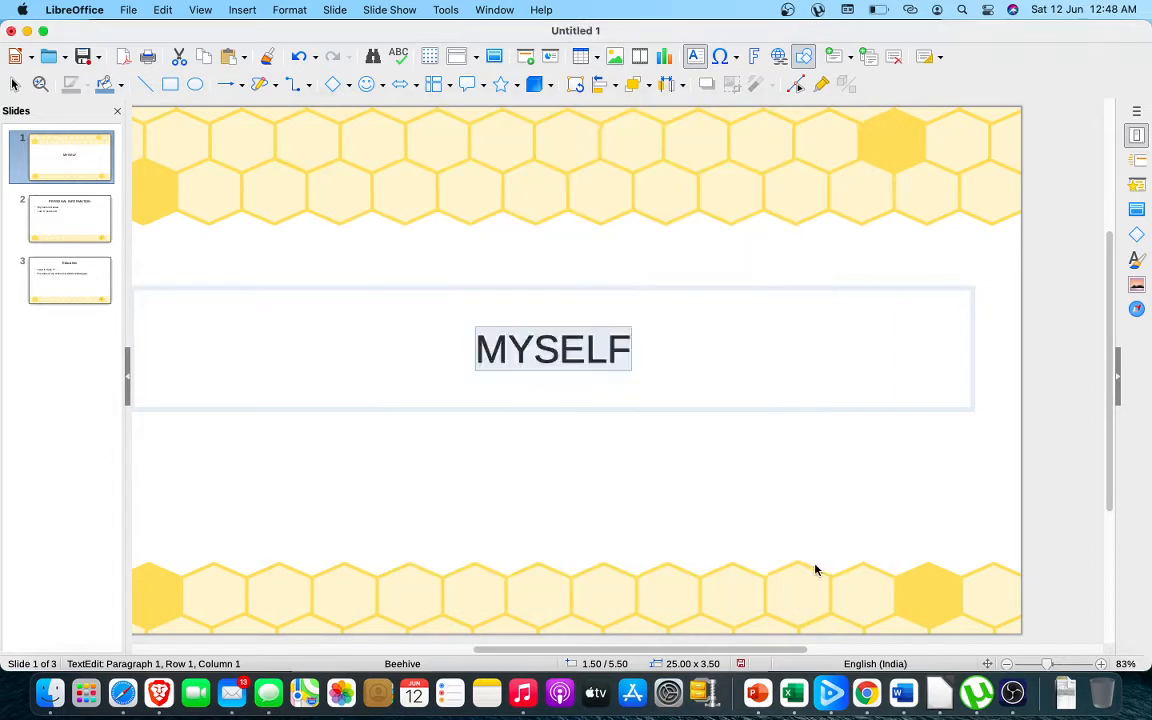
pyautogui.click(565, 349)
pyautogui.moveTo(583, 348); pyautogui.dragTo(496, 352)
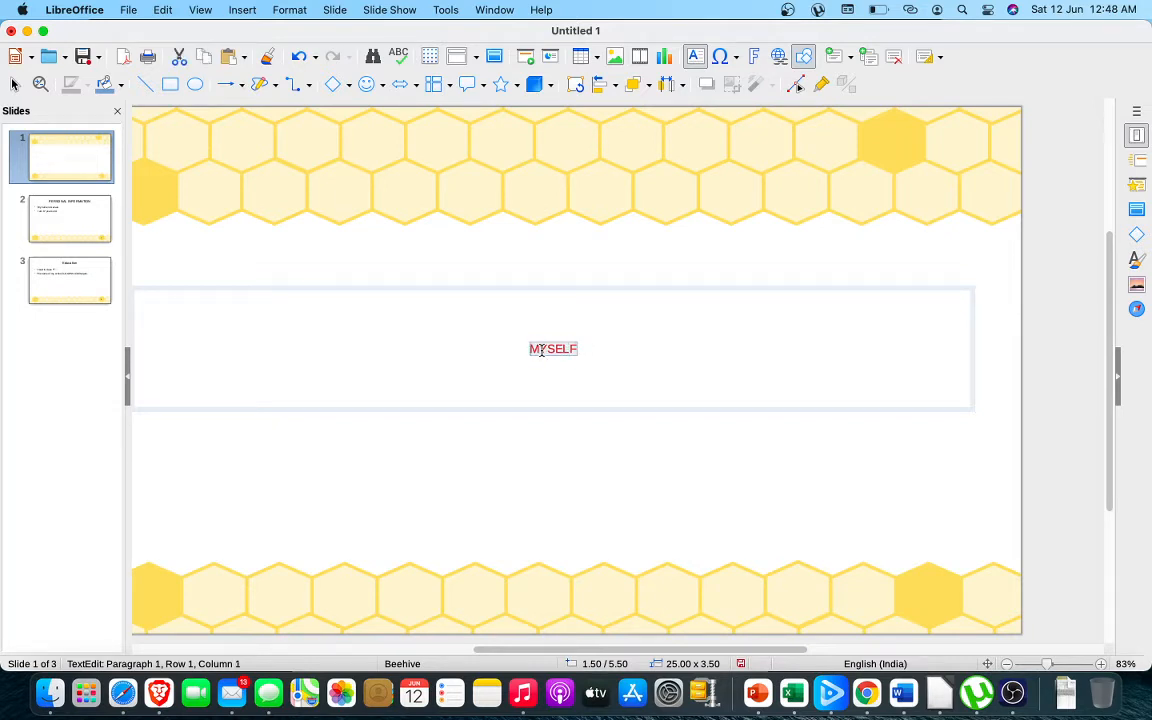
pyautogui.click(541, 349)
pyautogui.moveTo(604, 347); pyautogui.dragTo(488, 344)
pyautogui.click(552, 350)
pyautogui.moveTo(593, 346); pyautogui.dragTo(511, 346)
pyautogui.click(551, 346)
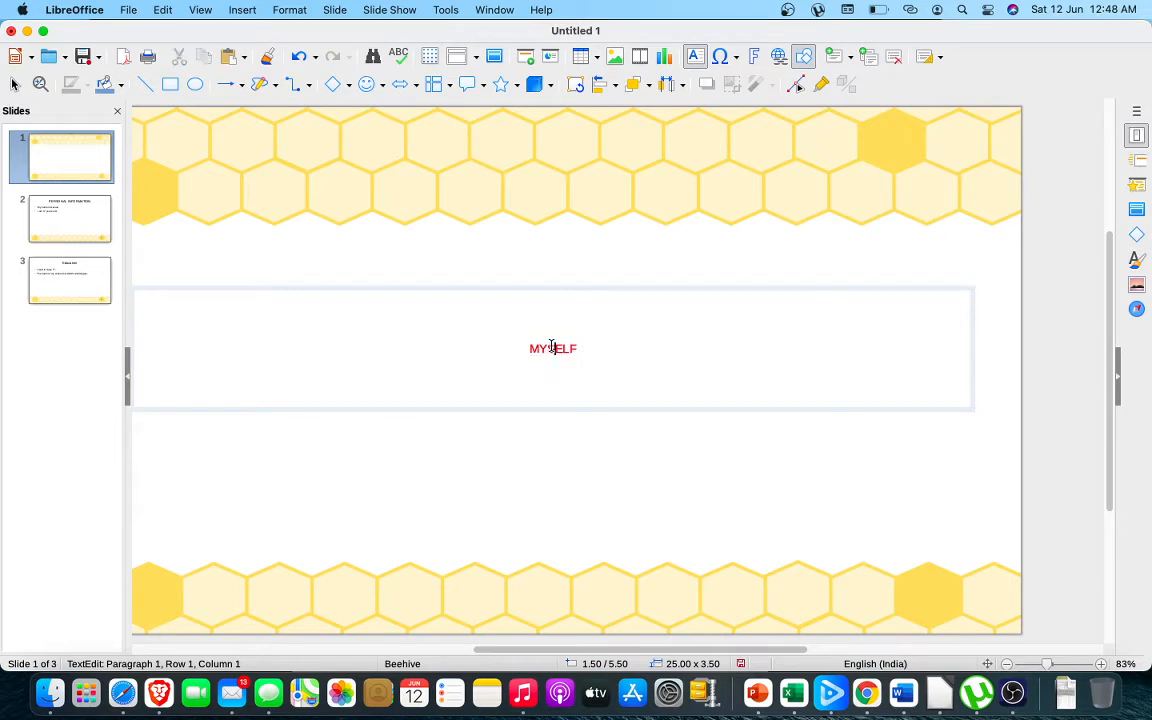
pyautogui.click(500, 345)
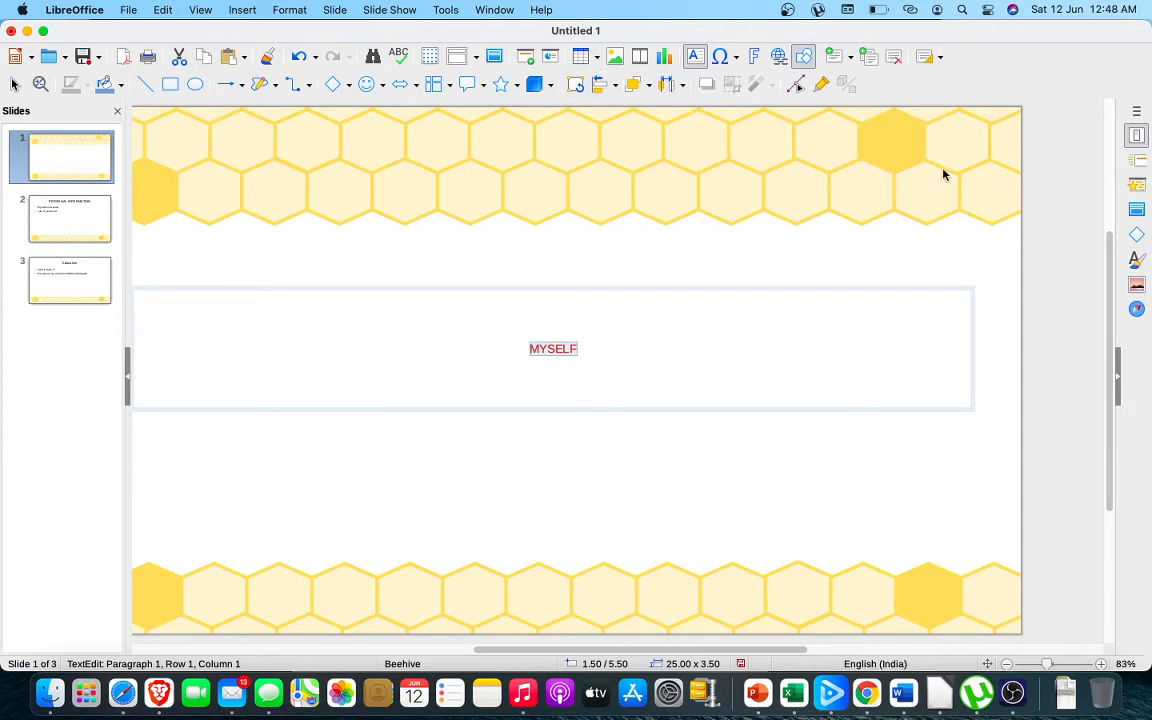
pyautogui.click(1118, 390)
pyautogui.click(1147, 374)
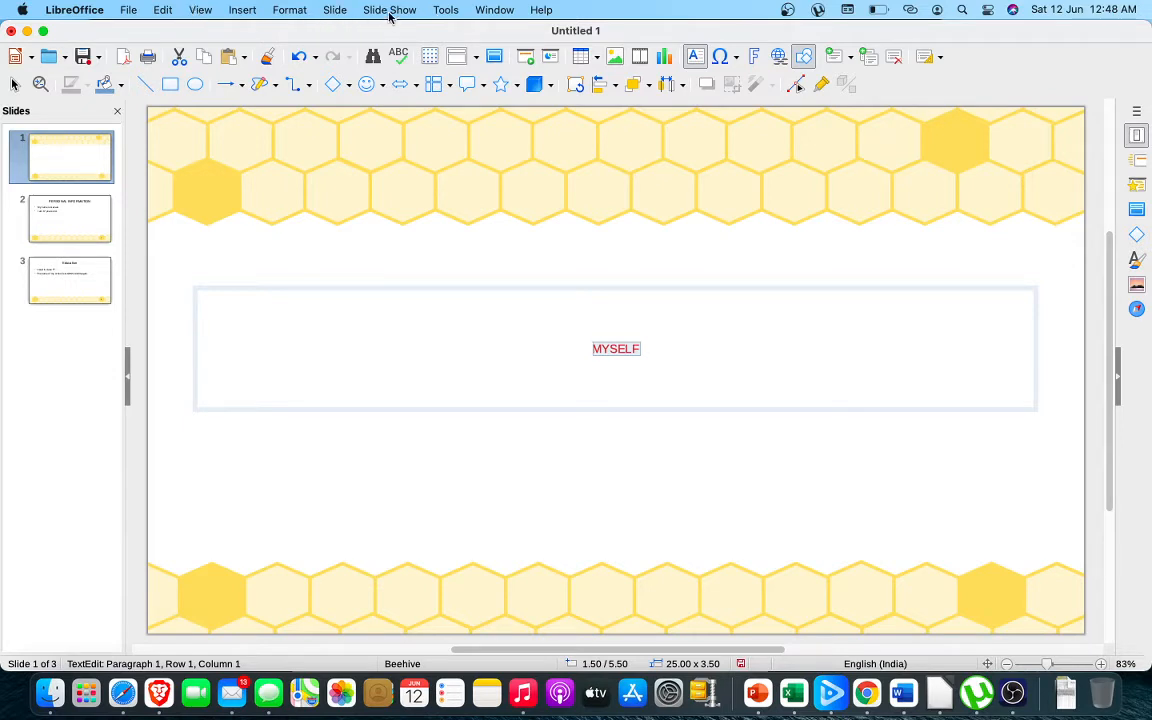
# Turn on the Views Tab Bar above the slide
pyautogui.click(446, 12)
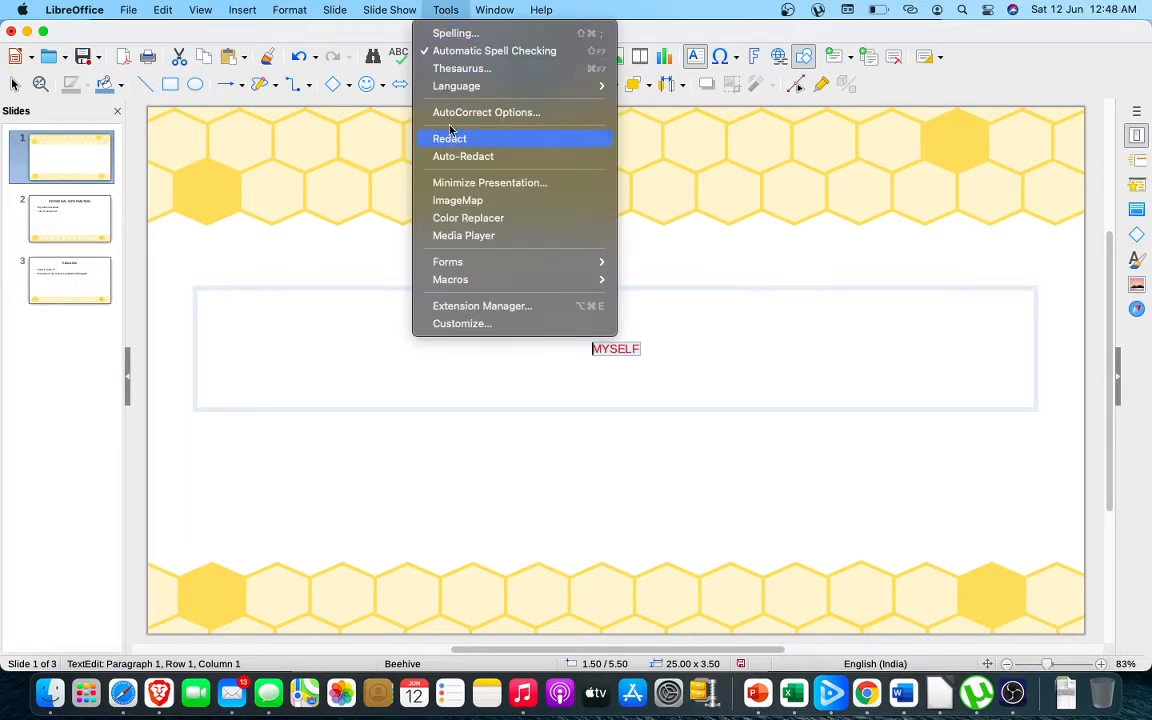
pyautogui.moveTo(412, 15)
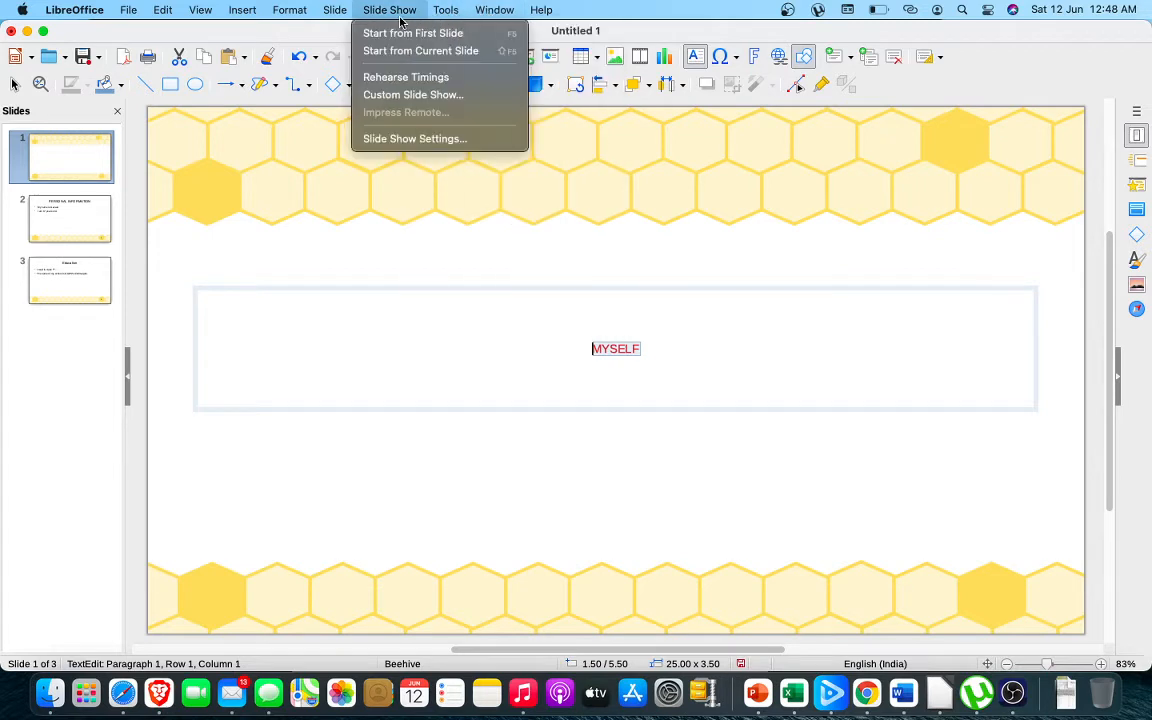
pyautogui.moveTo(336, 11)
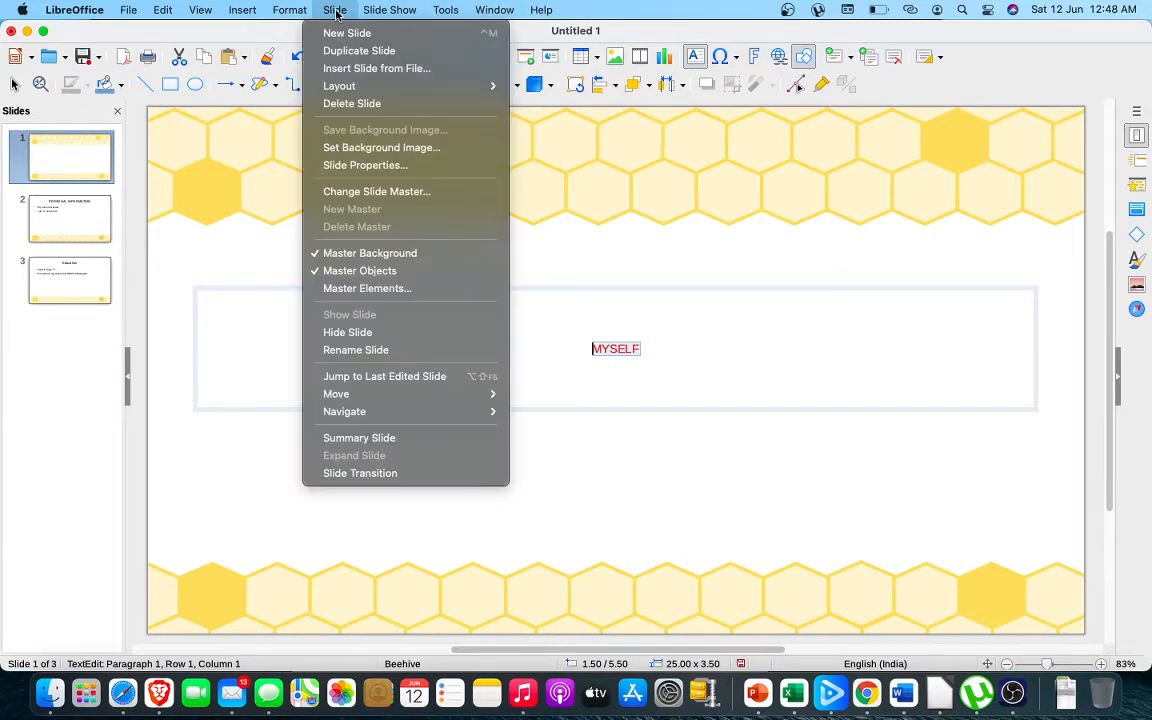
pyautogui.moveTo(341, 86)
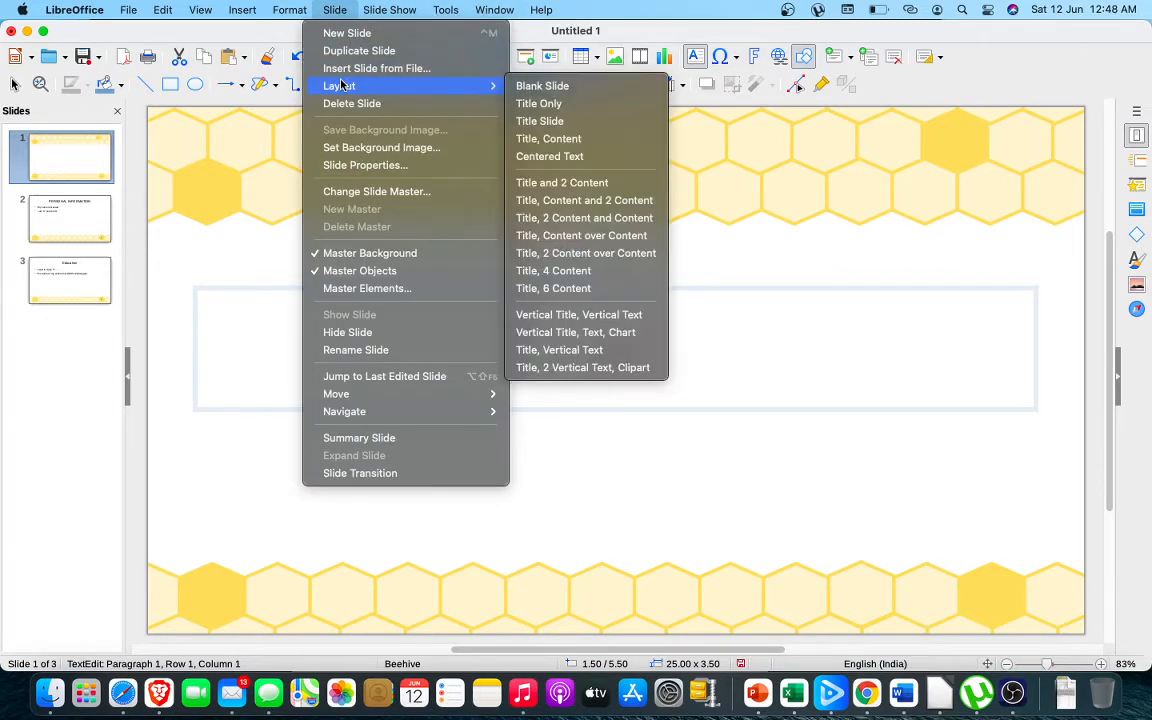
pyautogui.moveTo(290, 12)
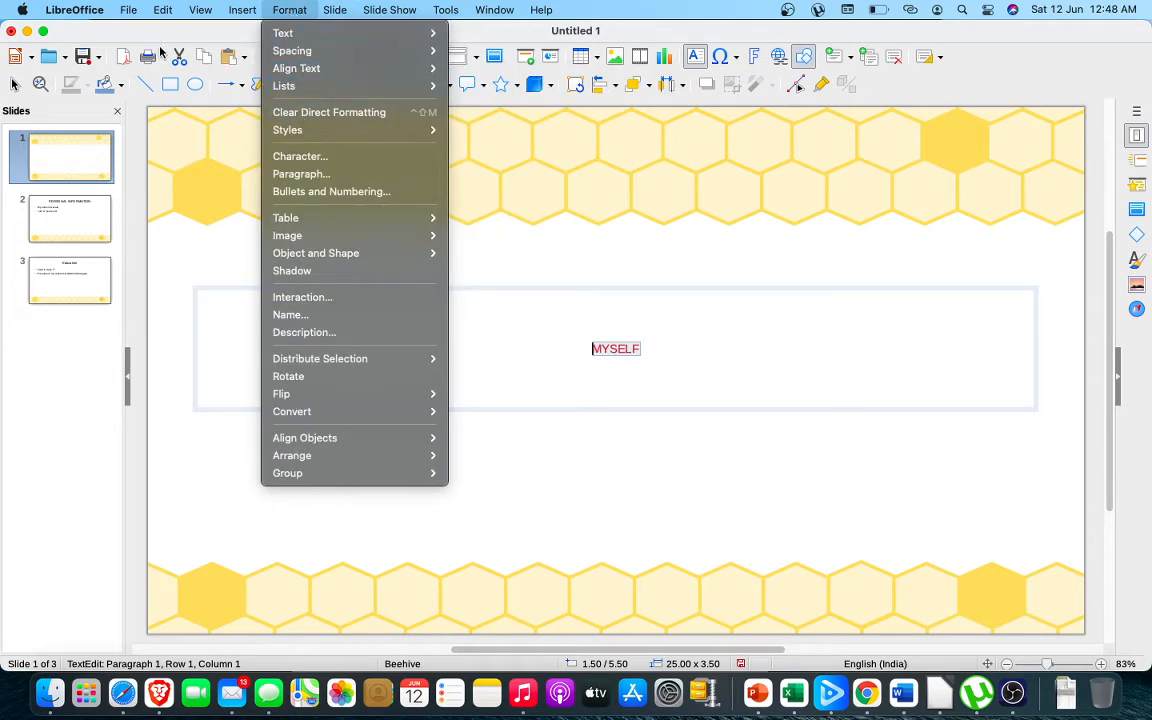
pyautogui.moveTo(202, 9)
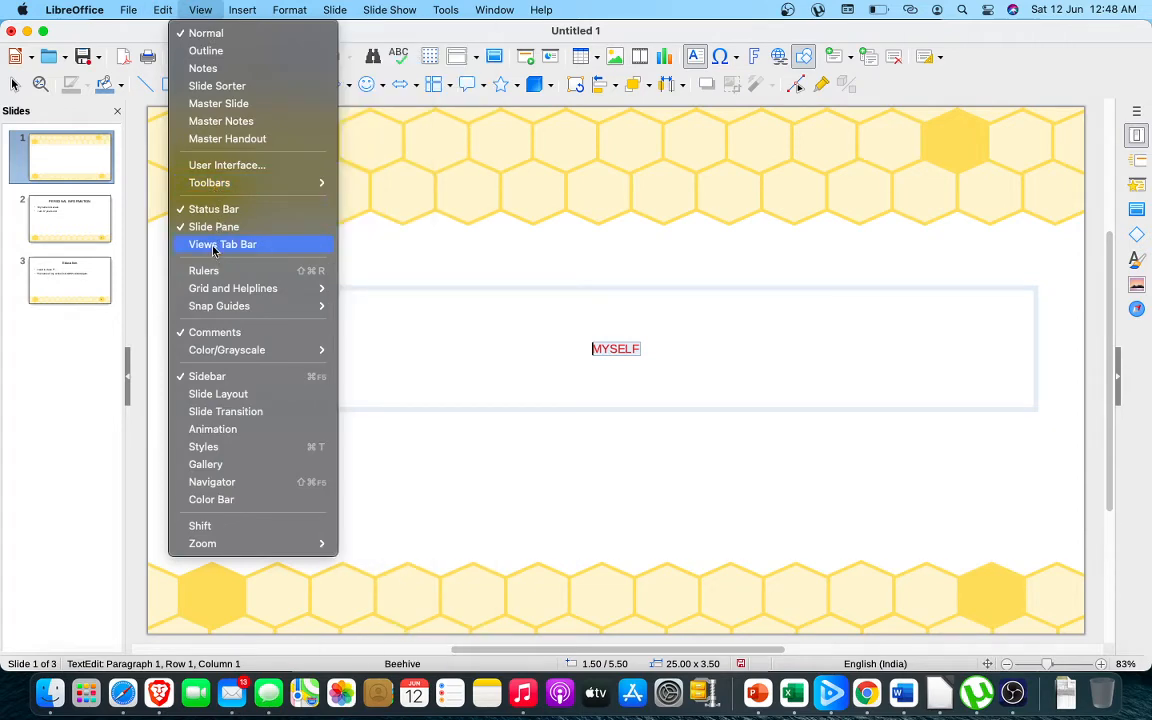
pyautogui.click(212, 250)
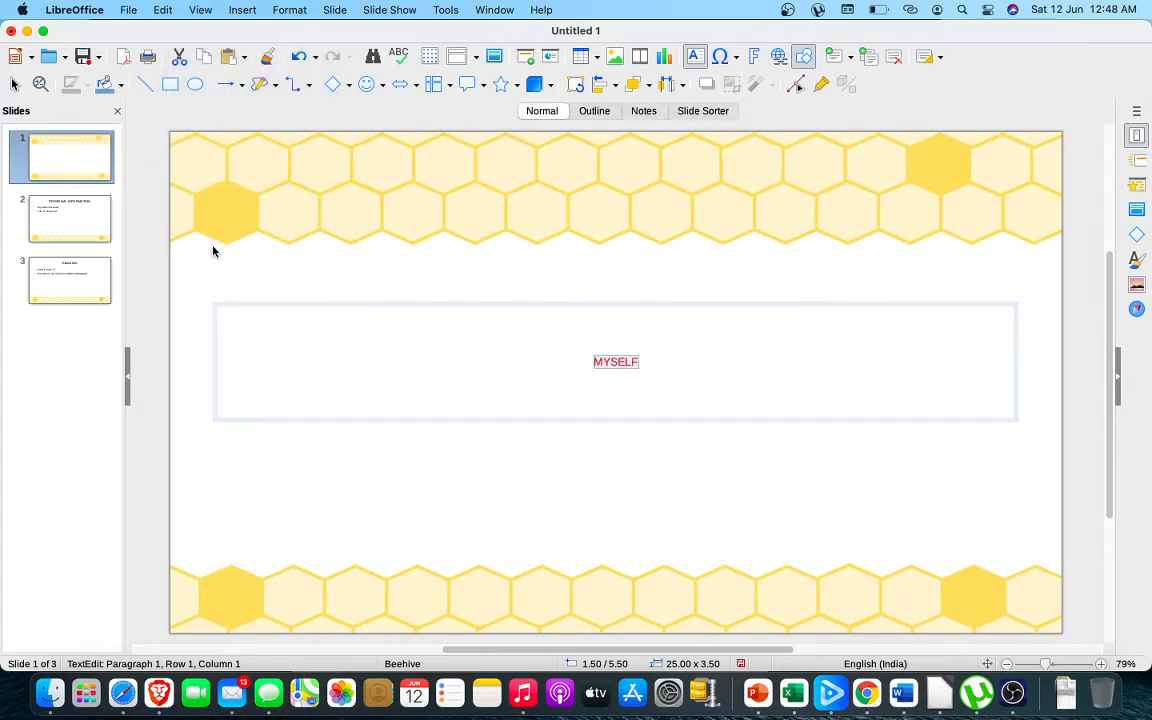
# Switch the user interface to the Sidebar variant for all applications and close the interface selection
pyautogui.click(201, 10)
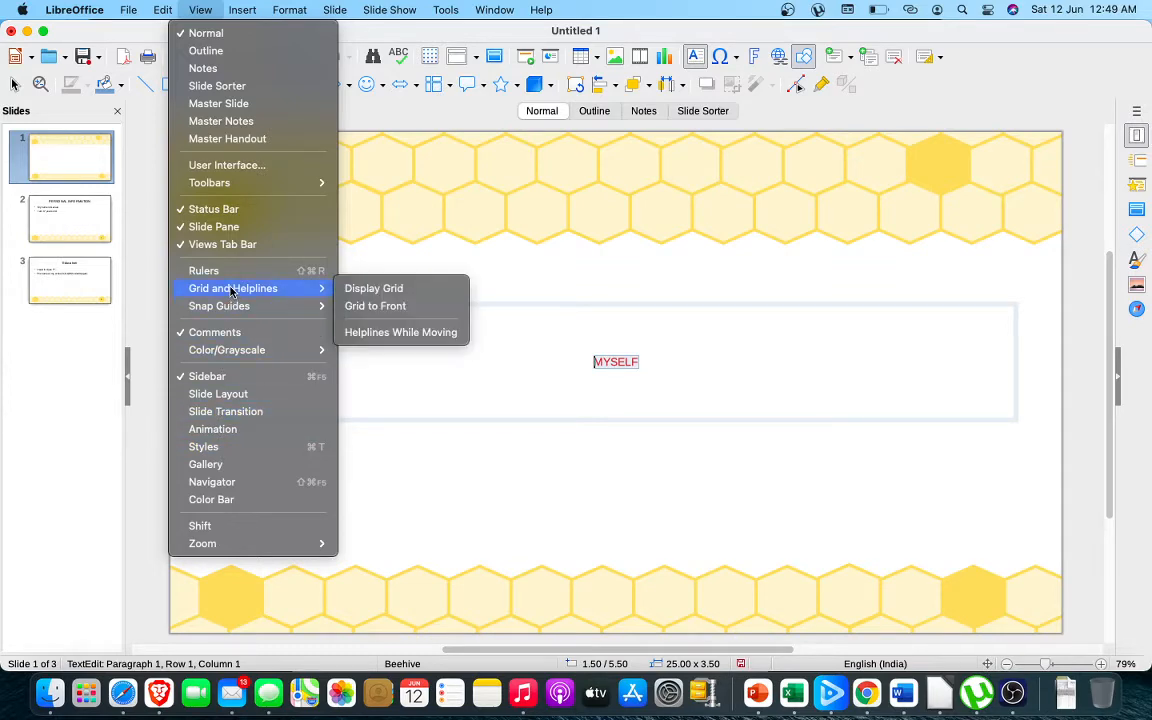
pyautogui.click(216, 168)
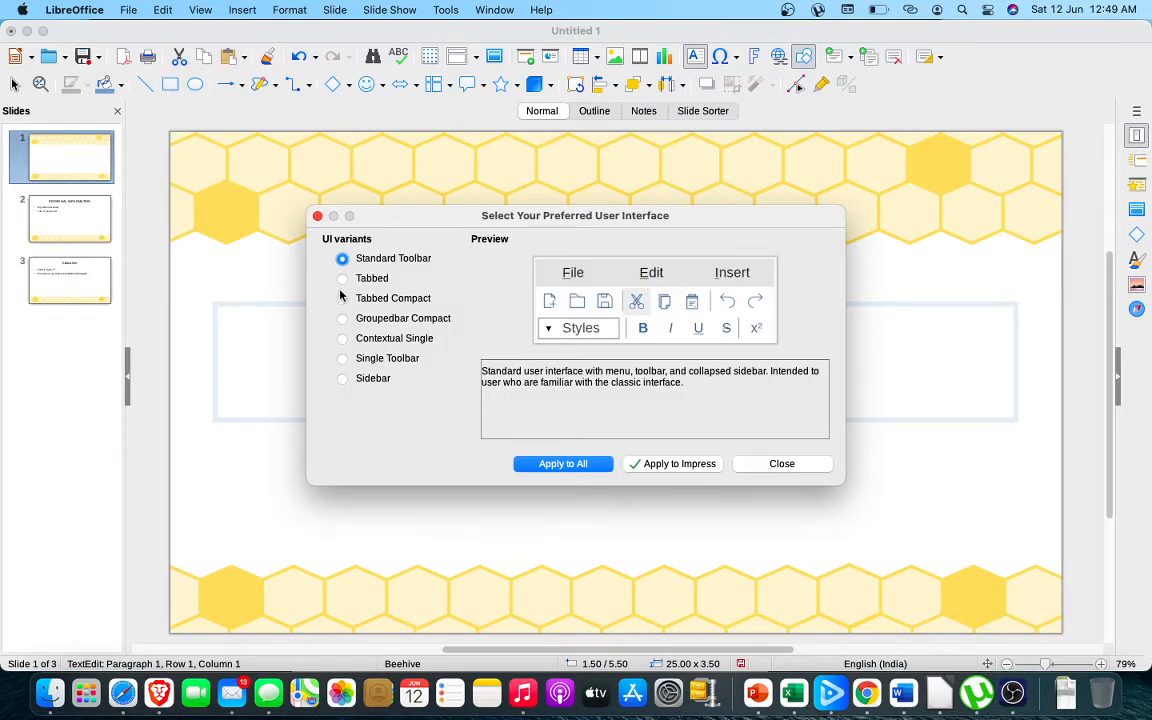
pyautogui.click(343, 378)
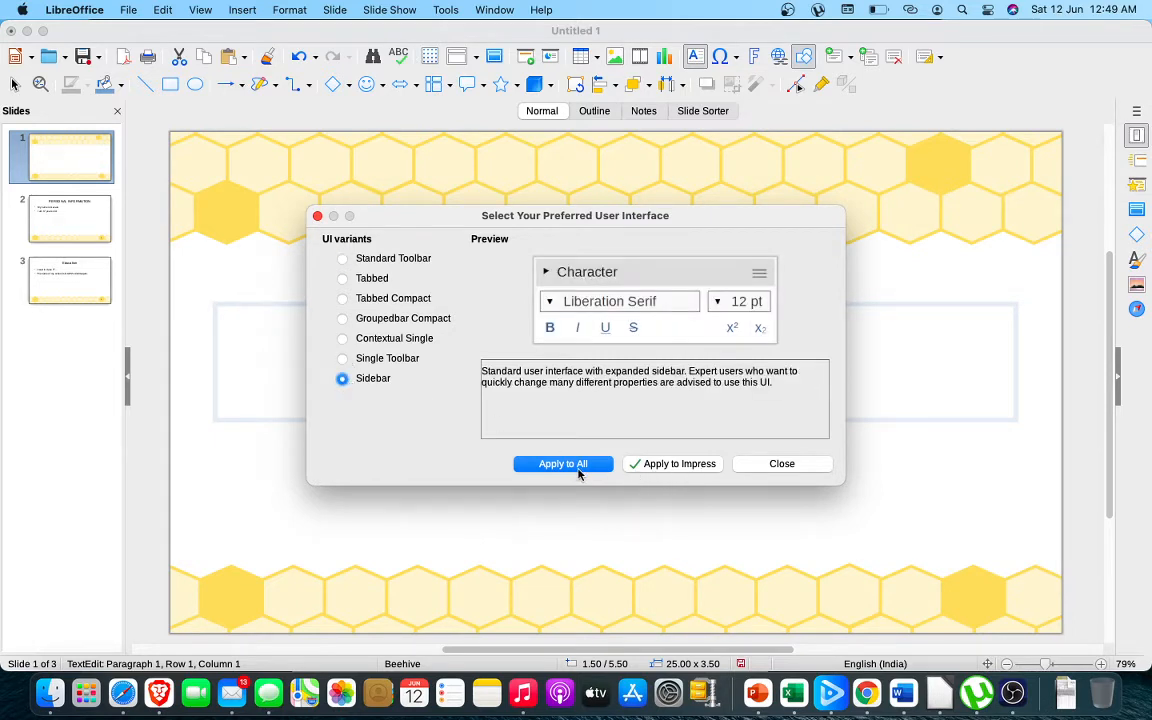
pyautogui.click(576, 465)
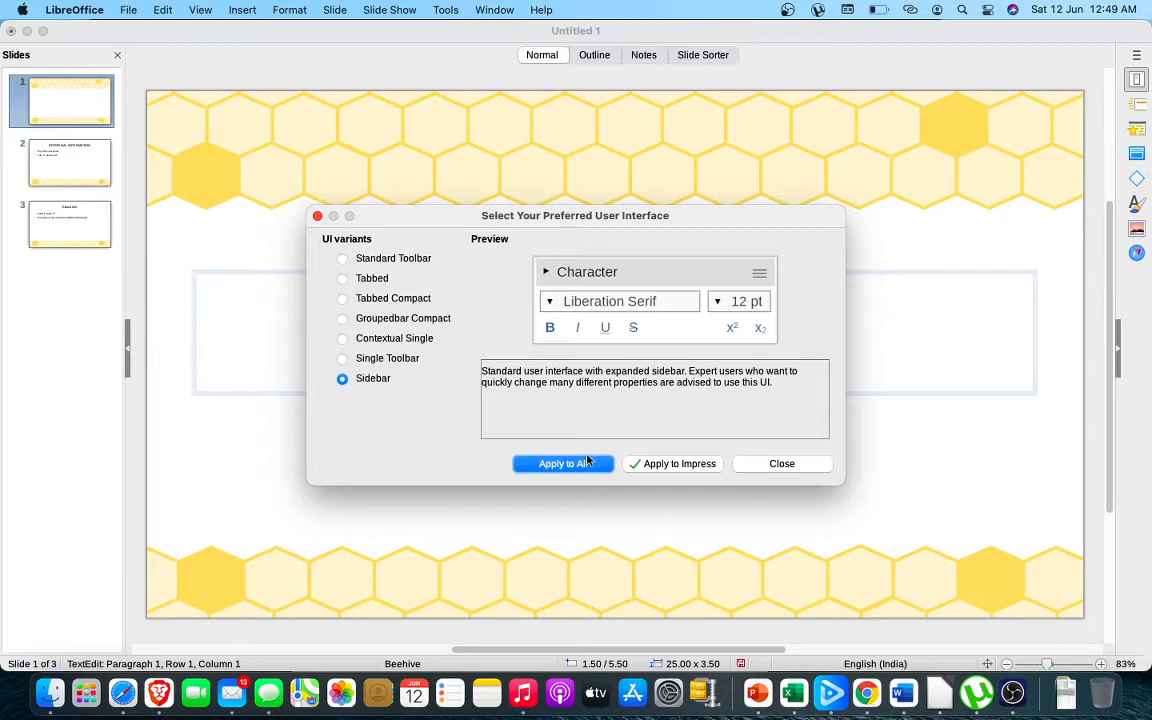
pyautogui.click(784, 464)
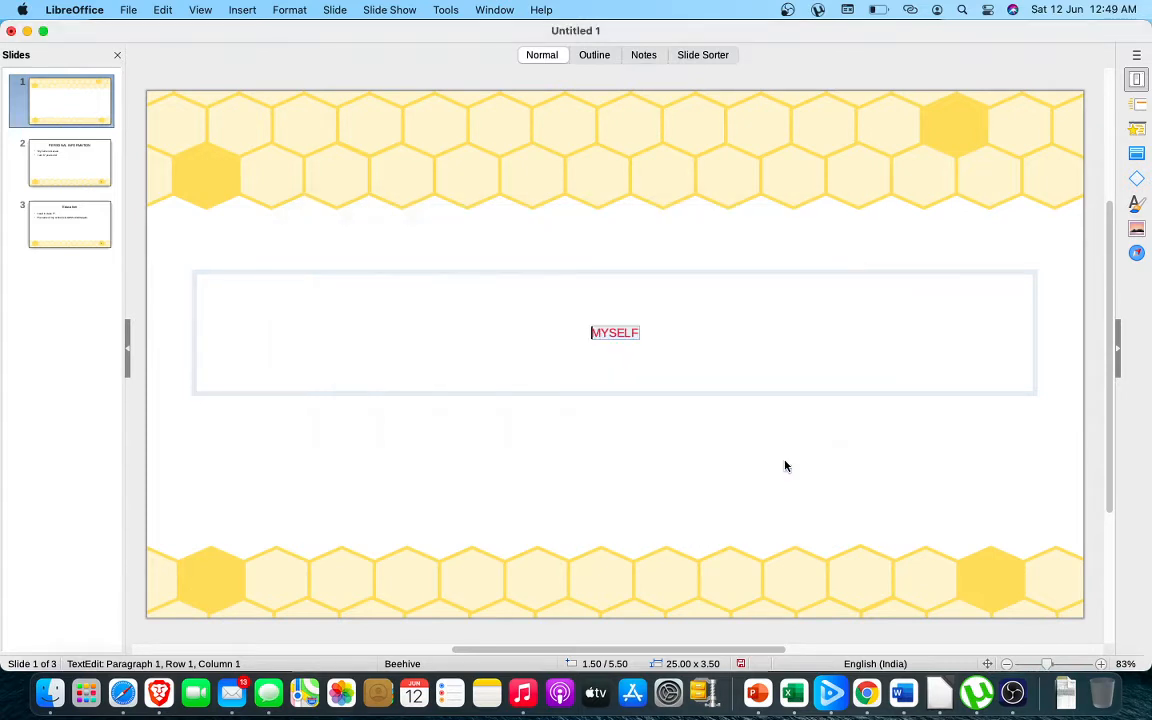
# Look through the Styles, Slide Transition, Animation and Gallery decks of the sidebar, ending on the slide Properties deck
pyautogui.click(1135, 203)
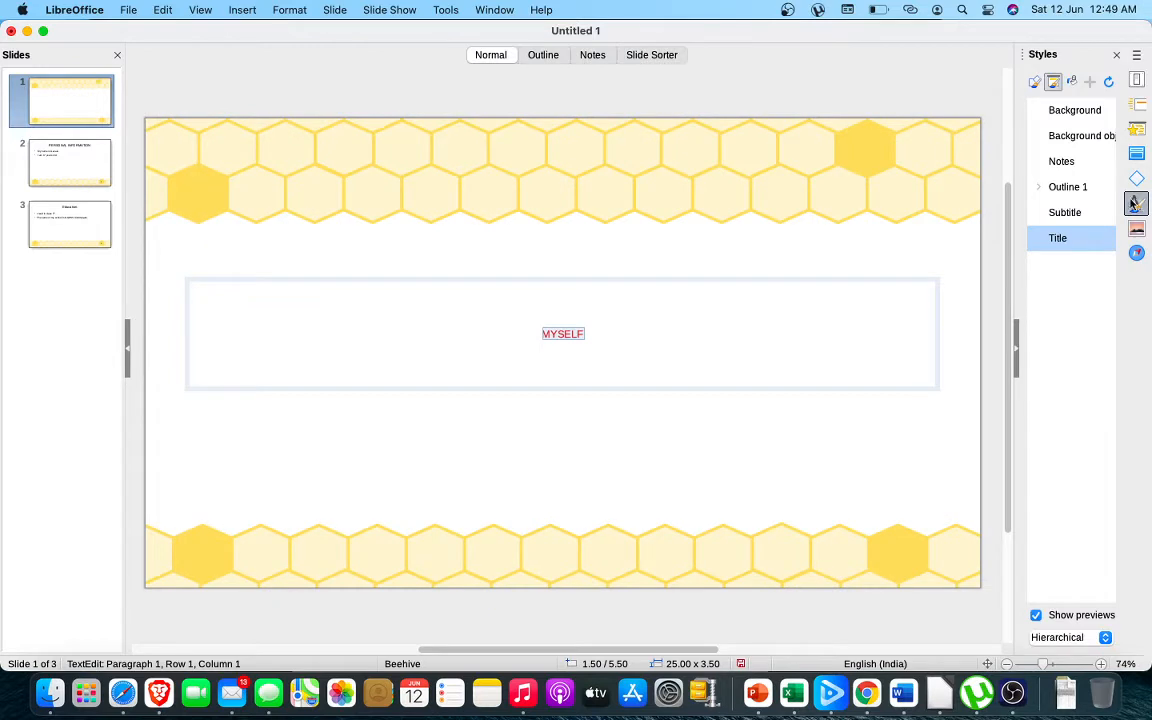
pyautogui.click(1136, 105)
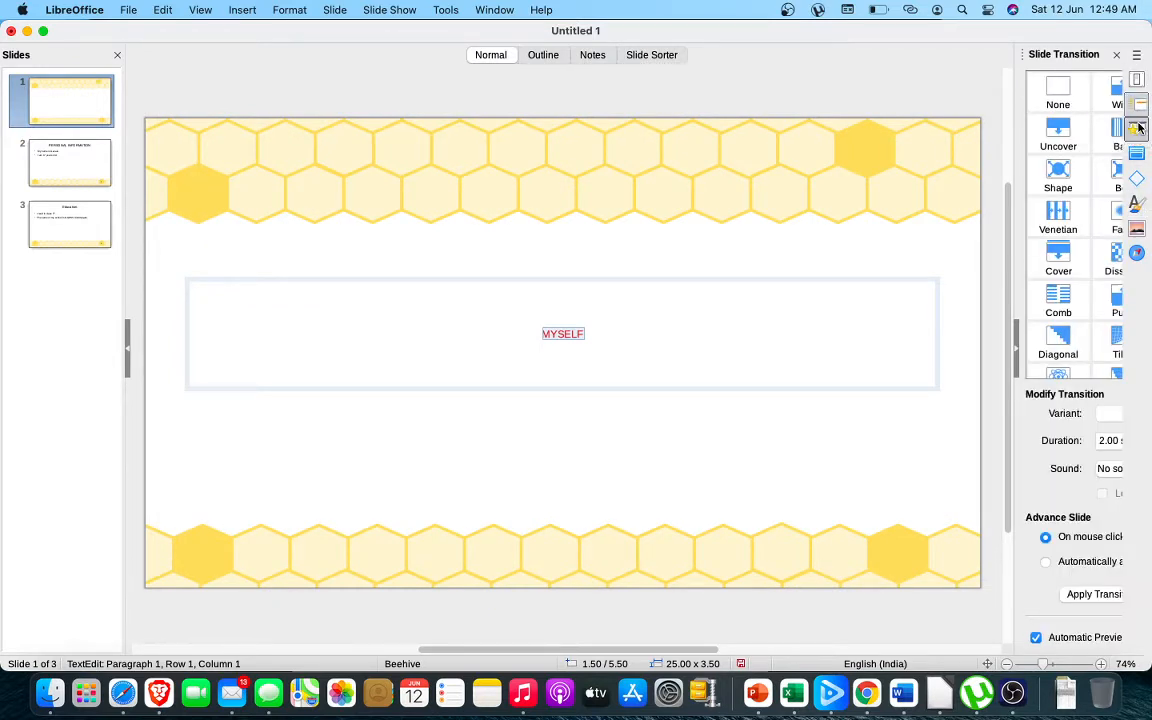
pyautogui.click(1136, 128)
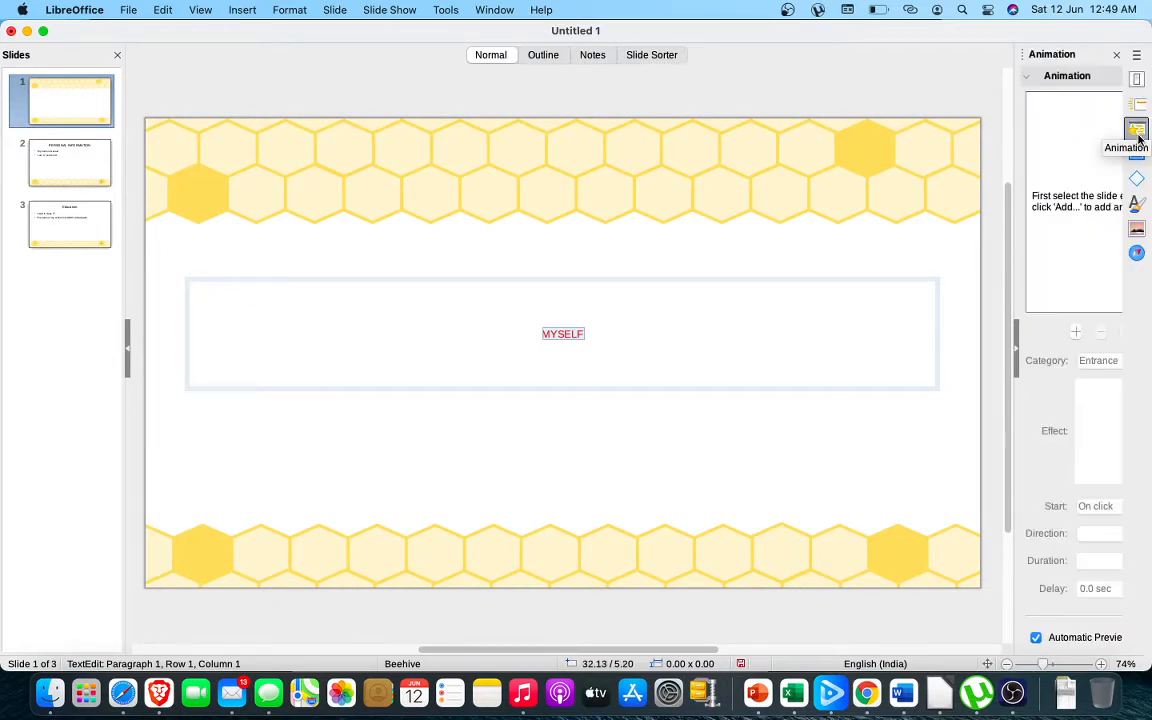
pyautogui.click(1136, 251)
pyautogui.click(1137, 228)
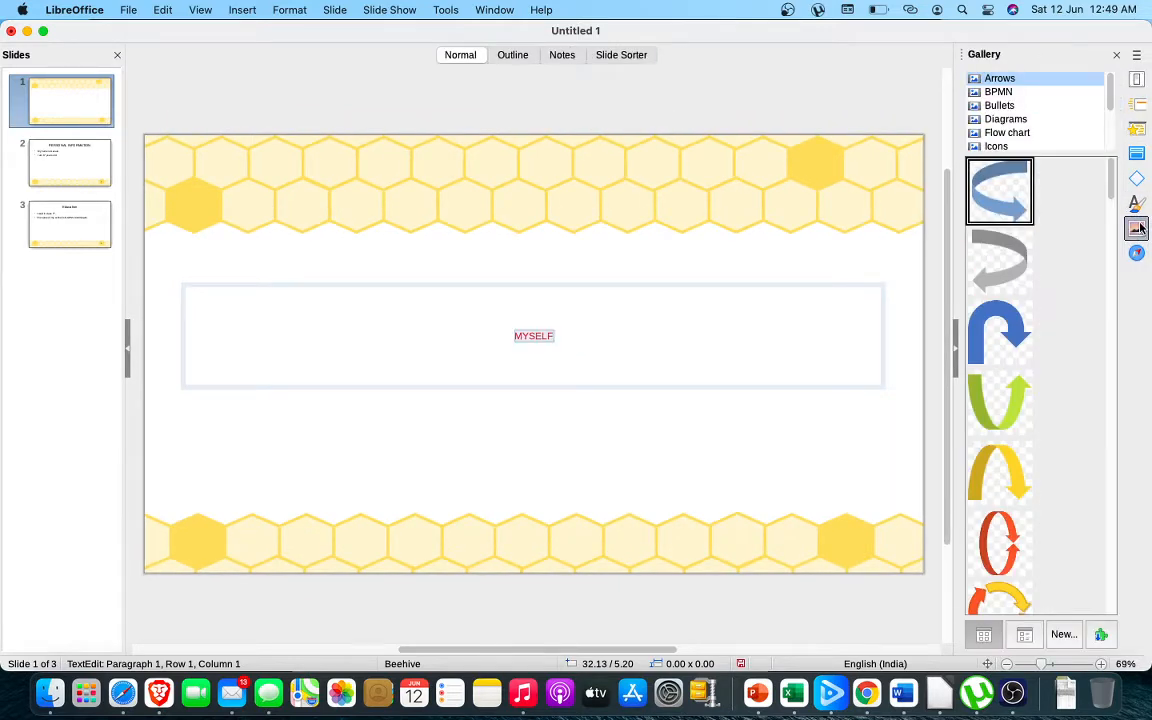
pyautogui.click(1136, 202)
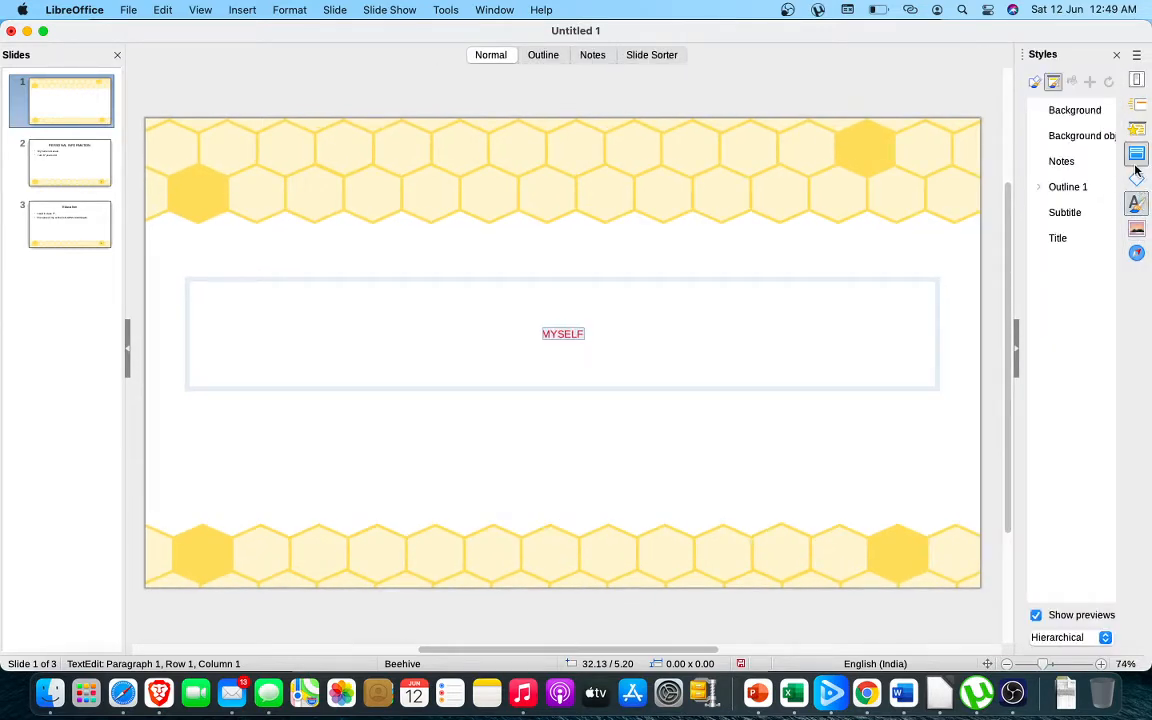
pyautogui.click(1137, 81)
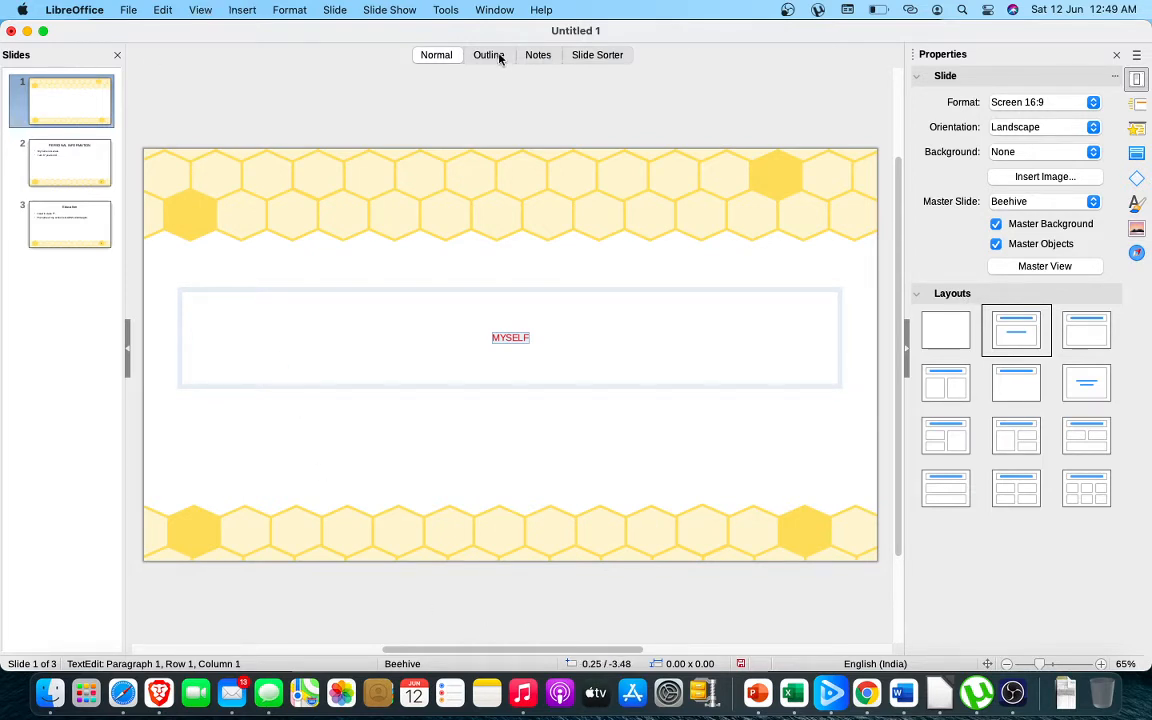
# Review the layout choices and Slide Properties of slide 1, accepting the settings without changes
pyautogui.press('super+s')
pyautogui.doubleClick(515, 338)
pyautogui.scroll(-1, 509, 352)
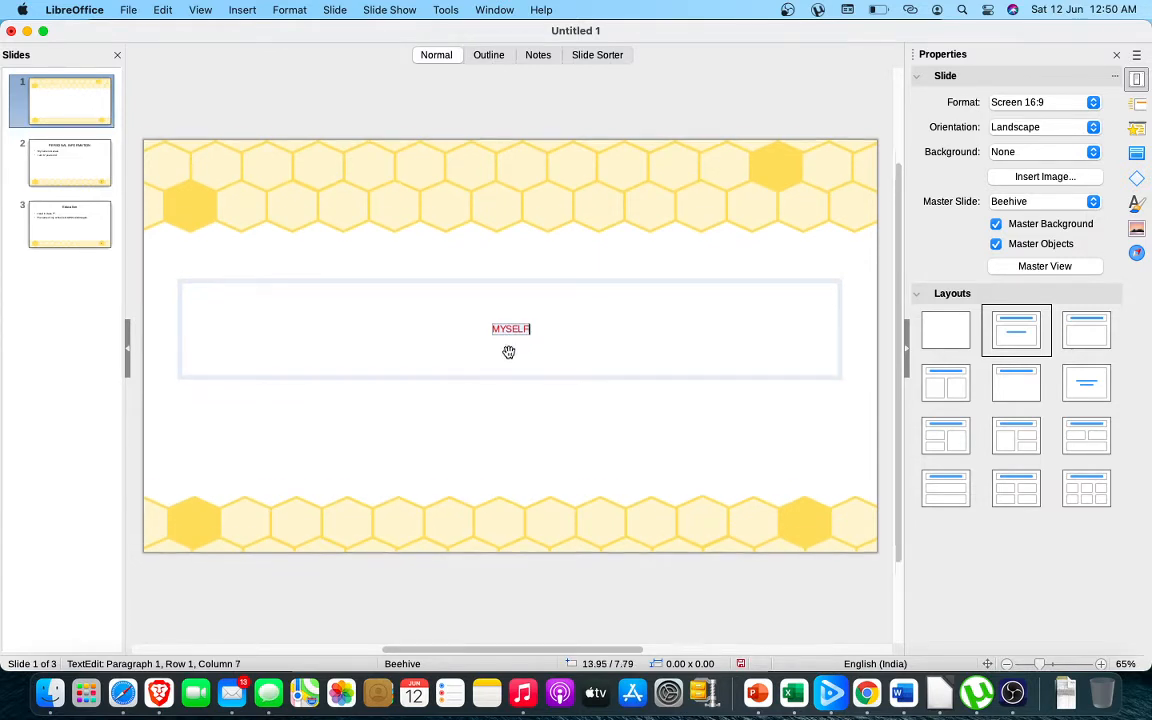
pyautogui.rightClick(512, 321)
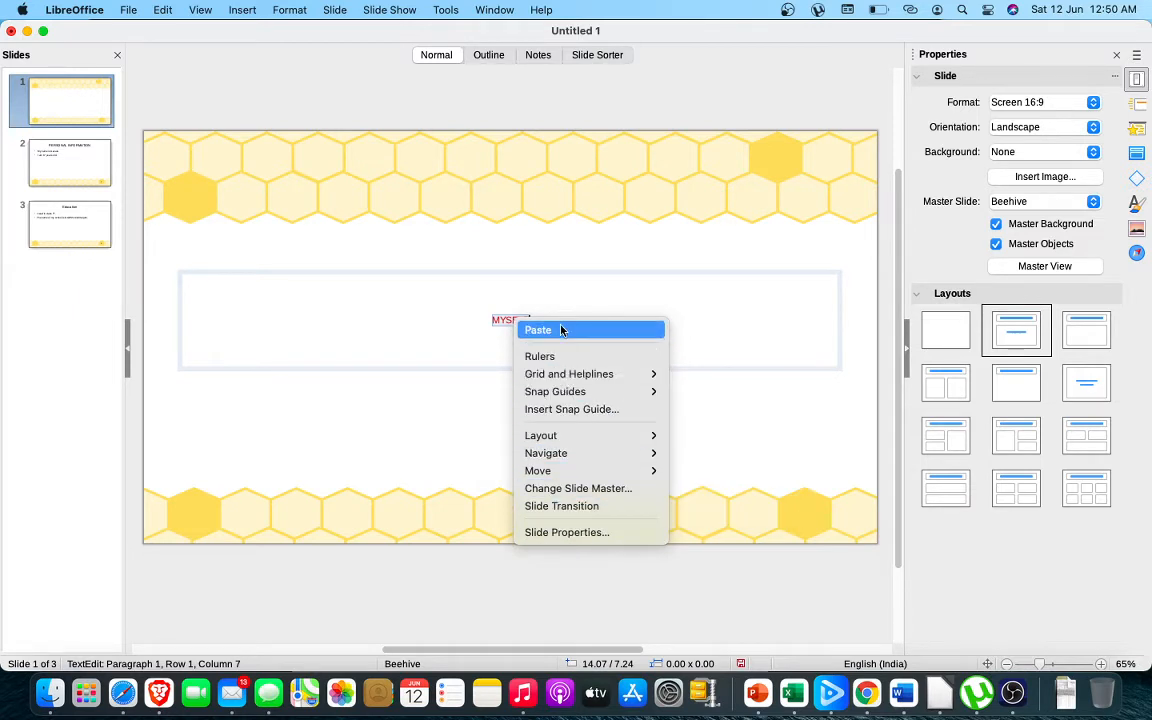
pyautogui.moveTo(573, 437)
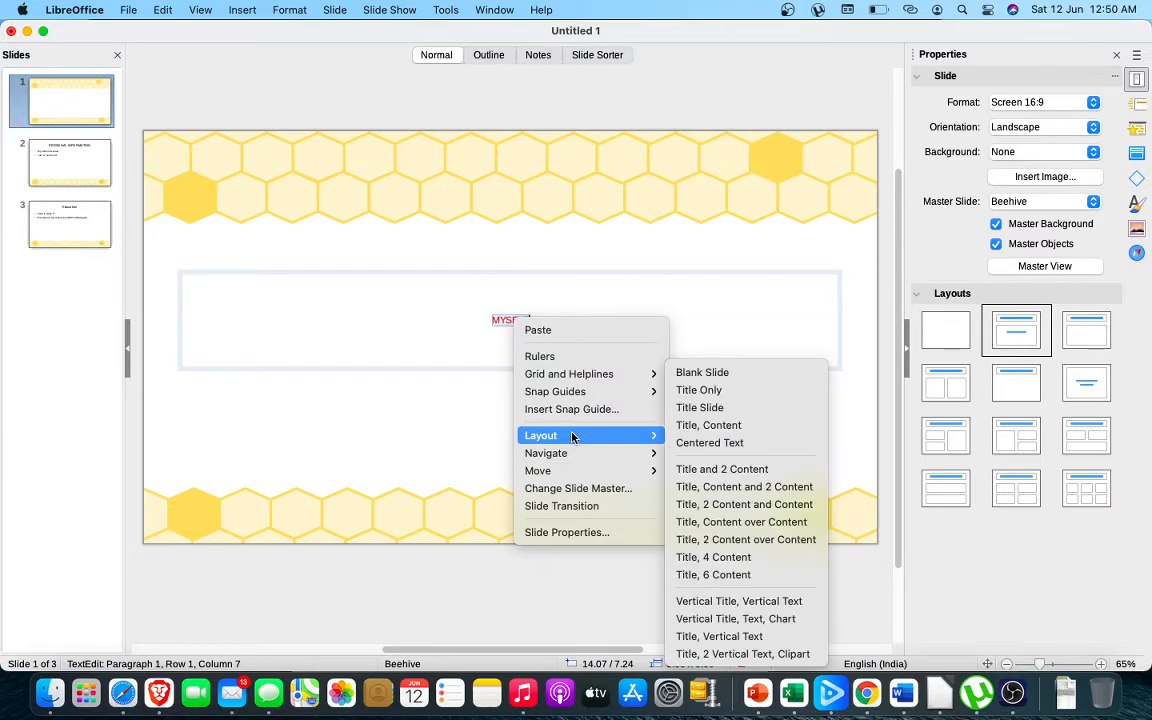
pyautogui.click(571, 540)
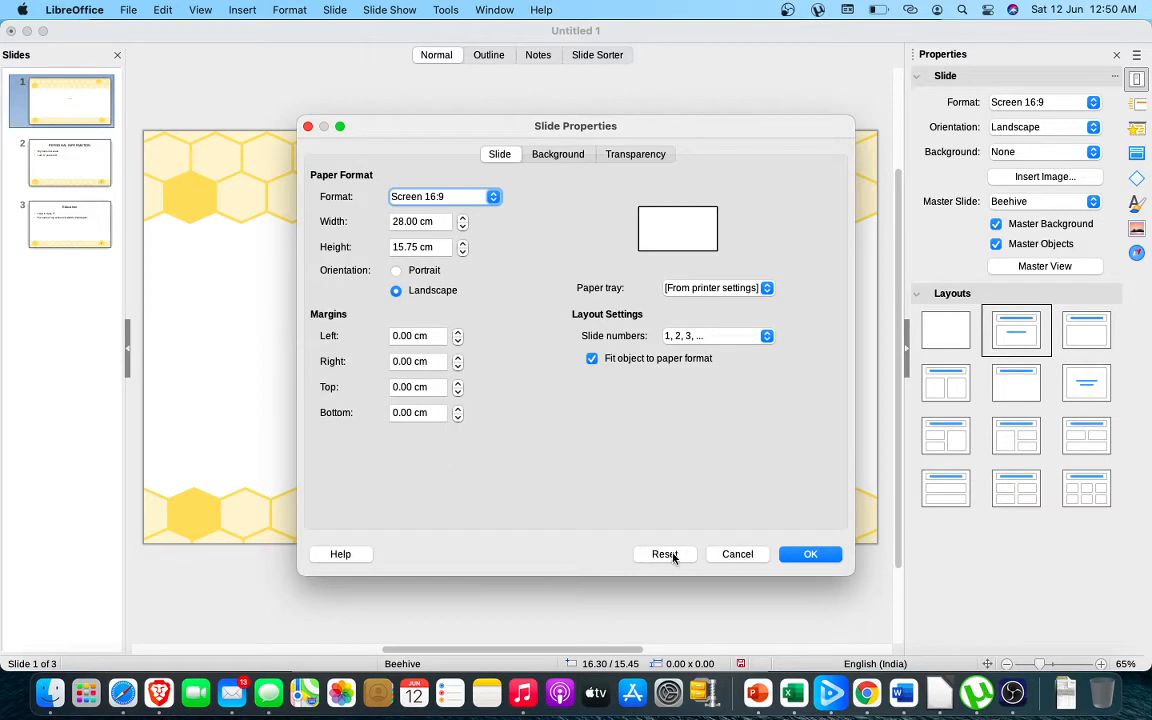
pyautogui.click(810, 556)
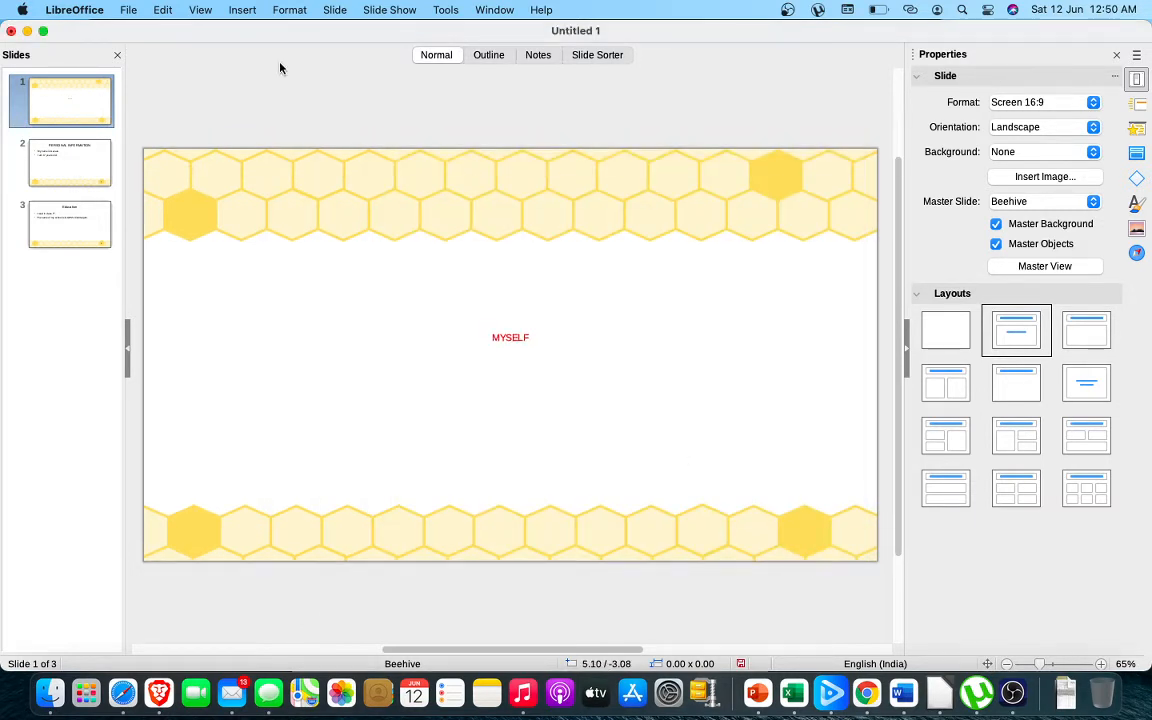
# Look up the text formatting commands for increasing and decreasing text size
pyautogui.click(297, 13)
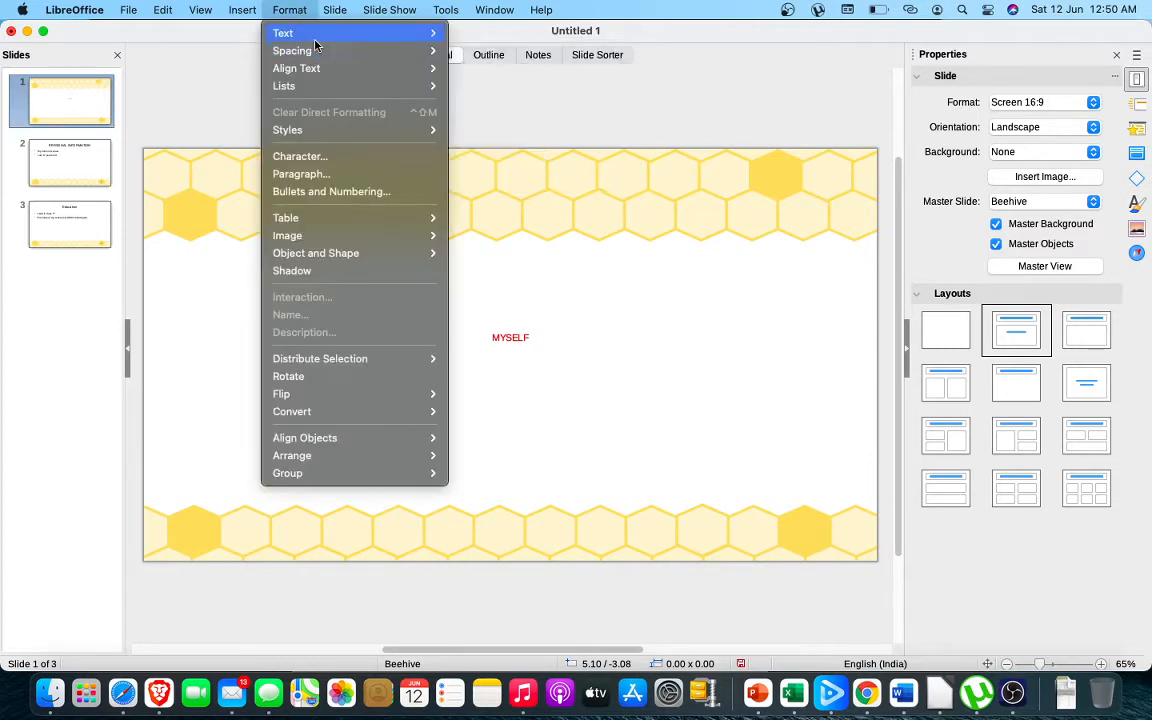
pyautogui.moveTo(287, 35)
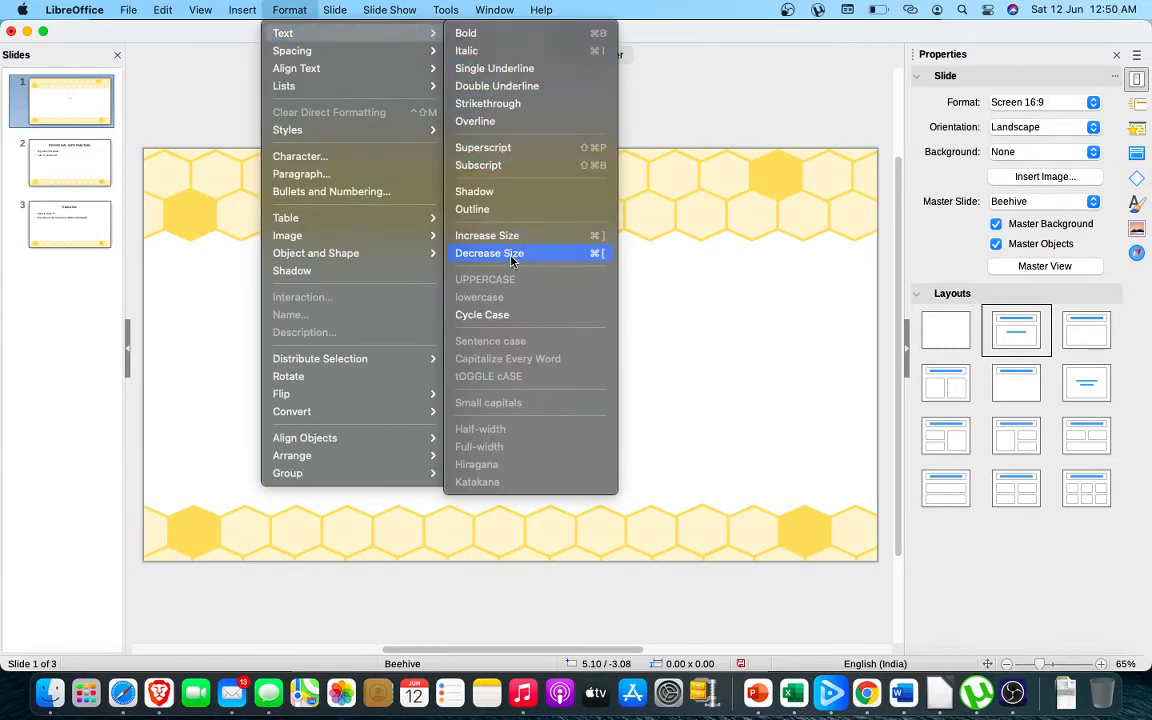
pyautogui.click(511, 237)
pyautogui.click(284, 10)
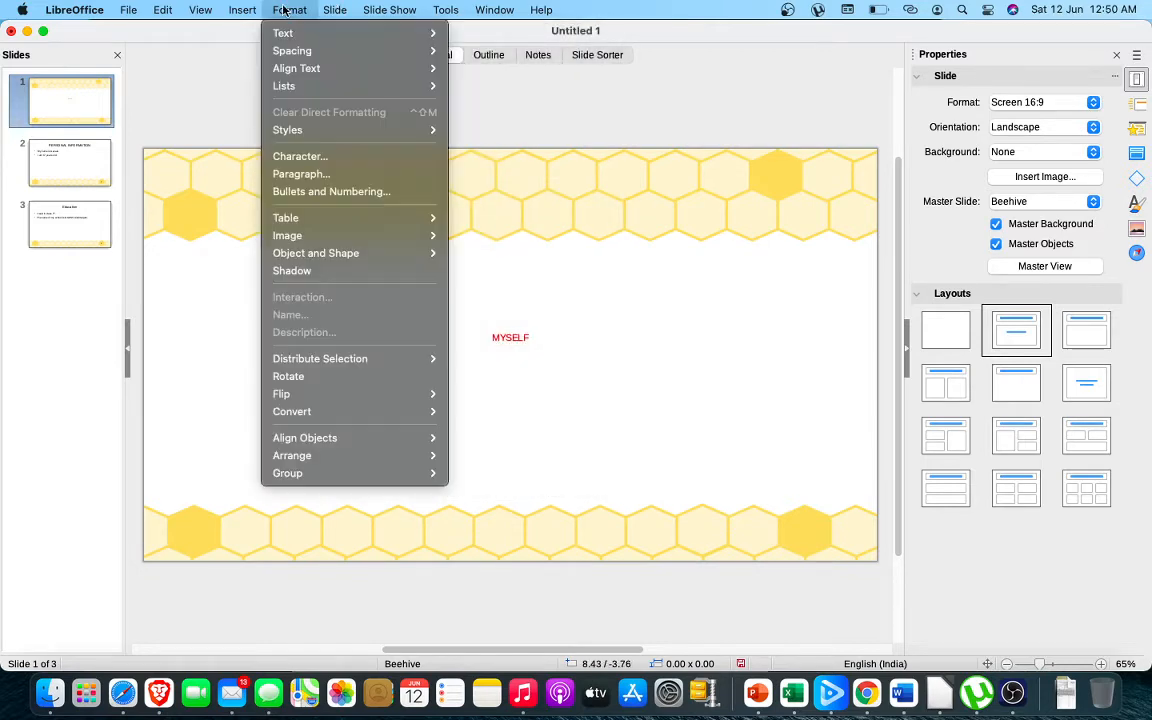
pyautogui.moveTo(368, 35)
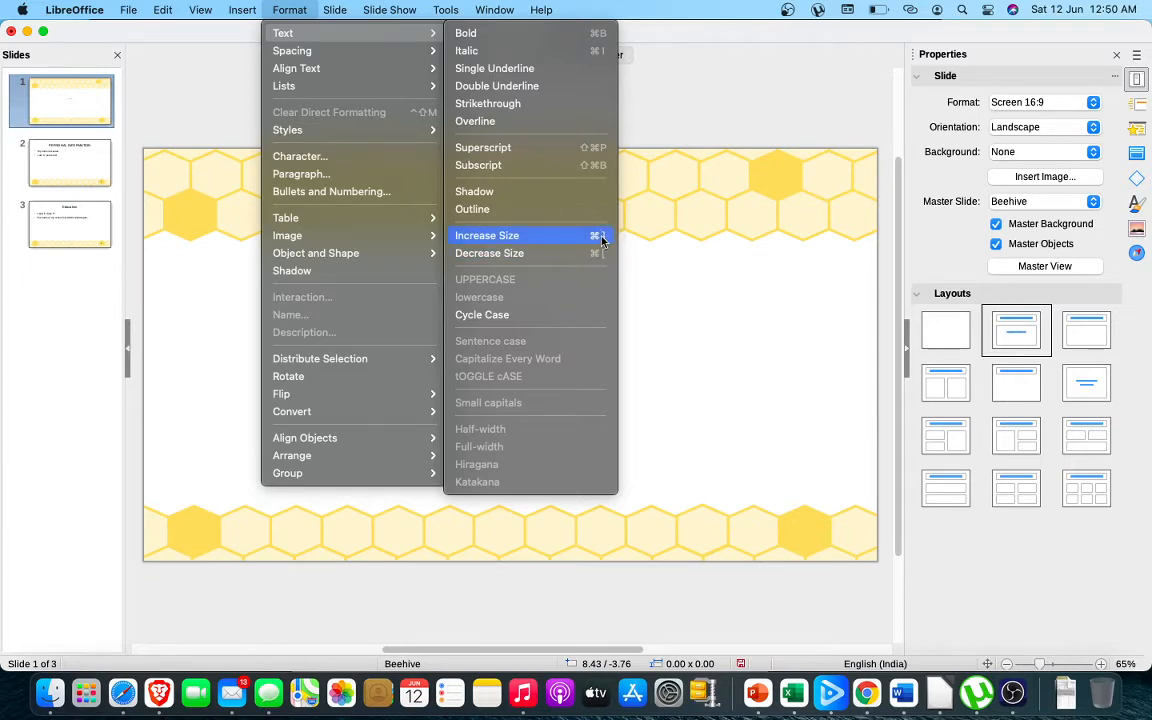
pyautogui.click(680, 278)
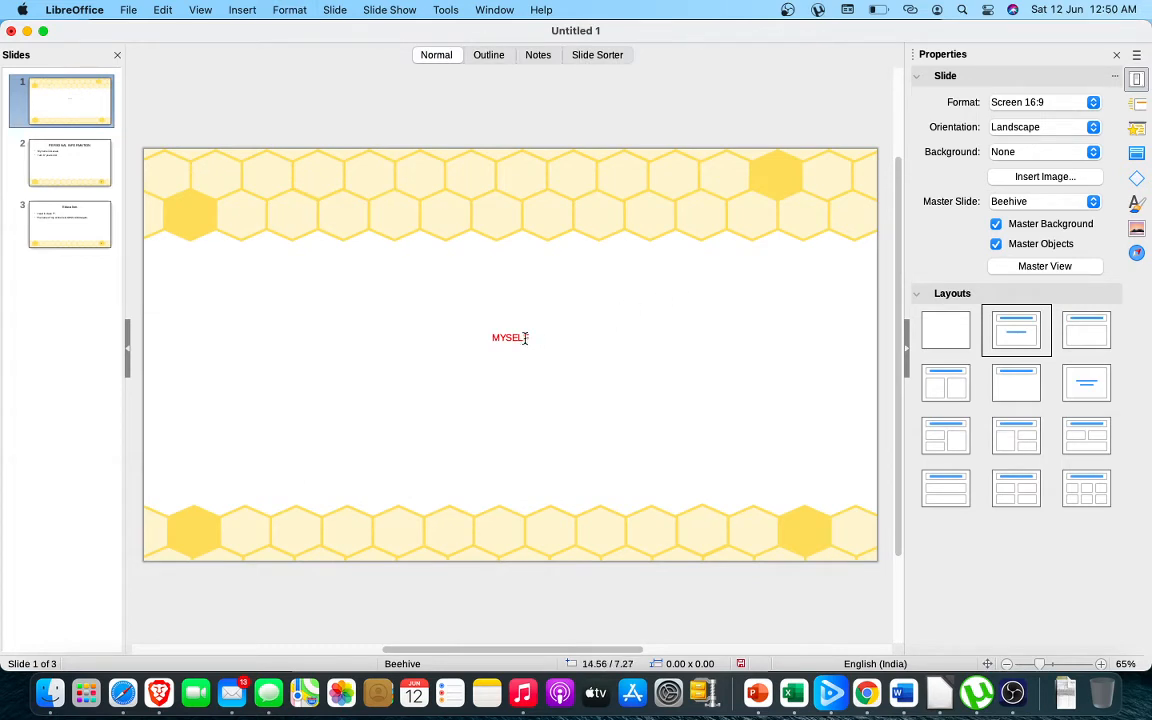
# Select the MYSELF title on slide 1 and increase its text size stepwise to 48 pt
pyautogui.moveTo(527, 339); pyautogui.dragTo(485, 336)
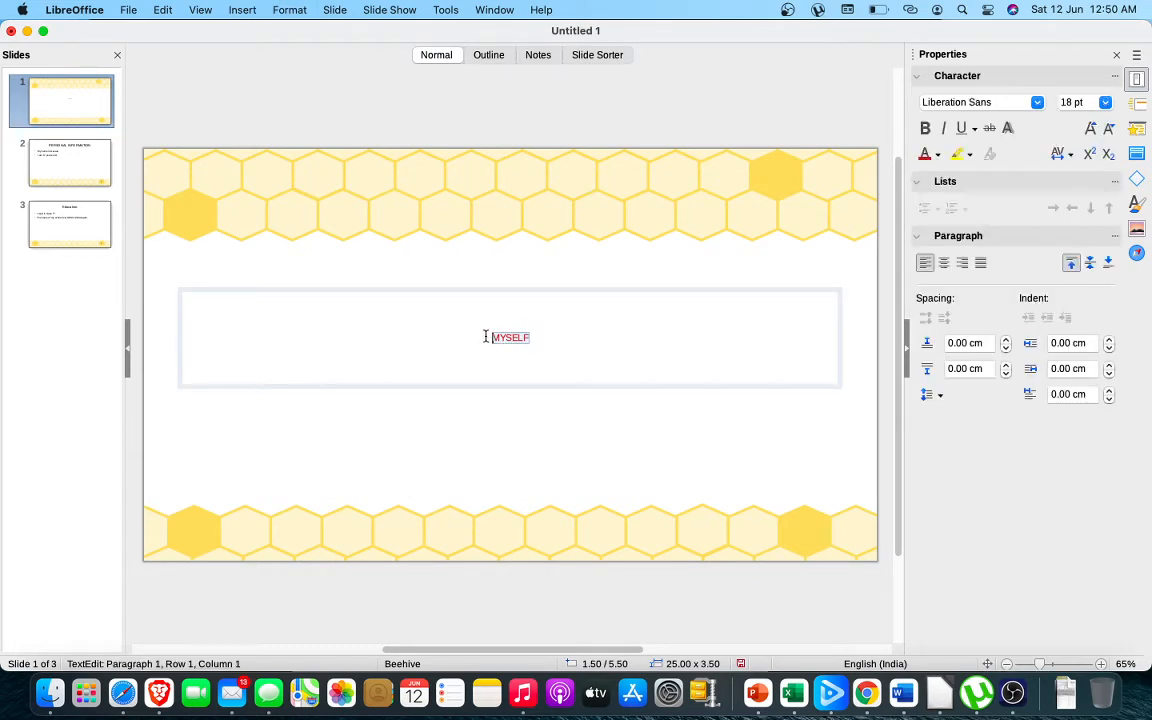
pyautogui.press('super+]')
pyautogui.press('super+]')
pyautogui.press('super+]')
pyautogui.press('super+]')
pyautogui.press('super+]')
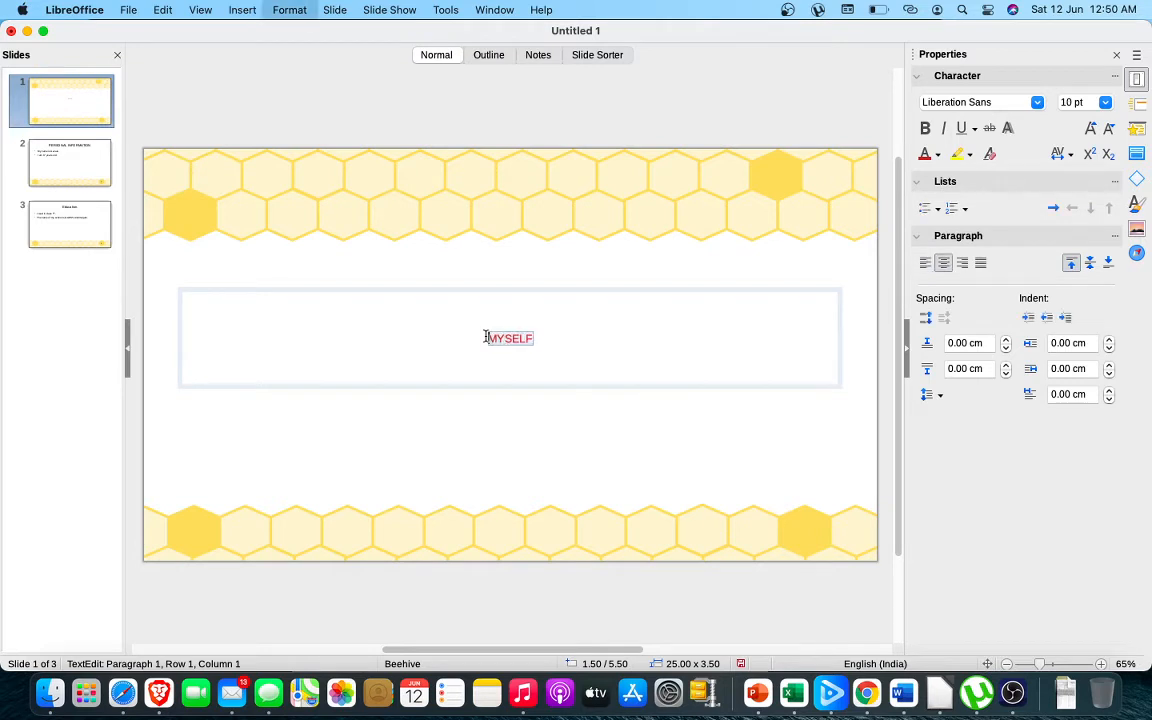
pyautogui.press('super+]')
pyautogui.press('super+]')
pyautogui.press('super+]')
pyautogui.press('super+]')
pyautogui.press('super+]')
pyautogui.press('super+]')
pyautogui.press('super+]')
pyautogui.press('super+]')
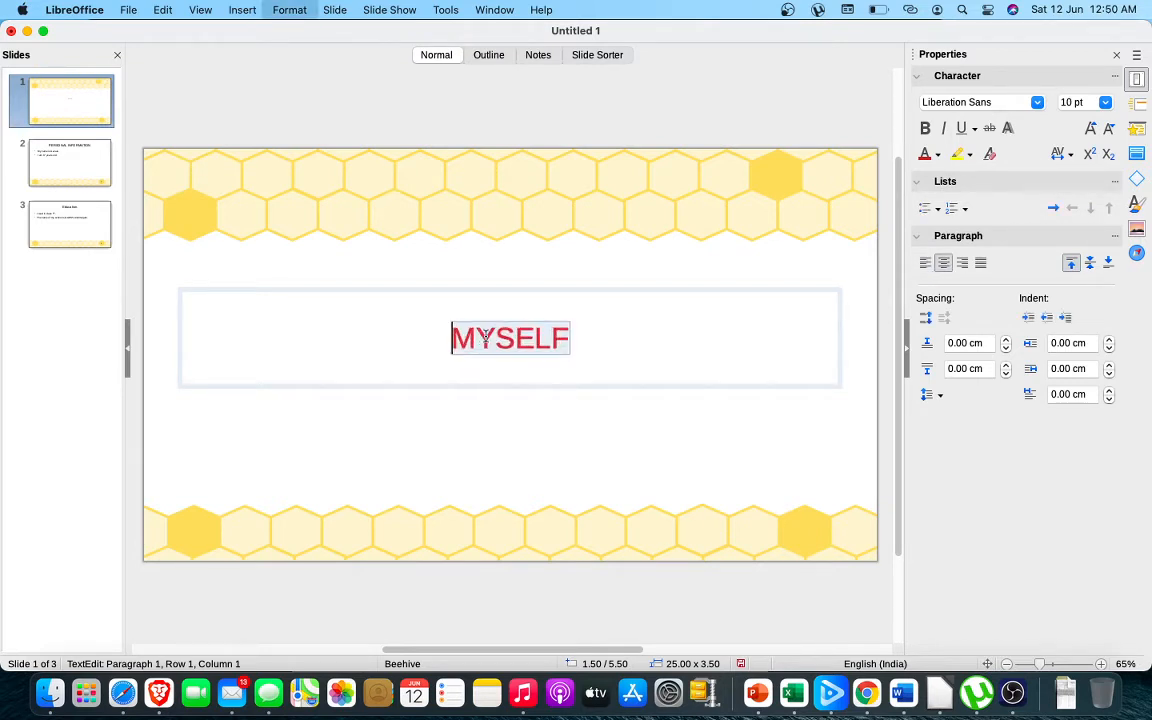
pyautogui.press('super+]')
pyautogui.press('super+]')
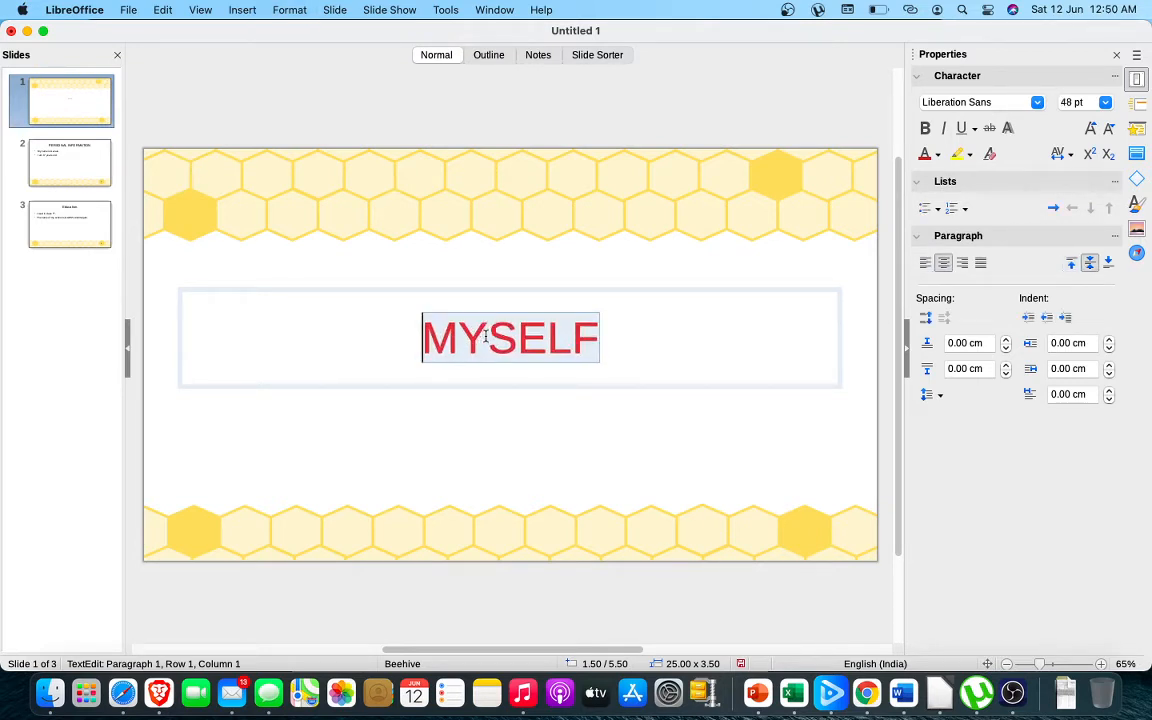
# Decrease the MYSELF title's text size stepwise to 24 pt
pyautogui.press('super+[')
pyautogui.press('super+[')
pyautogui.press('super+[')
pyautogui.press('super+[')
pyautogui.press('super+[')
pyautogui.press('super+[')
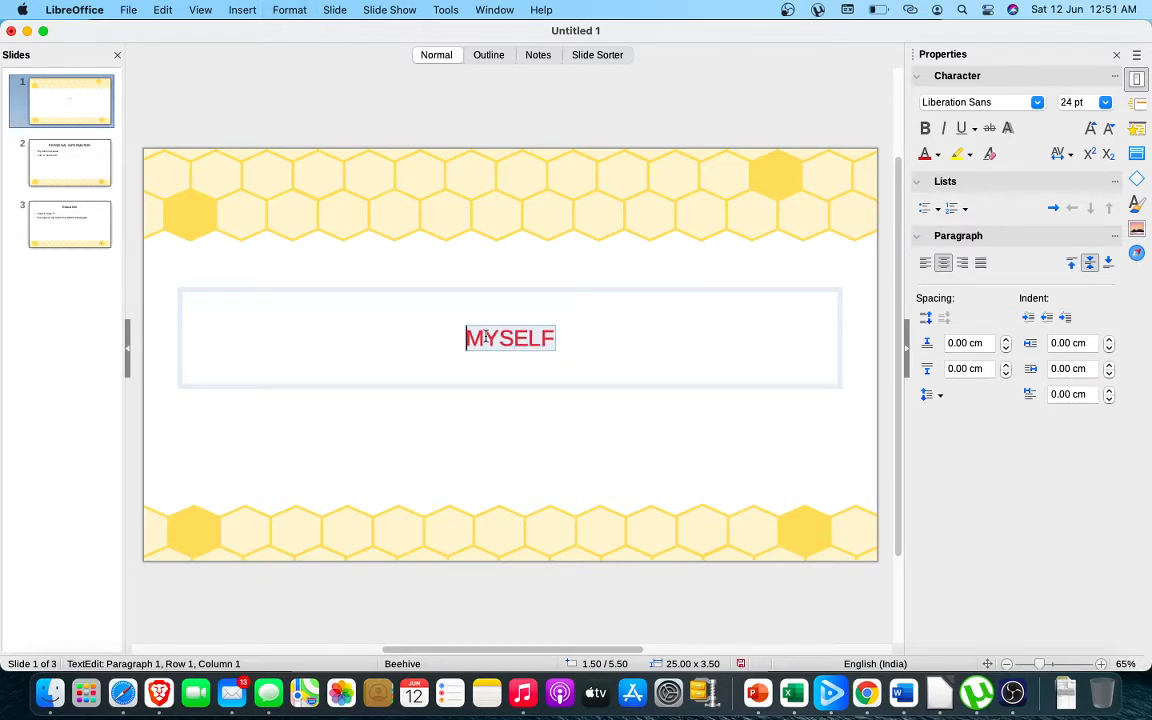
# Enlarge the selected MYSELF title stepwise to 66 pt
pyautogui.press('super+]')
pyautogui.press('super+]')
pyautogui.press('super+]')
pyautogui.press('super+]')
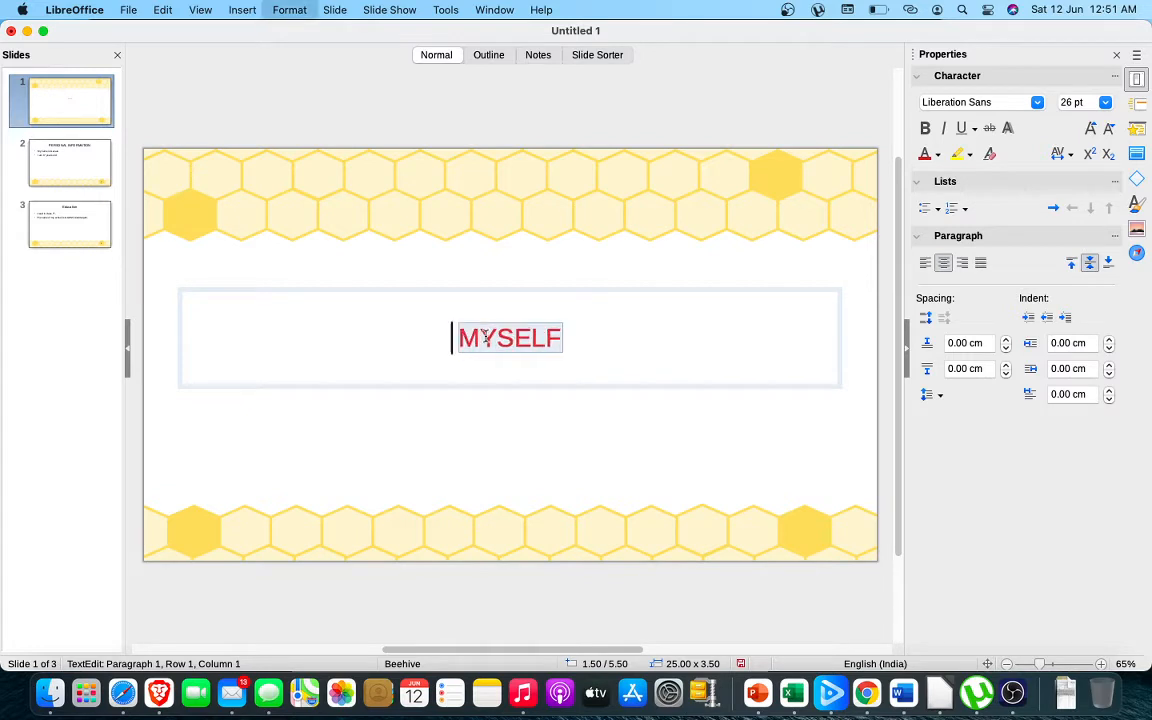
pyautogui.press('super+]')
pyautogui.press('super+]')
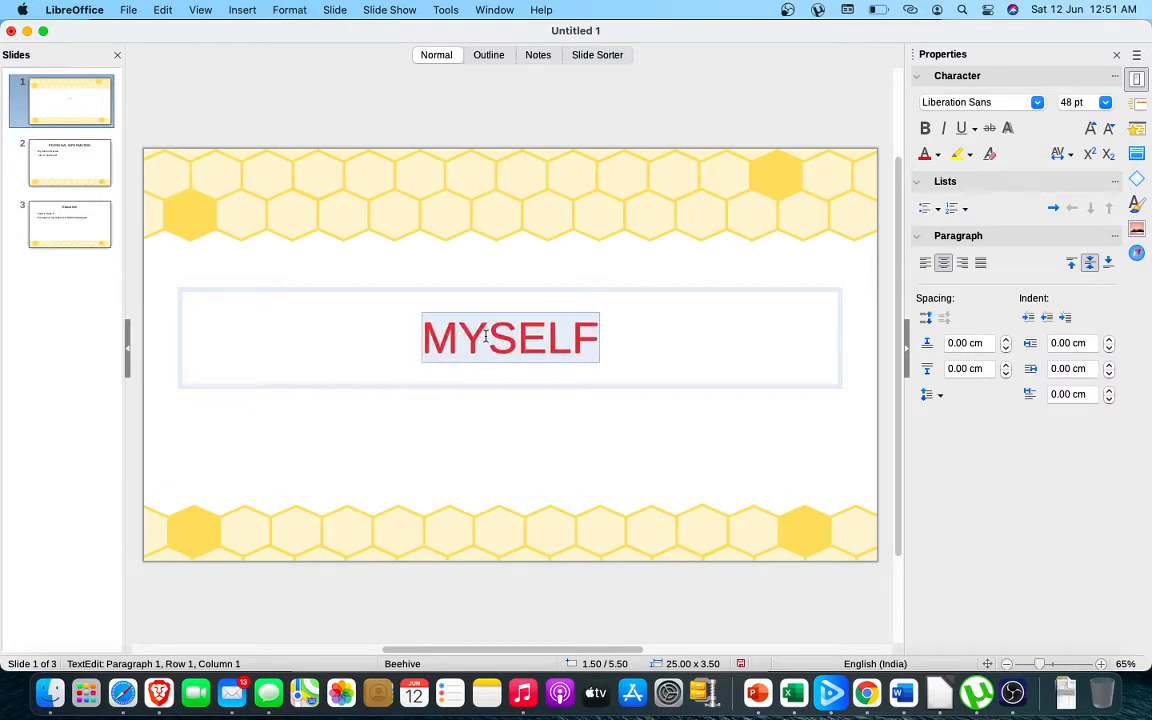
pyautogui.press('super+]')
pyautogui.press('super+]')
pyautogui.press('super+]')
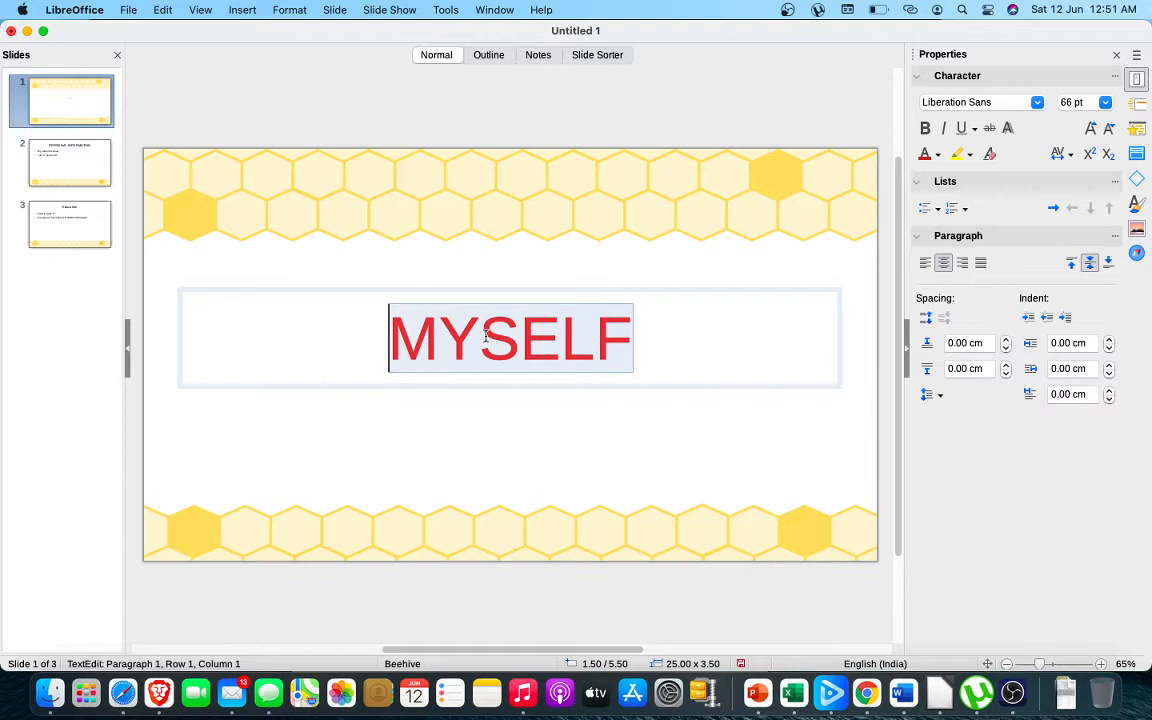
# Align the MYSELF title text to the left of its text box
pyautogui.click(292, 11)
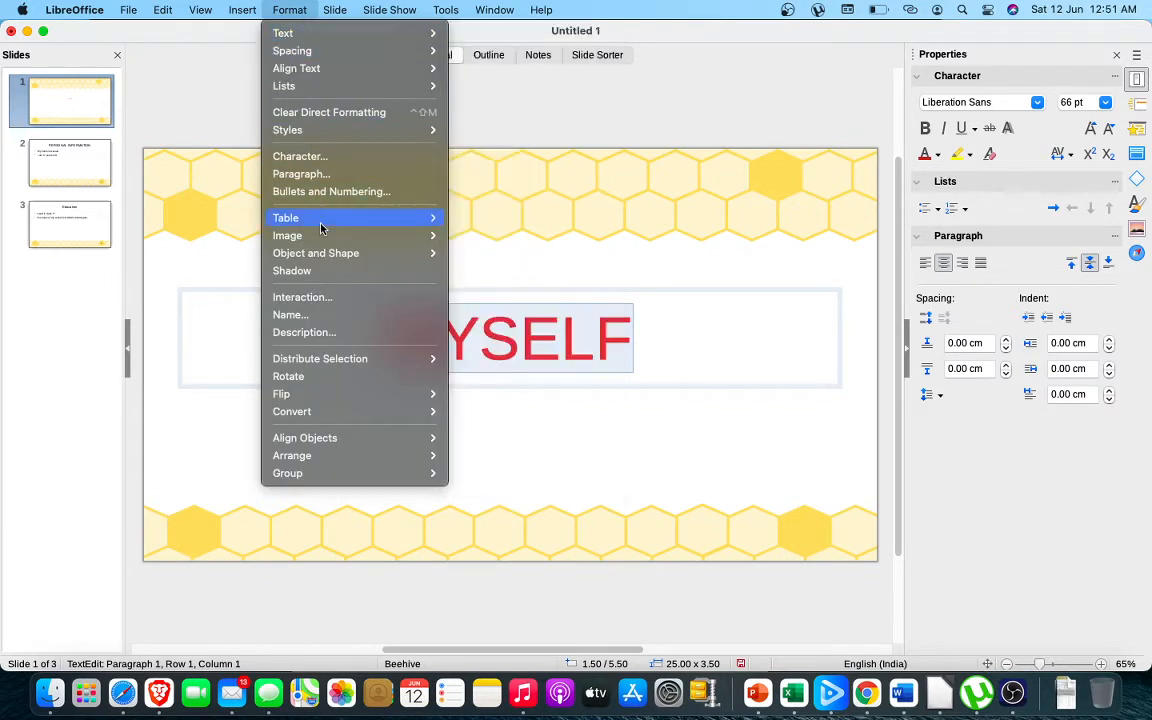
pyautogui.moveTo(313, 216)
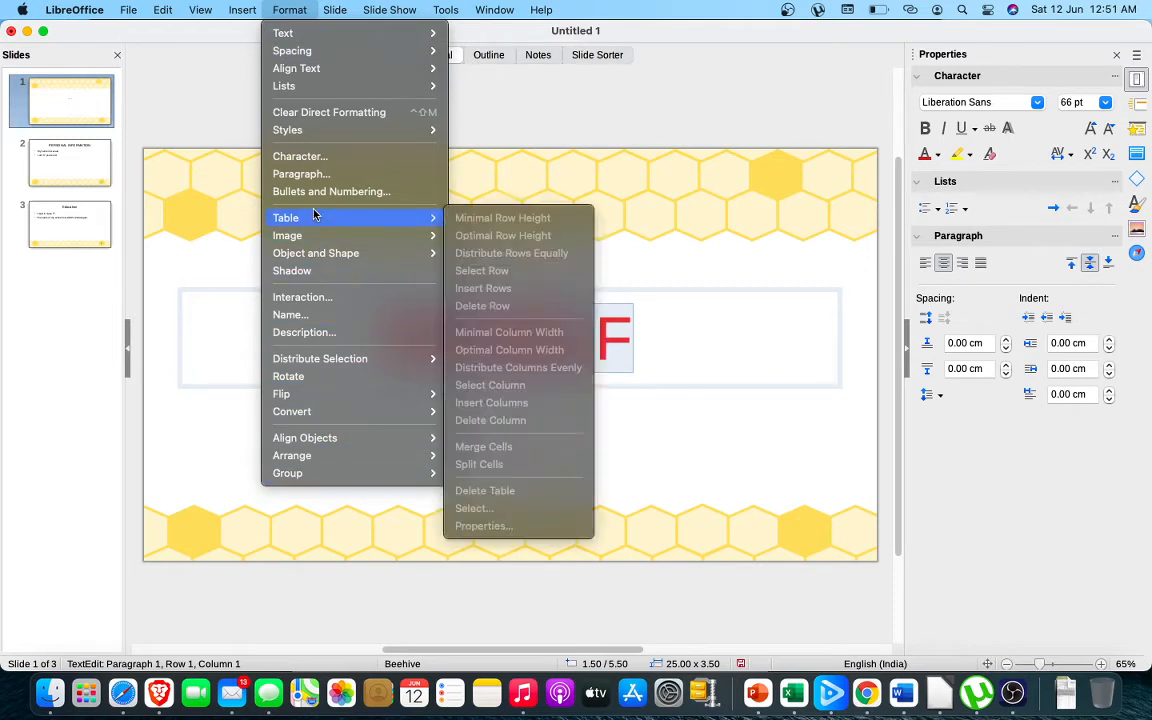
pyautogui.moveTo(297, 131)
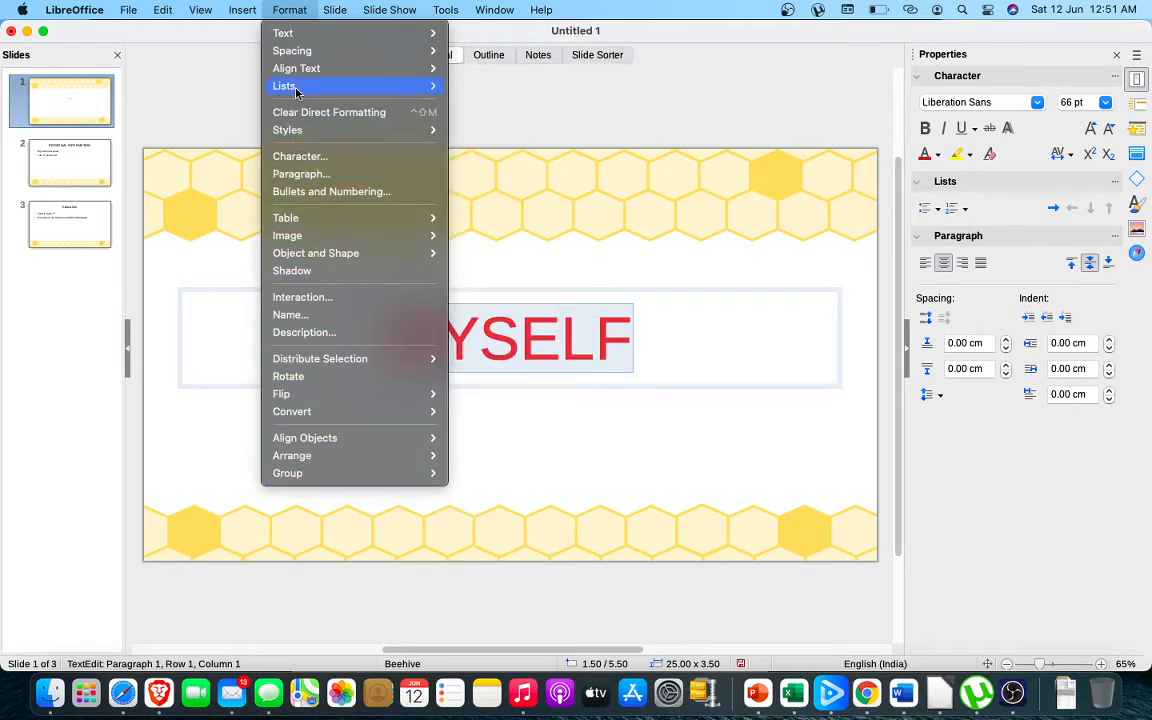
pyautogui.moveTo(297, 77)
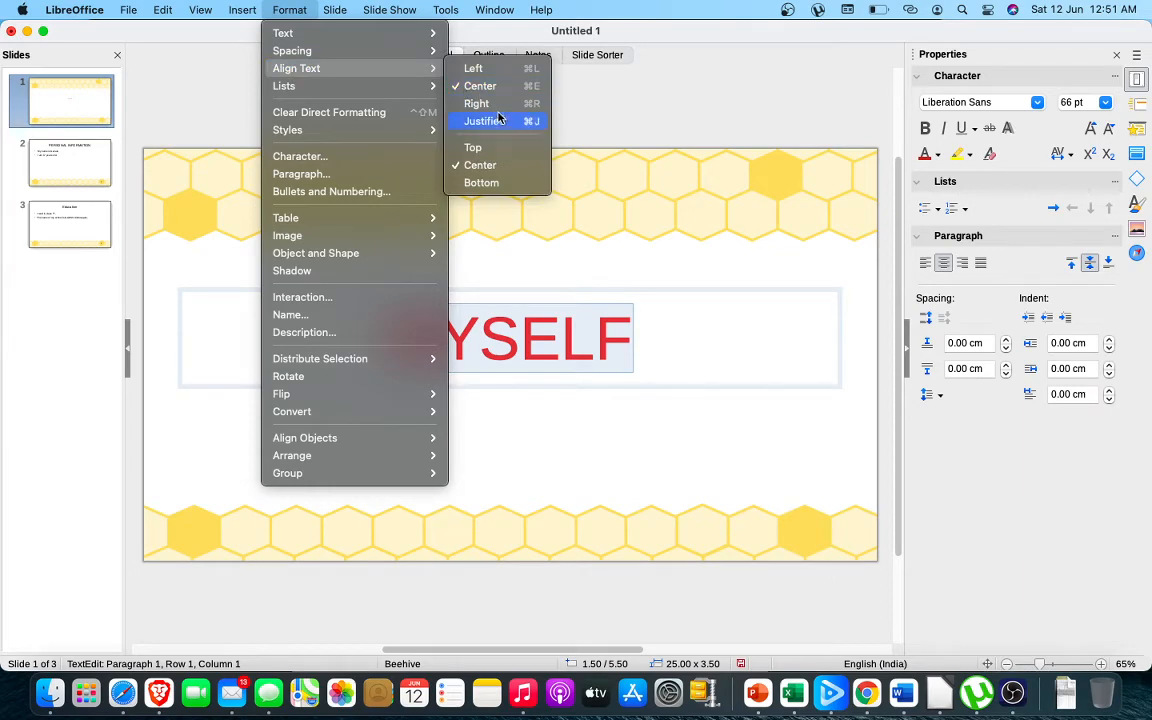
pyautogui.click(452, 65)
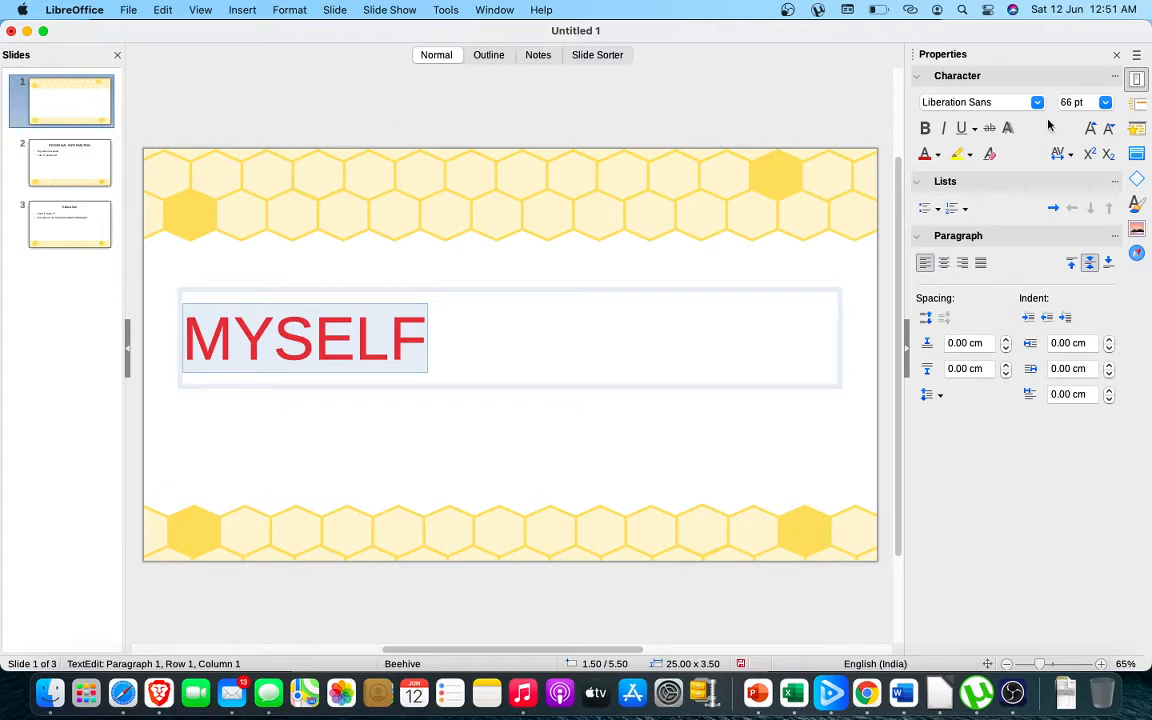
# Recolour the selected MYSELF title text light green and apply a yellow highlight to it
pyautogui.click(937, 154)
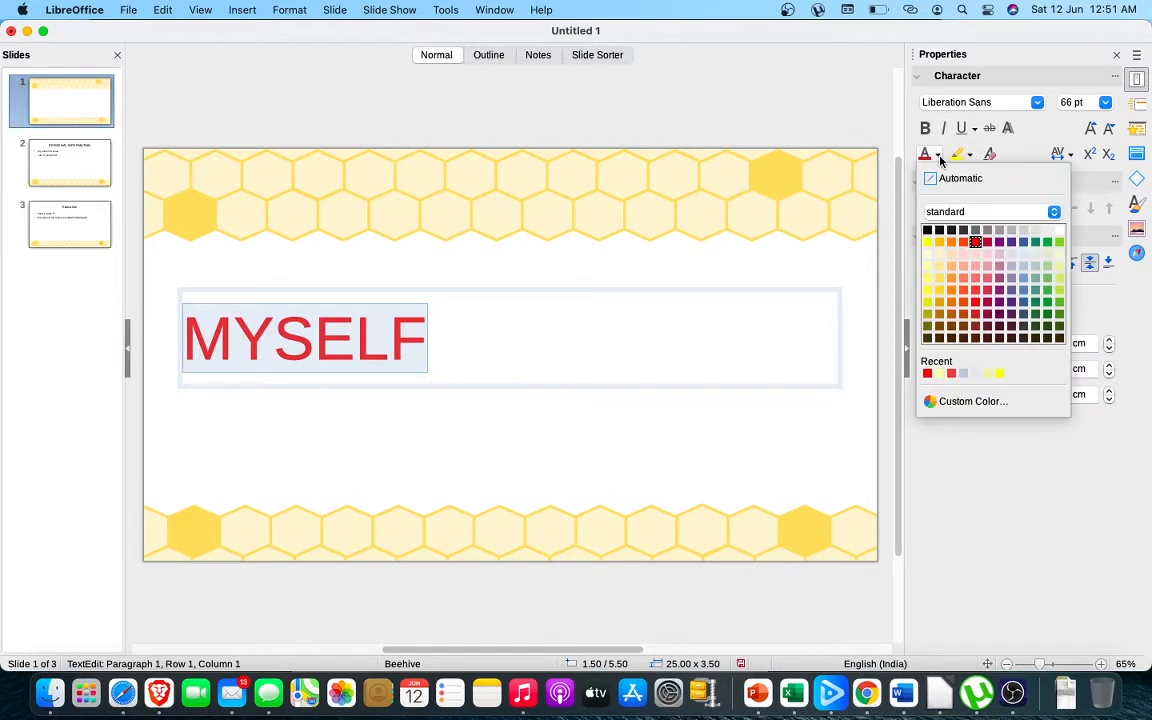
pyautogui.click(1047, 279)
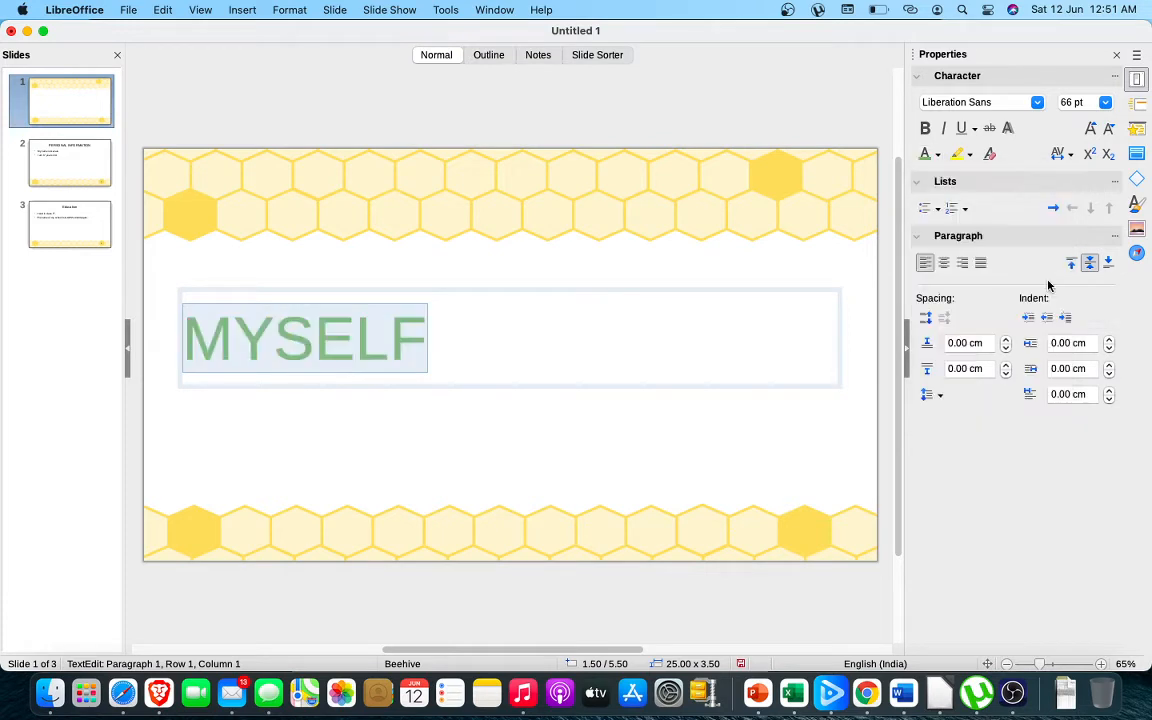
pyautogui.click(957, 155)
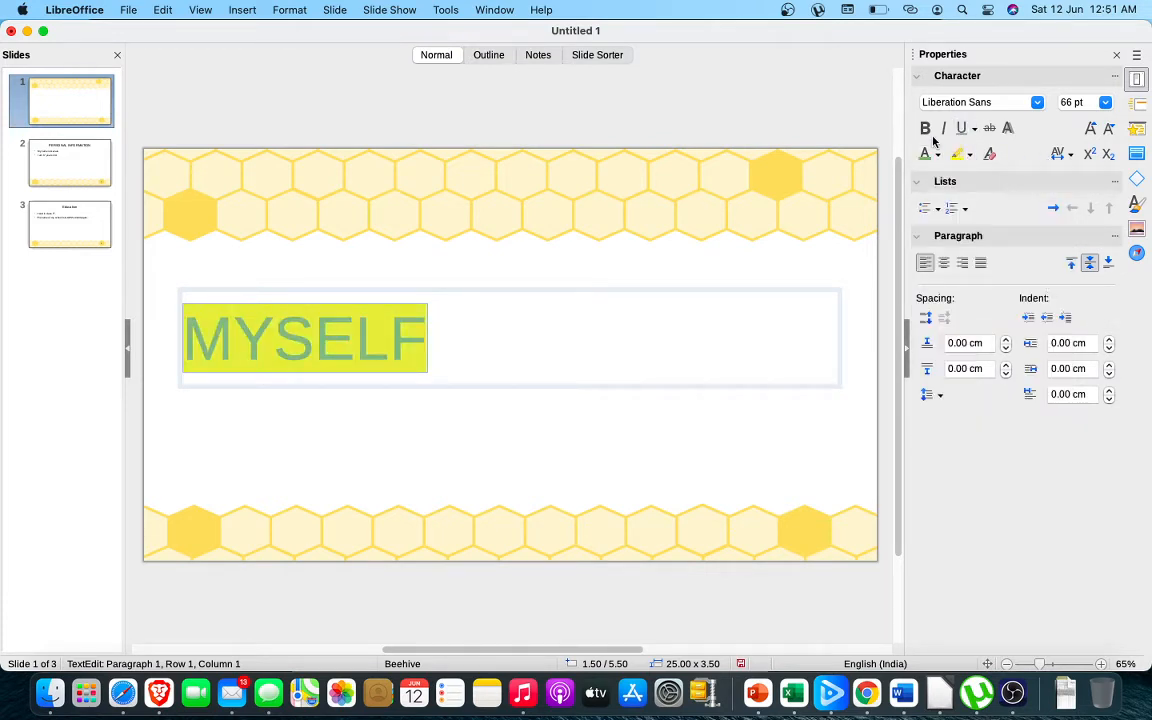
# Make the highlighted MYSELF title bold, italic and underlined
pyautogui.click(925, 128)
pyautogui.click(943, 128)
pyautogui.click(961, 128)
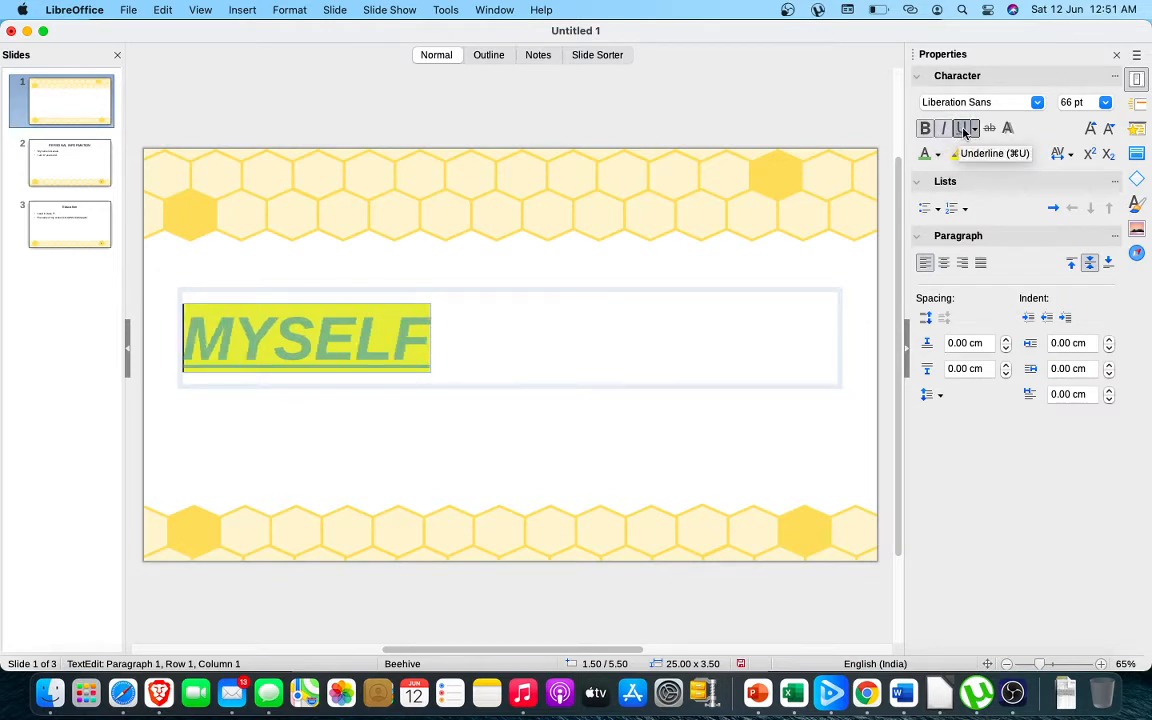
# Align the MYSELF title to the centre and to the right in turn, ending with justified alignment
pyautogui.click(943, 264)
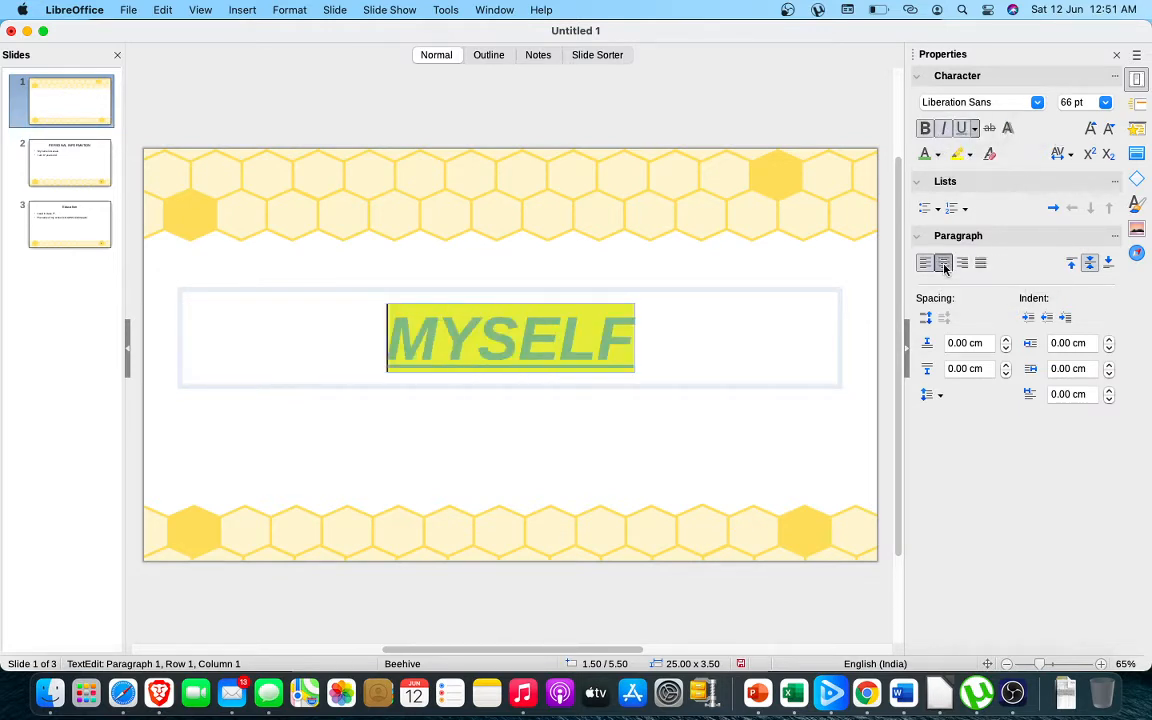
pyautogui.click(962, 264)
pyautogui.click(981, 264)
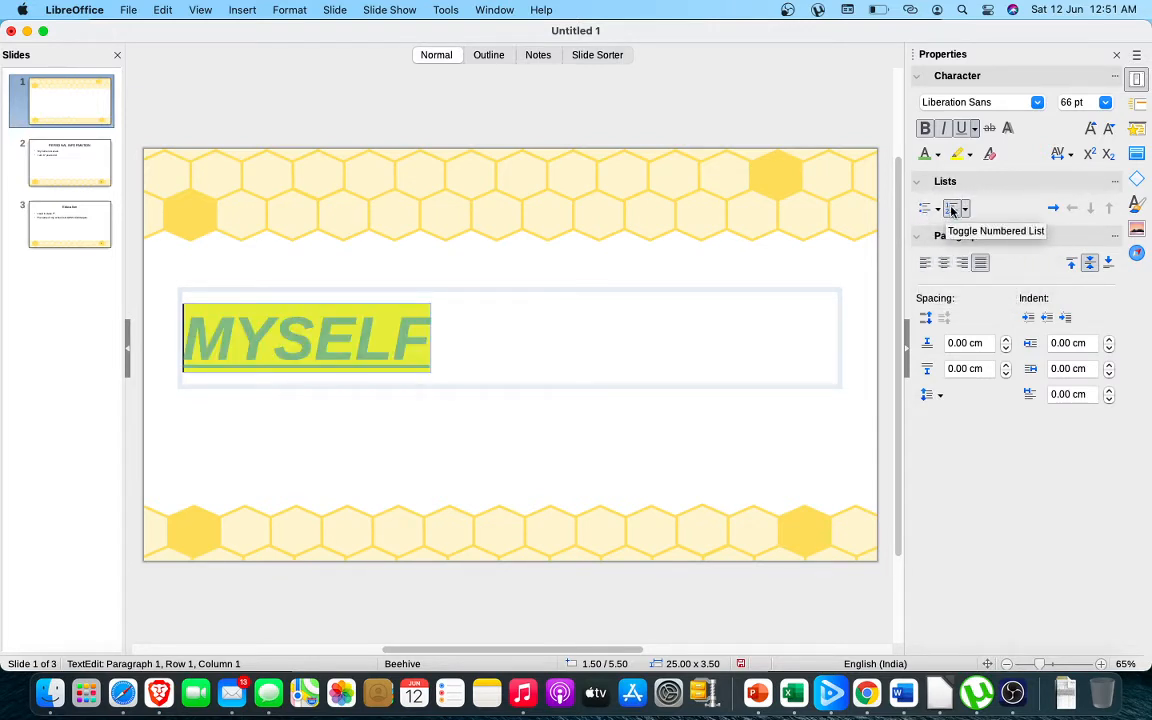
# Open slide 2, PERSONAL INFORMATION, for editing
pyautogui.click(45, 172)
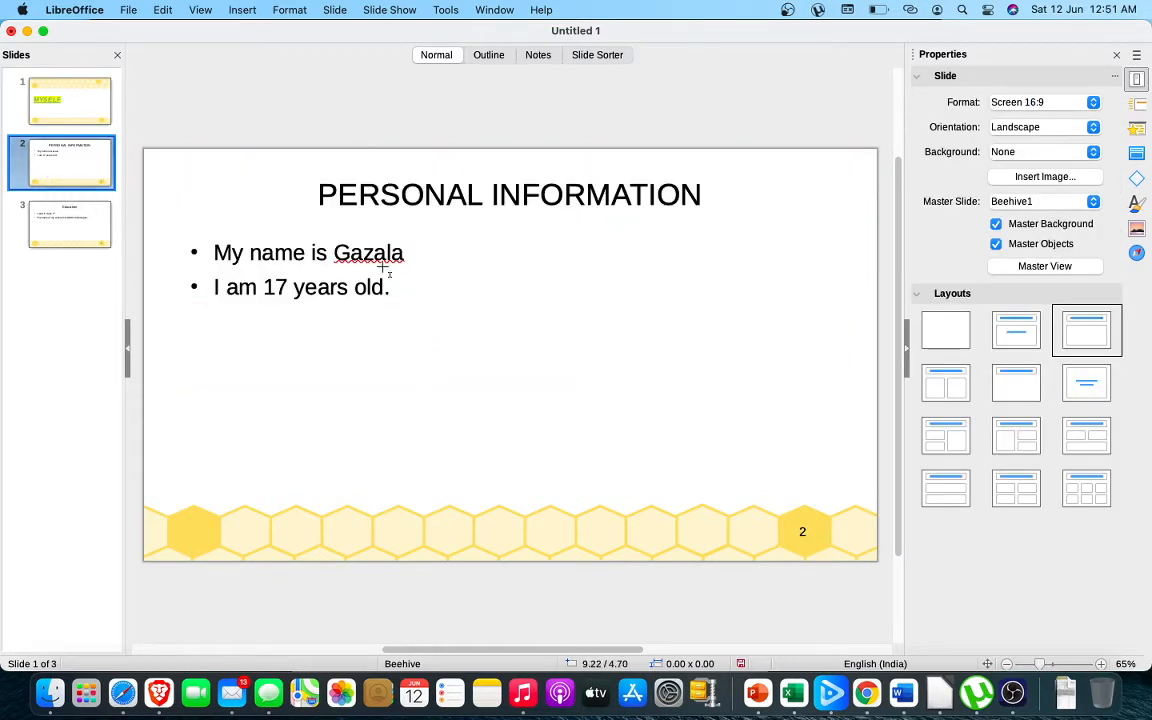
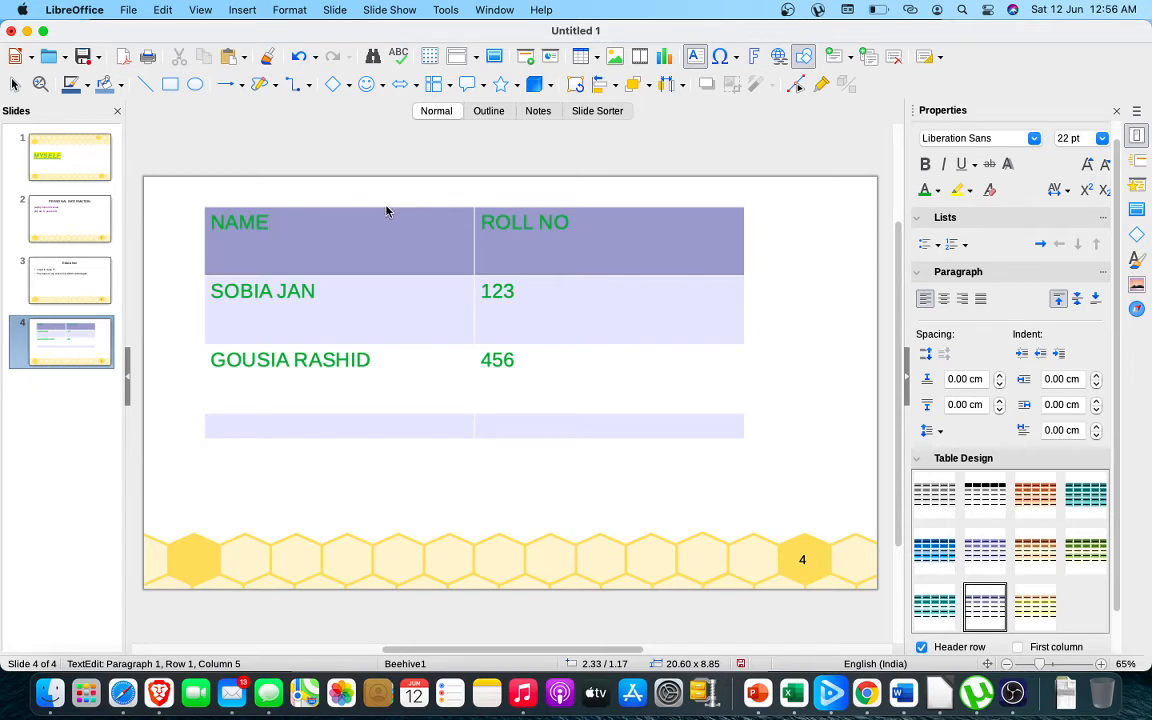
# Reduce the height of the slide 4 table's header row, making the whole table about 8.23 cm tall
pyautogui.click(386, 206)
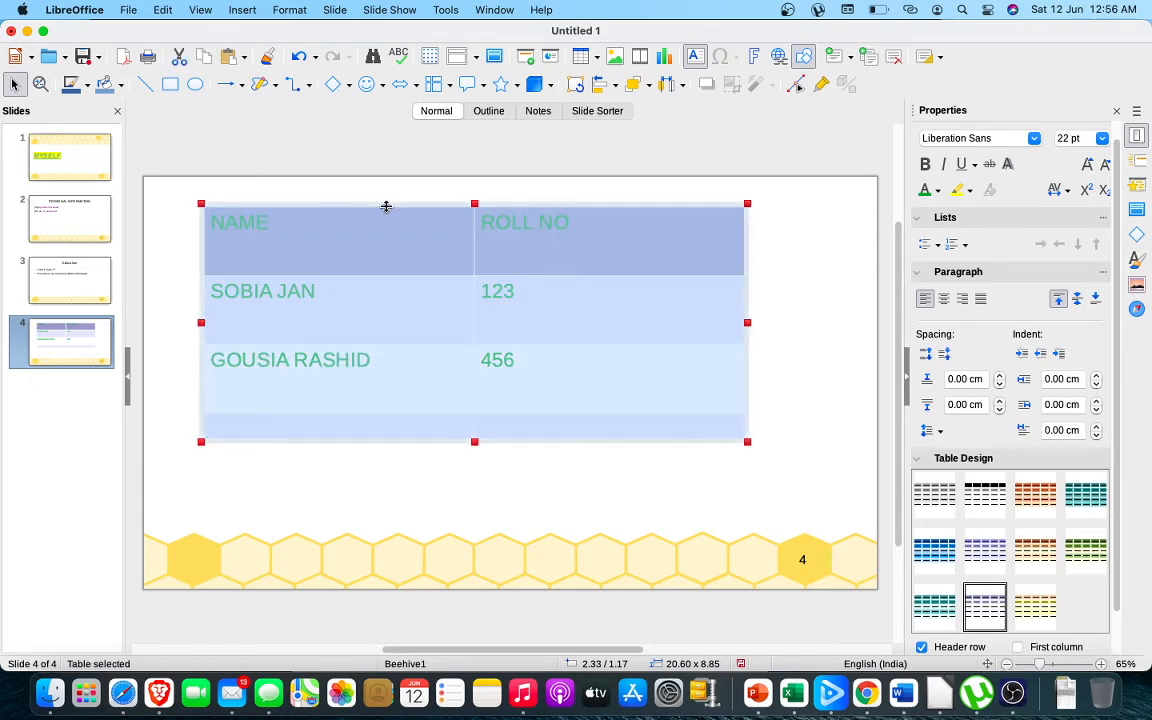
pyautogui.moveTo(386, 206); pyautogui.dragTo(358, 238)
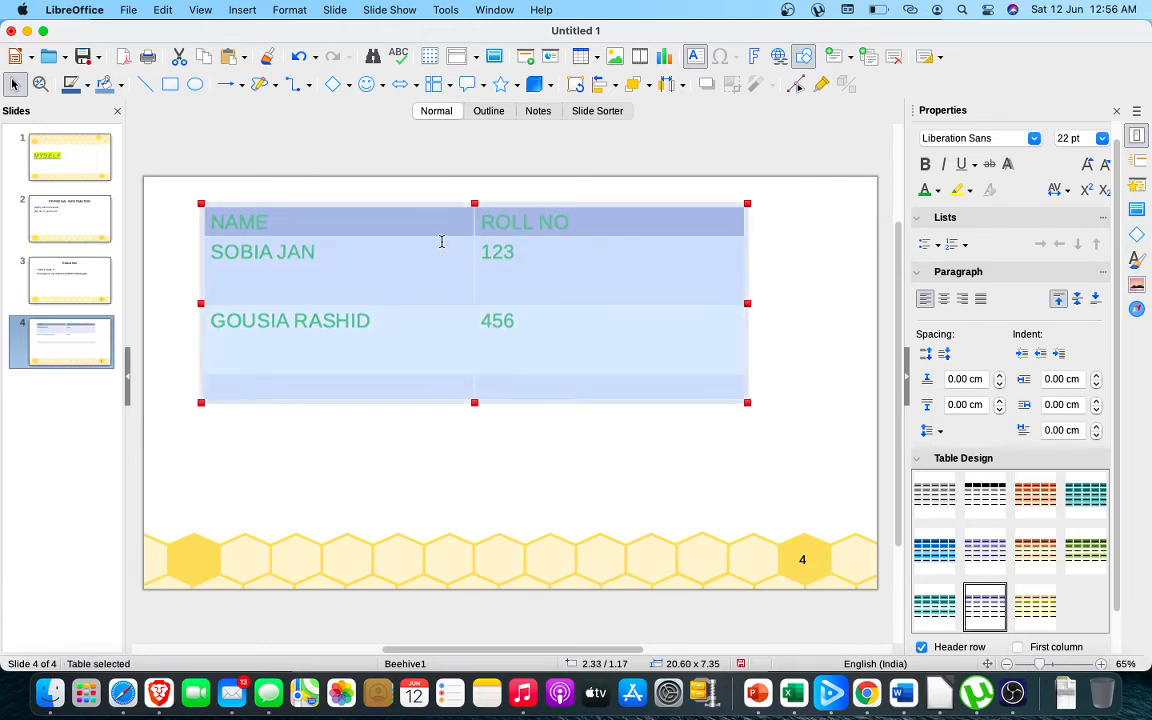
pyautogui.moveTo(441, 236)
pyautogui.mouseDown()
pyautogui.moveTo(440, 226)
pyautogui.moveTo(440, 258)
pyautogui.mouseUp()
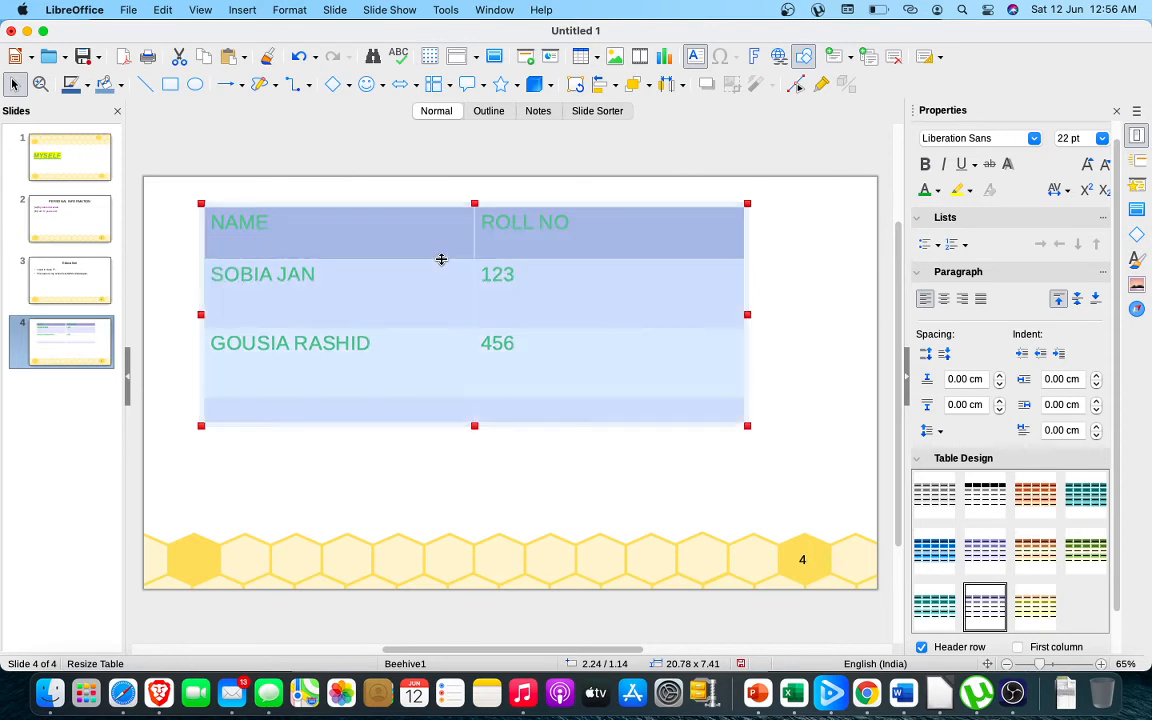
# Give the first cell of the table's third row an outer border with all inner lines, in a double line style, 1.75 pt wide
pyautogui.click(437, 333)
pyautogui.rightClick(432, 310)
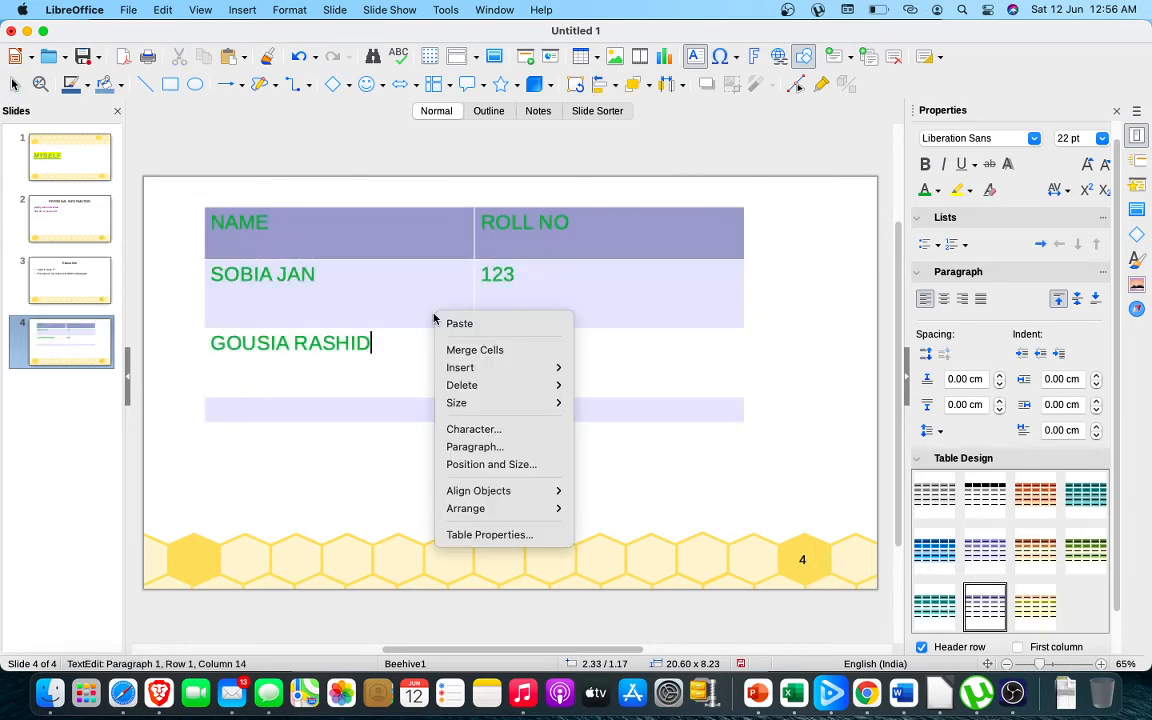
pyautogui.rightClick(405, 333)
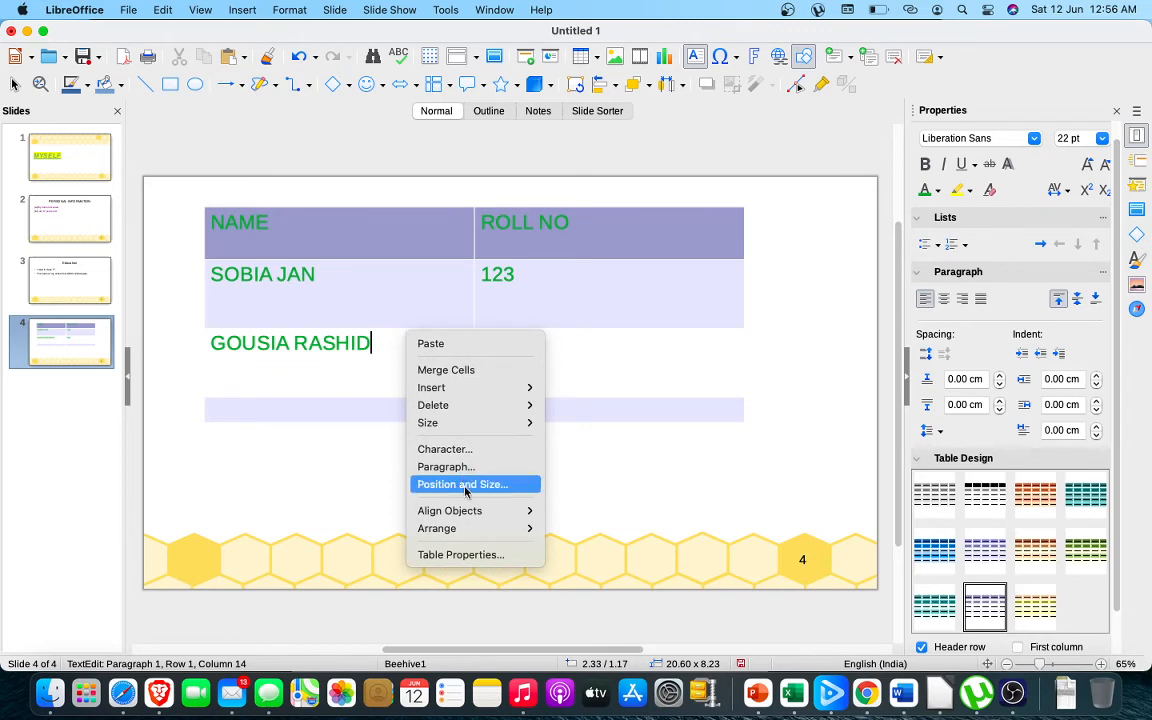
pyautogui.click(474, 556)
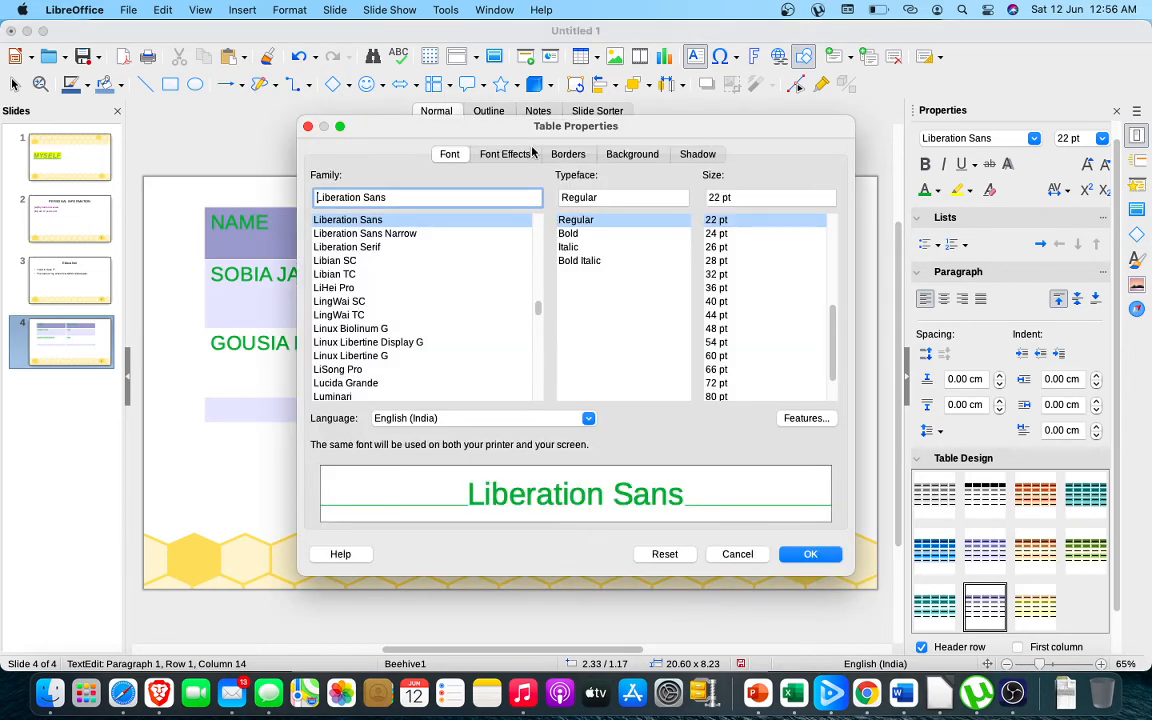
pyautogui.click(578, 155)
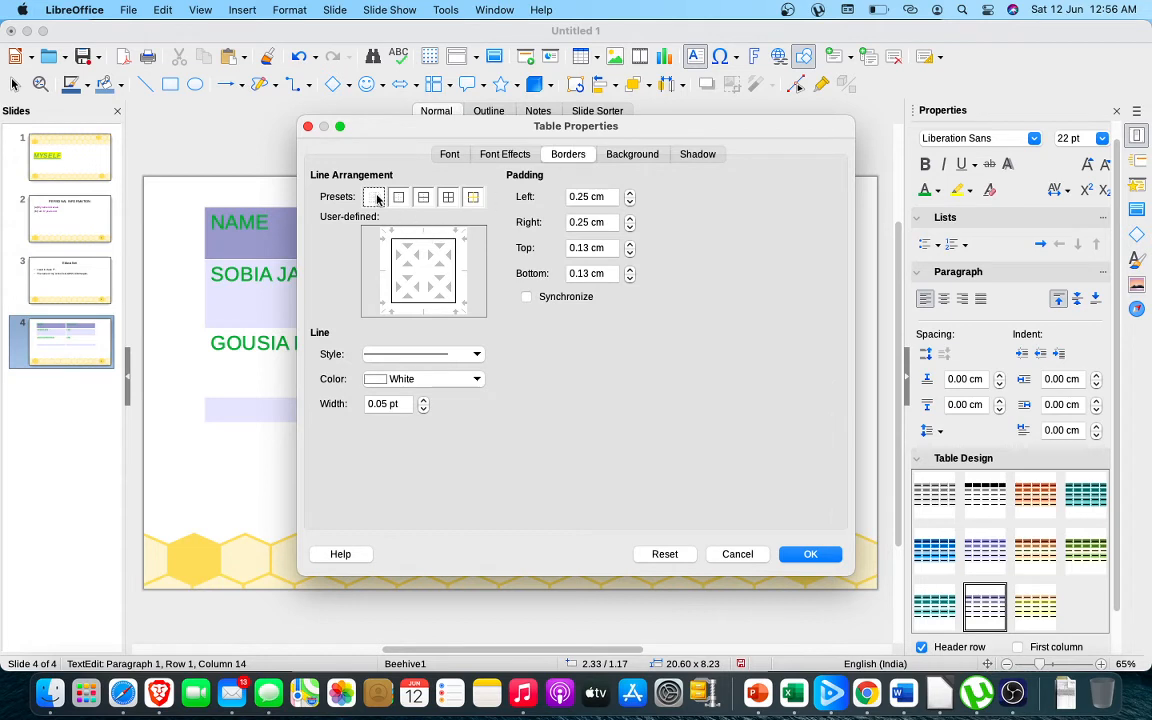
pyautogui.click(449, 198)
pyautogui.click(476, 354)
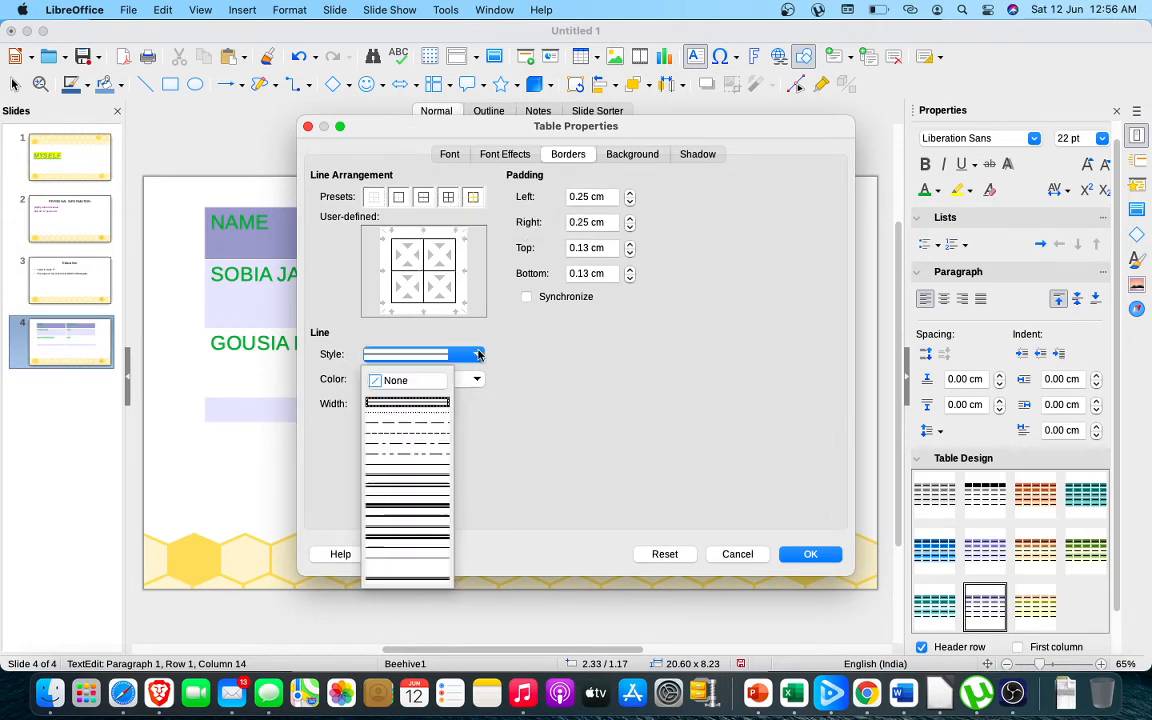
pyautogui.click(398, 510)
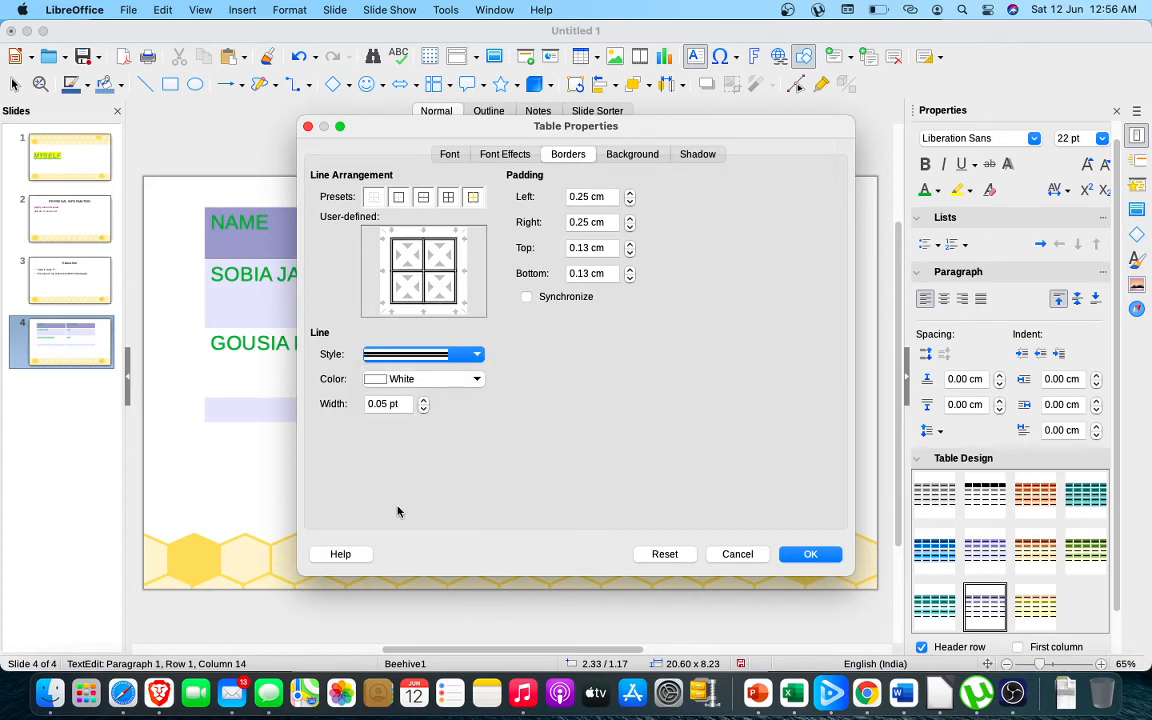
pyautogui.click(424, 401)
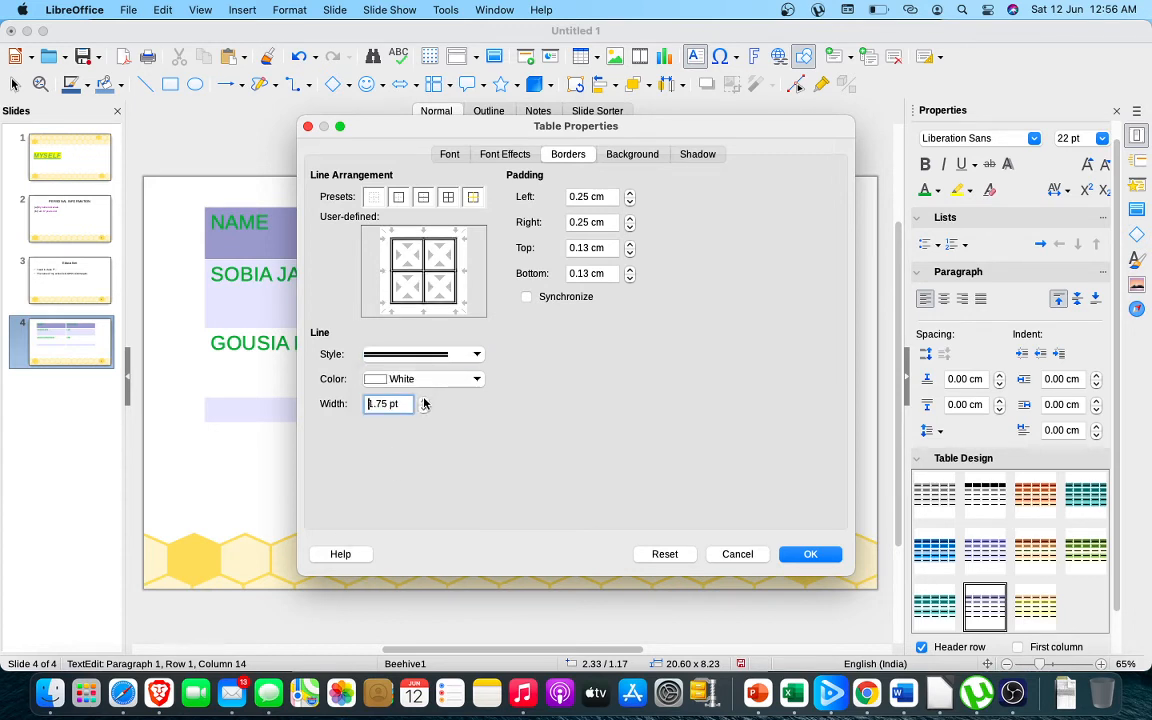
# Fill the same cell with the square gradient preset running from Light Red 4 to Light Blue 3 and apply the table properties
pyautogui.click(631, 153)
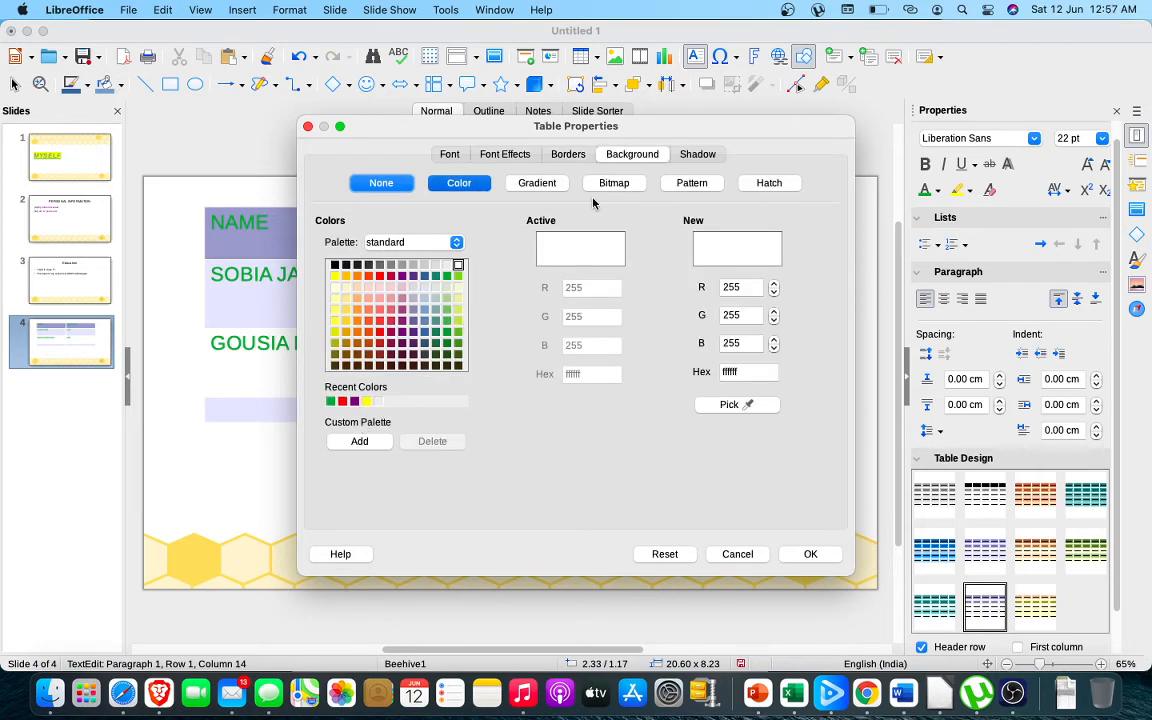
pyautogui.click(537, 183)
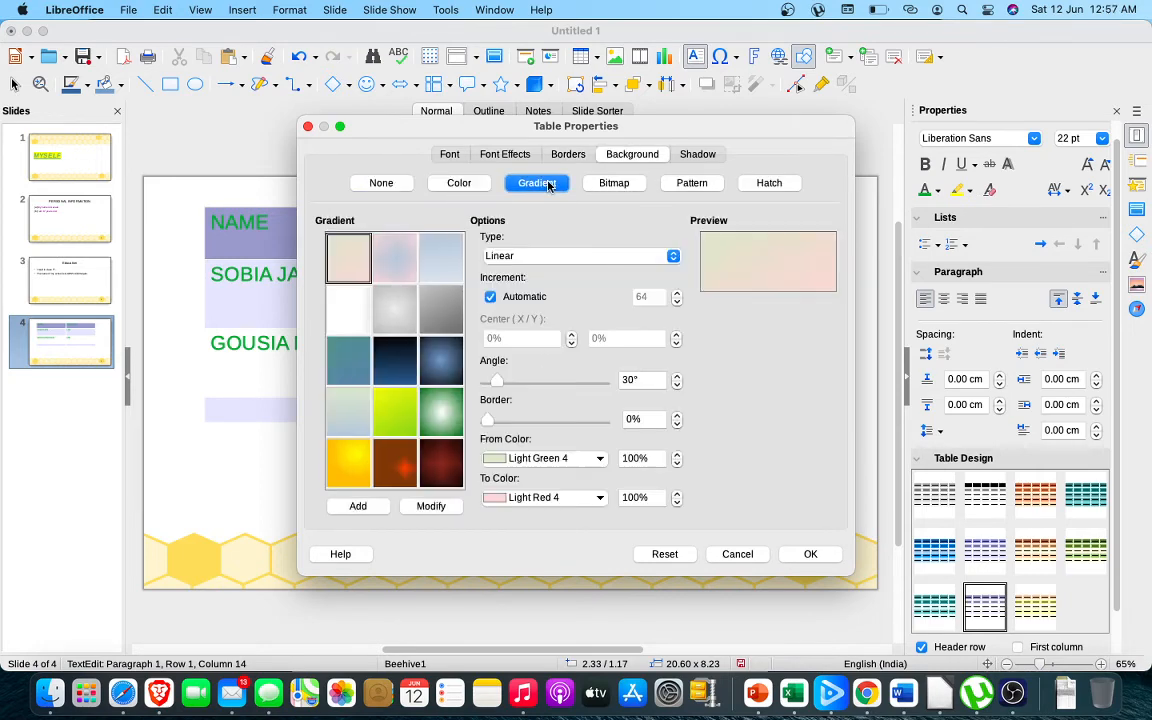
pyautogui.click(393, 264)
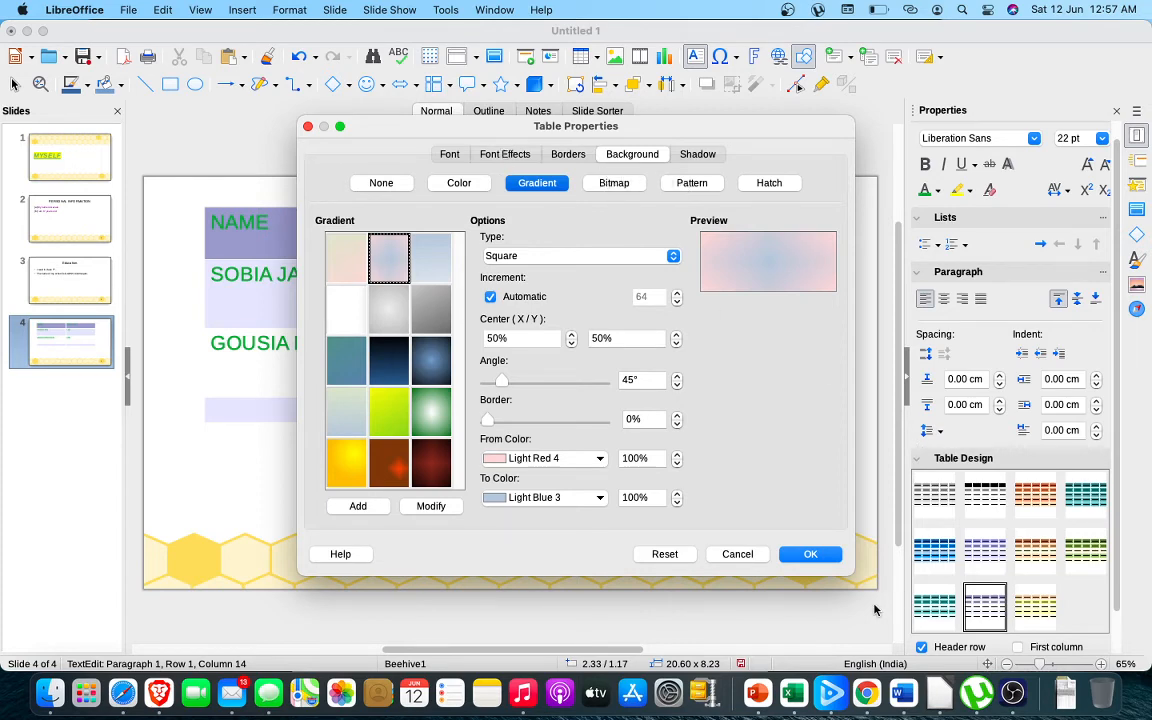
pyautogui.click(811, 554)
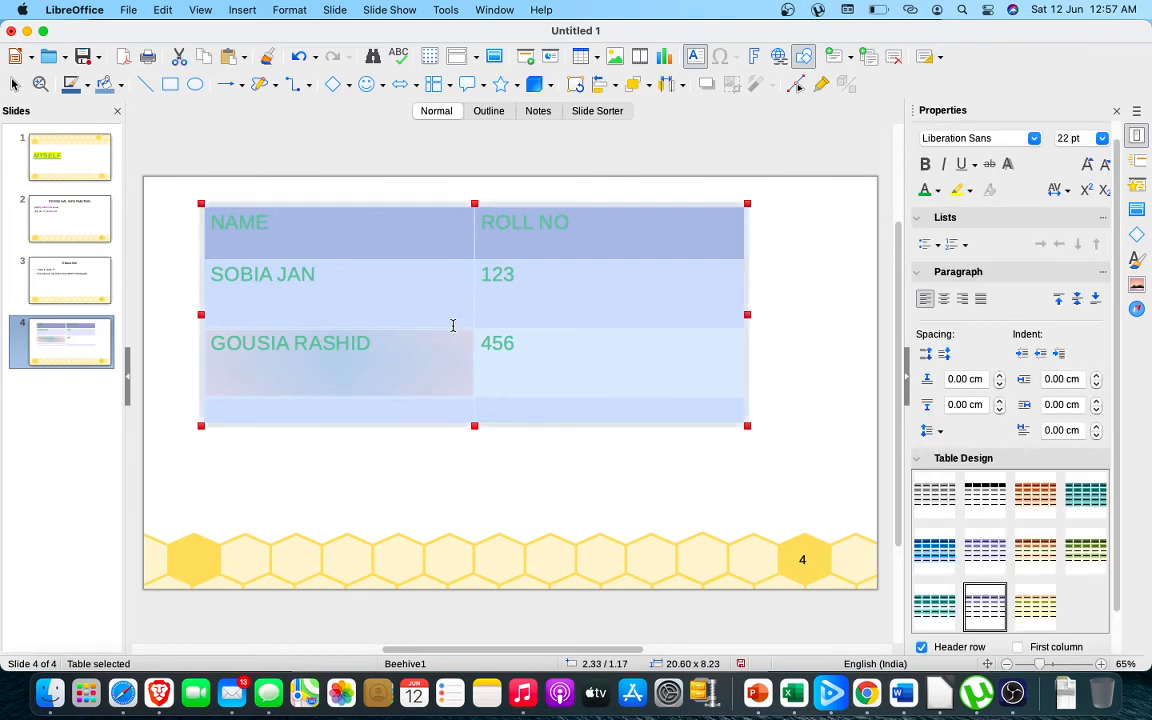
pyautogui.click(453, 325)
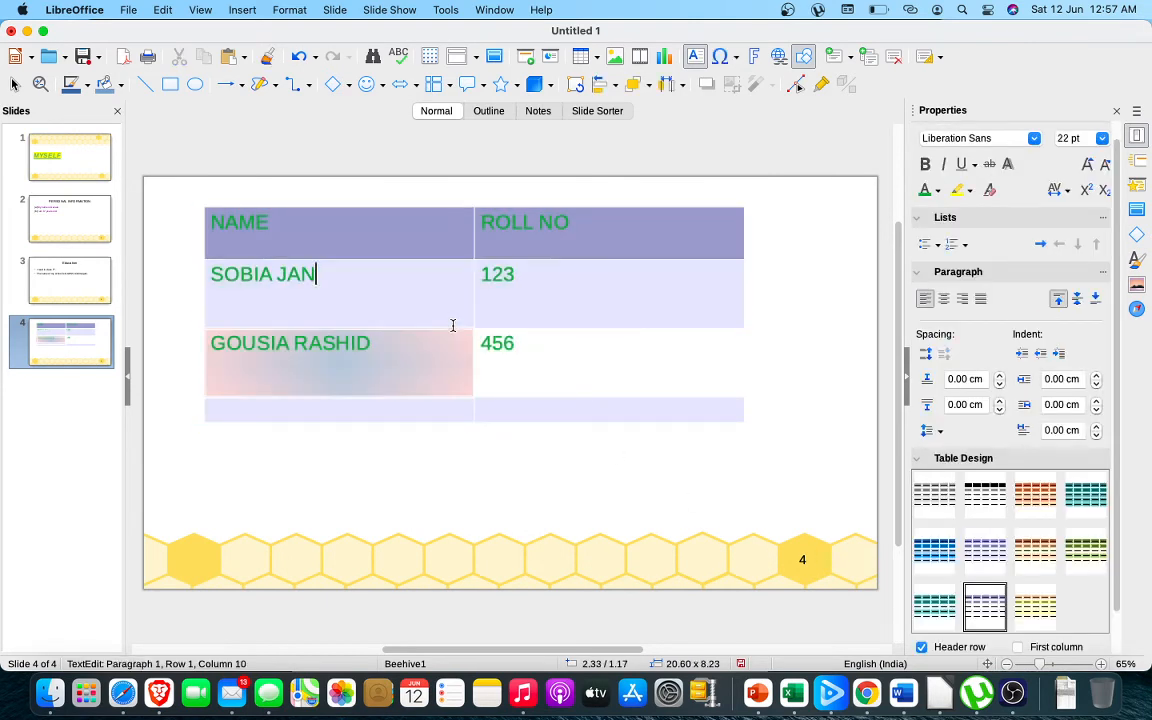
pyautogui.click(455, 327)
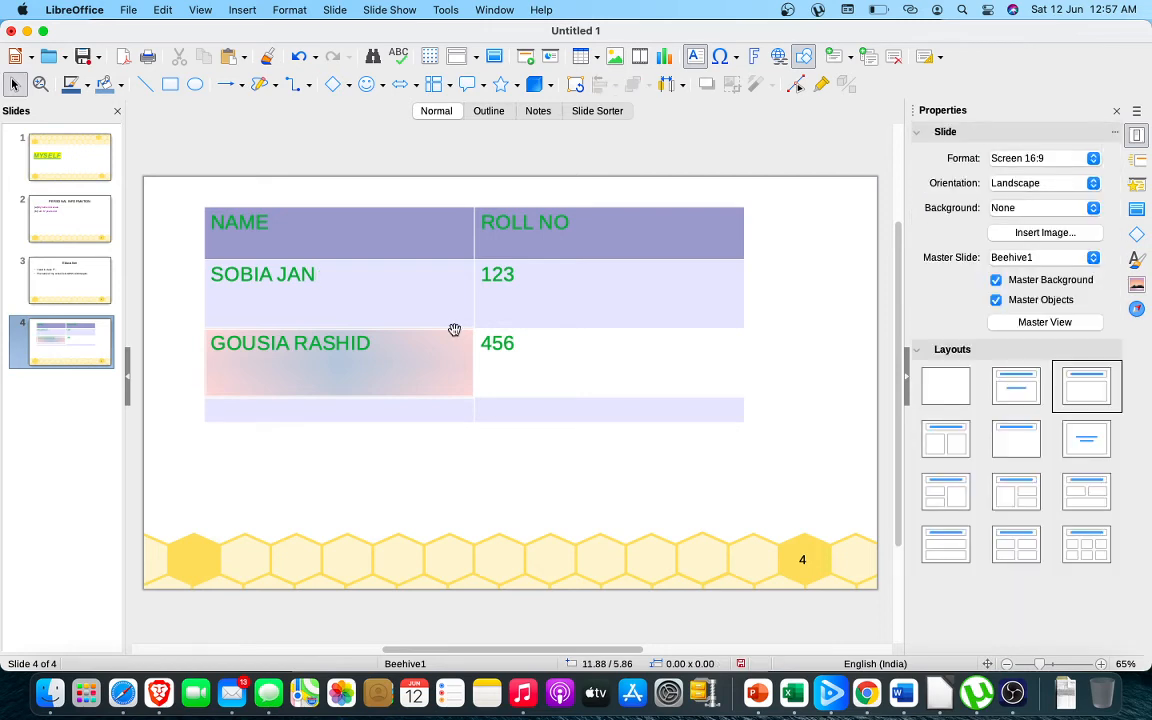
pyautogui.click(453, 333)
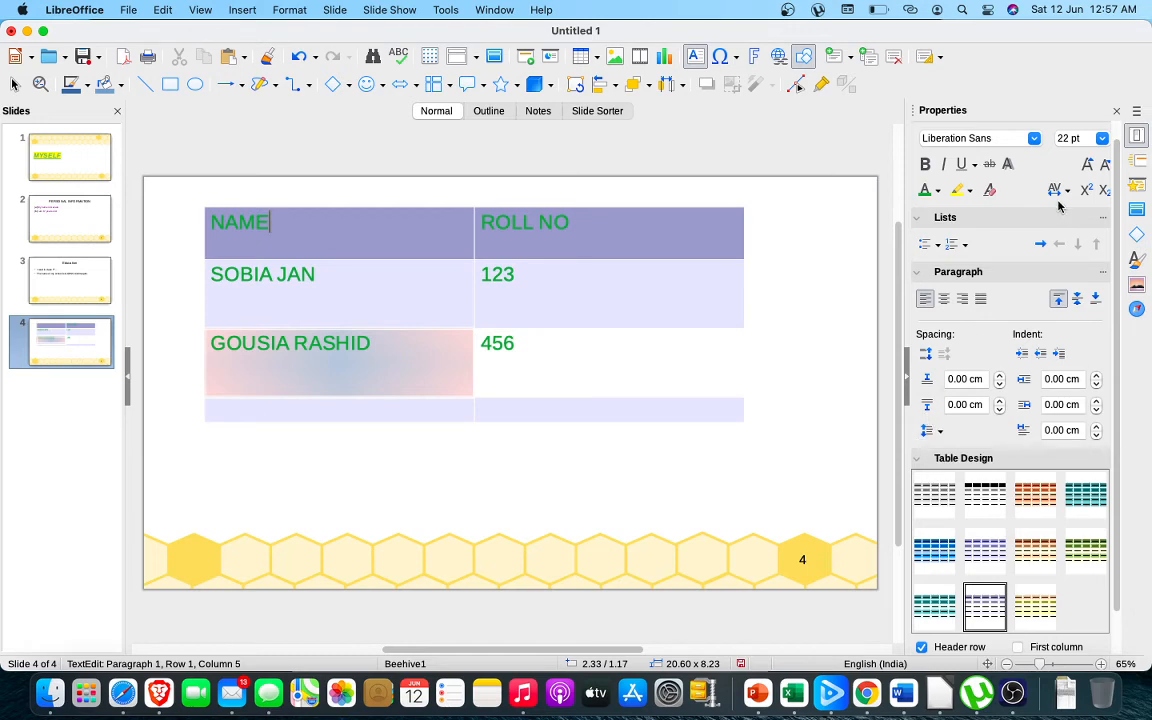
pyautogui.moveTo(1117, 270); pyautogui.dragTo(1117, 383)
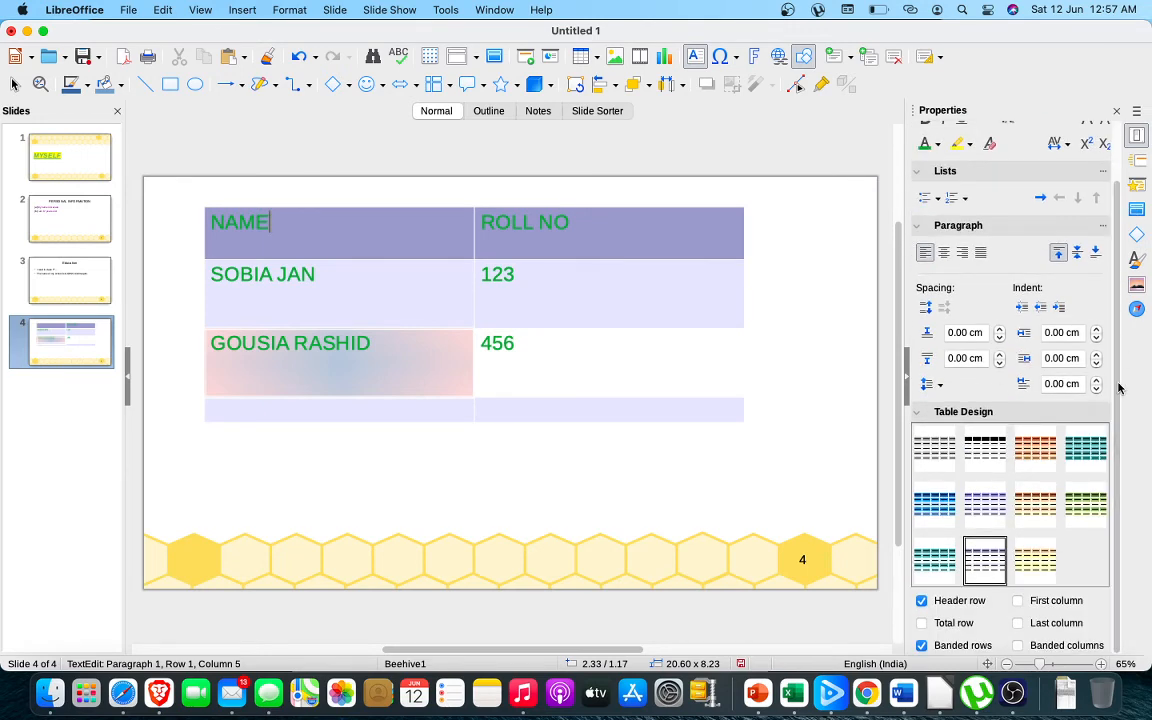
pyautogui.click(406, 288)
pyautogui.click(407, 211)
pyautogui.click(395, 295)
# Move the slide 4 table slightly to the right and shorten its third row, making the table about 7.19 cm tall
pyautogui.click(414, 424)
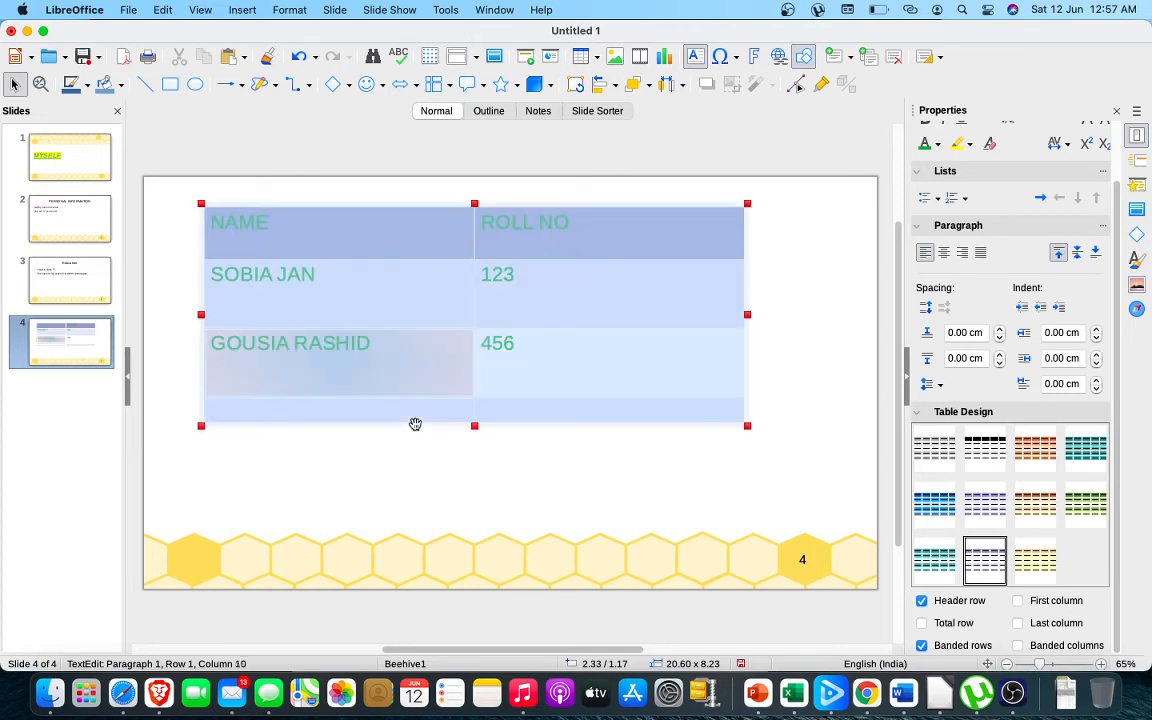
pyautogui.moveTo(415, 425); pyautogui.dragTo(427, 432)
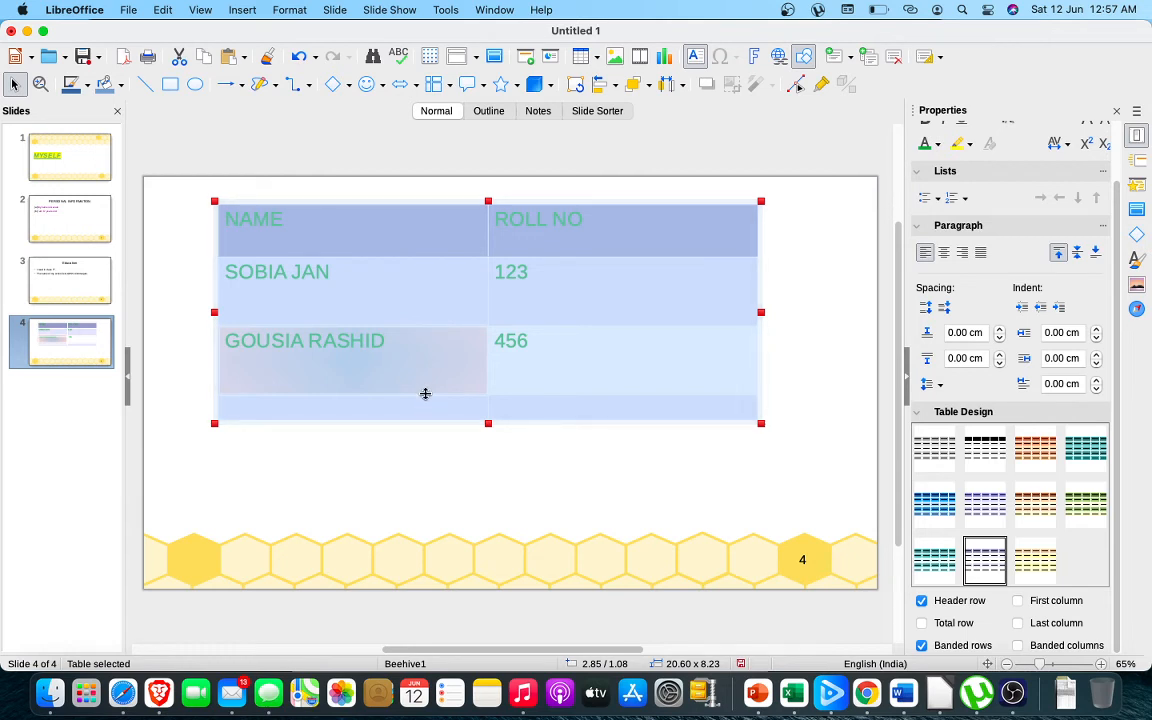
pyautogui.moveTo(425, 393); pyautogui.dragTo(424, 368)
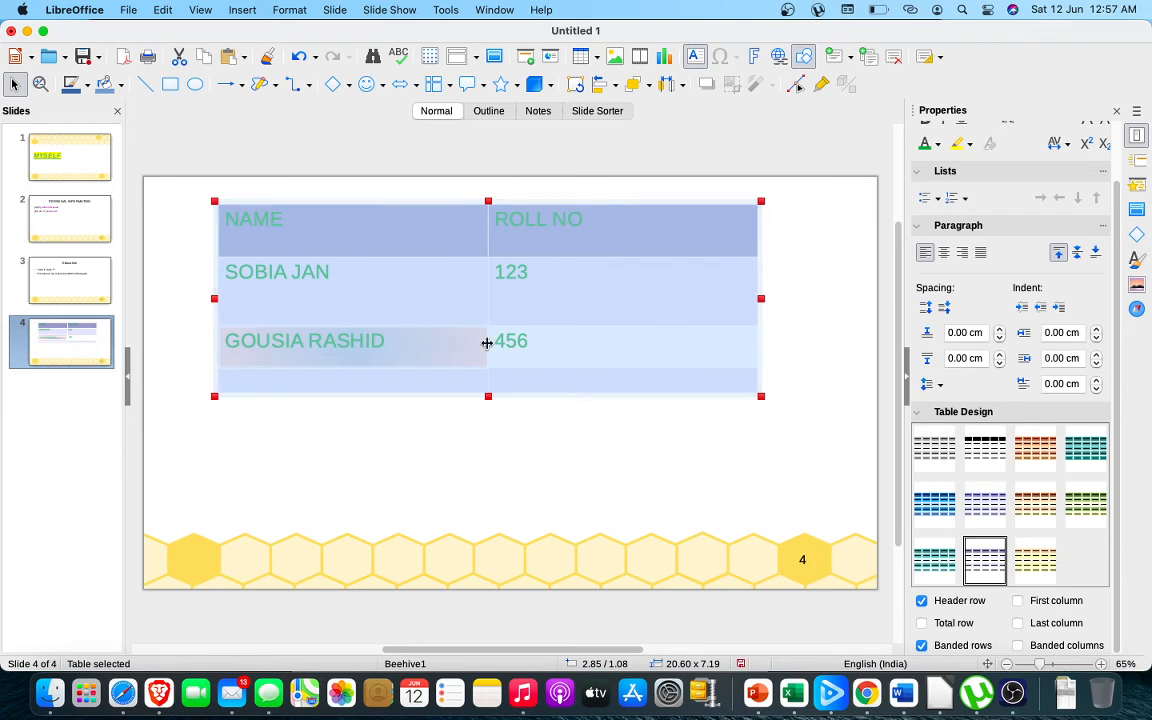
# Narrow both columns to make the table about 13.17 cm wide, and shorten the header row for a table height of about 6.32 cm
pyautogui.moveTo(487, 342); pyautogui.dragTo(424, 352)
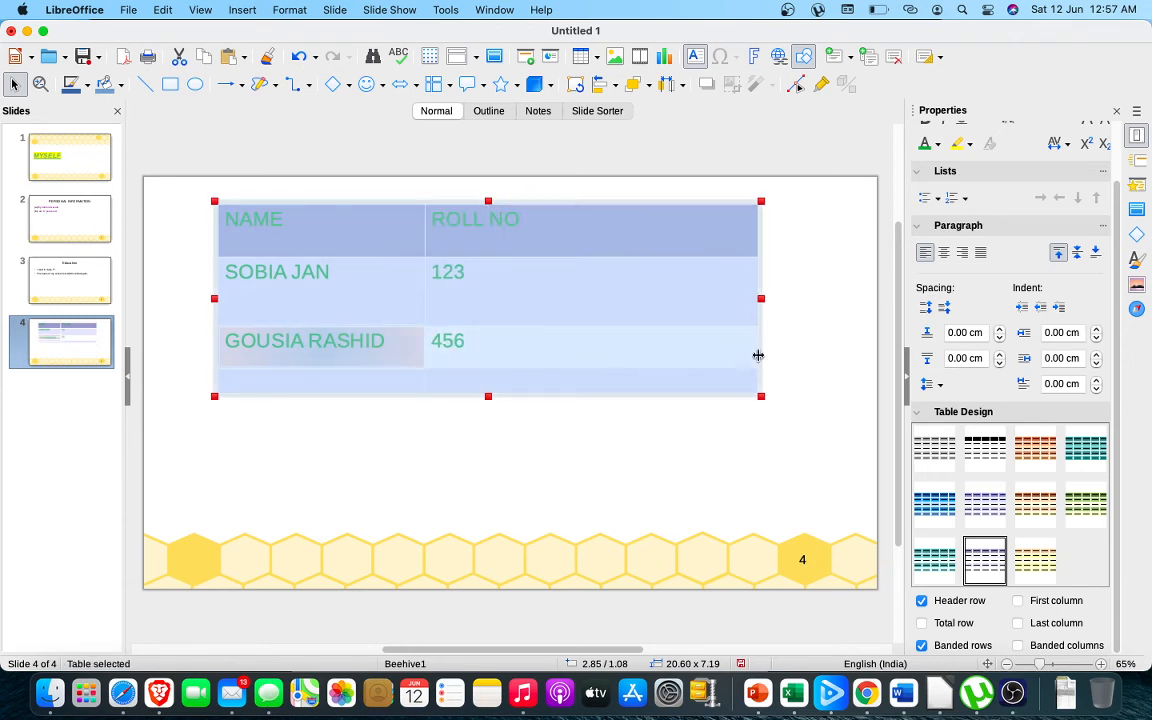
pyautogui.moveTo(757, 350); pyautogui.dragTo(564, 368)
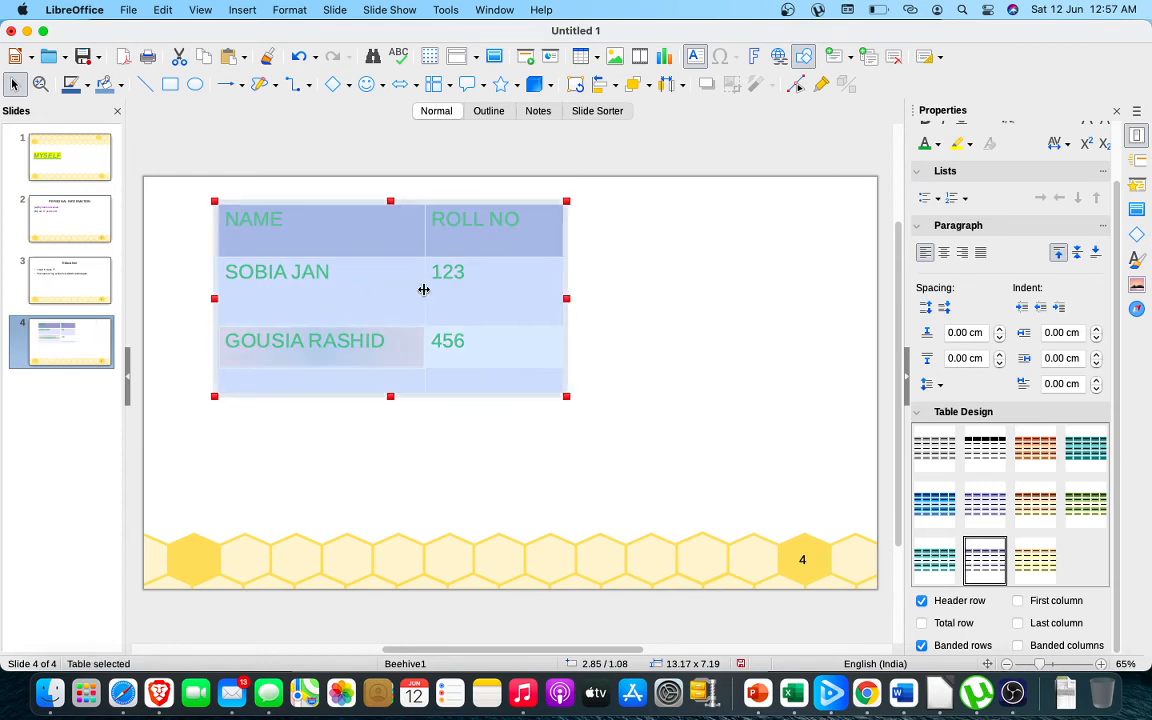
pyautogui.moveTo(424, 288); pyautogui.dragTo(394, 291)
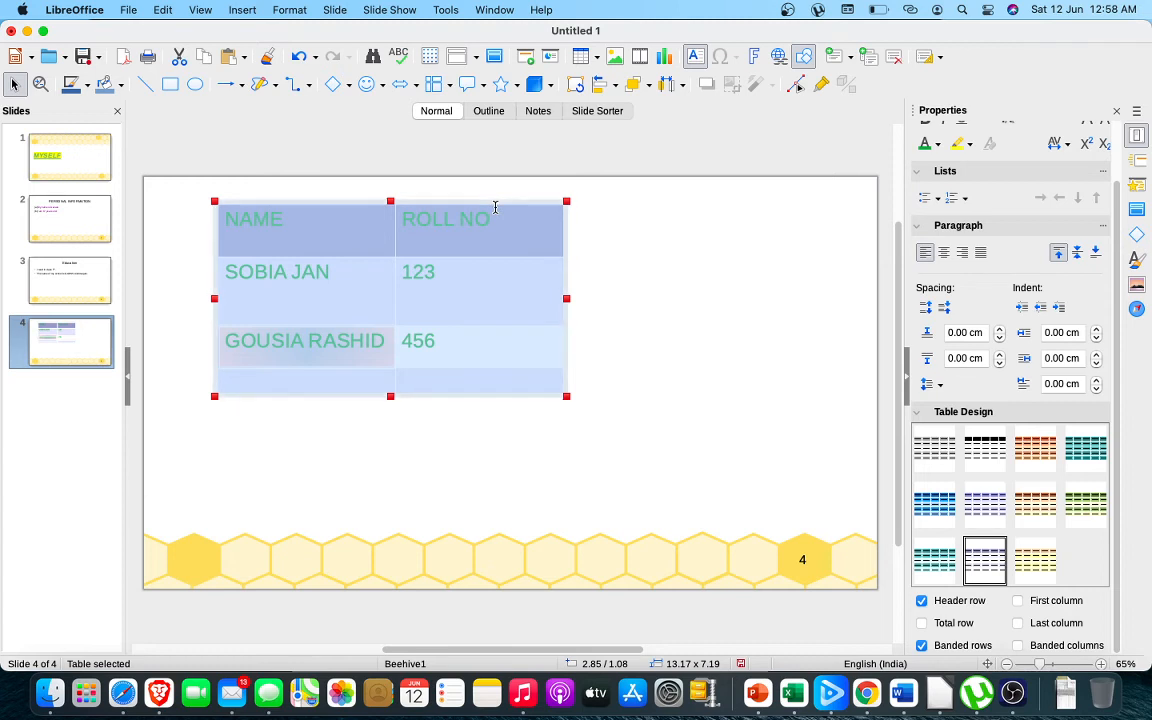
pyautogui.moveTo(487, 205); pyautogui.dragTo(584, 274)
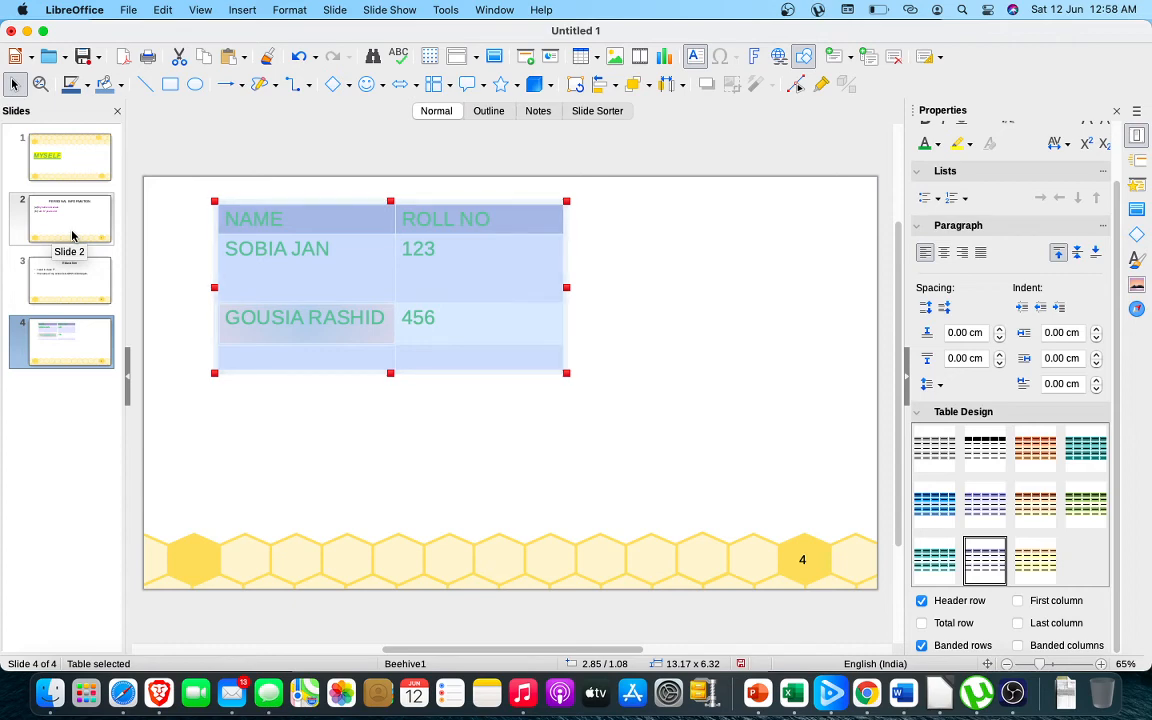
# Duplicate slide 4 and delete the duplicate slide
pyautogui.click(241, 12)
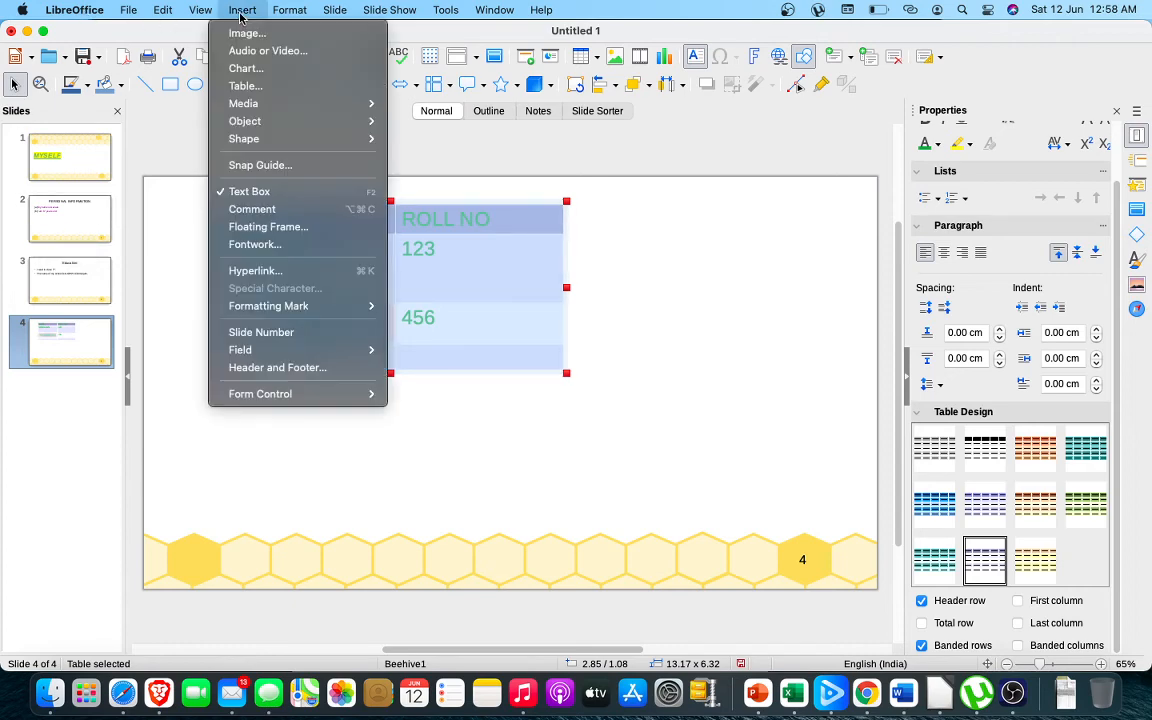
pyautogui.moveTo(335, 12)
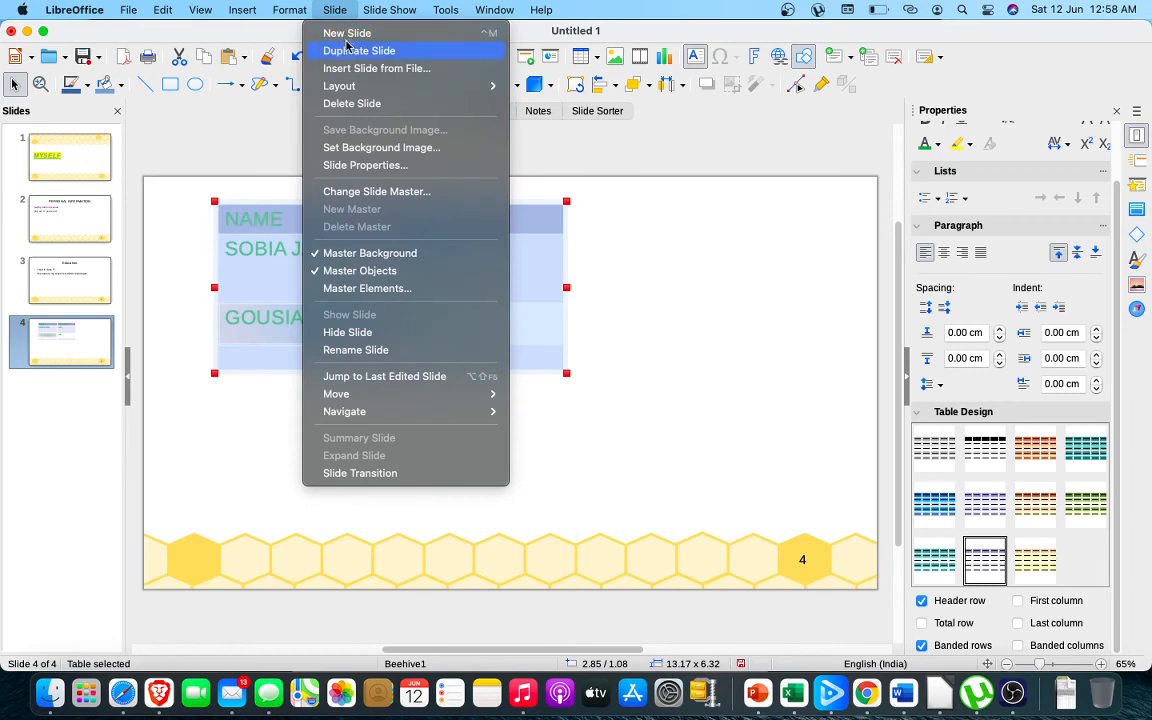
pyautogui.click(347, 48)
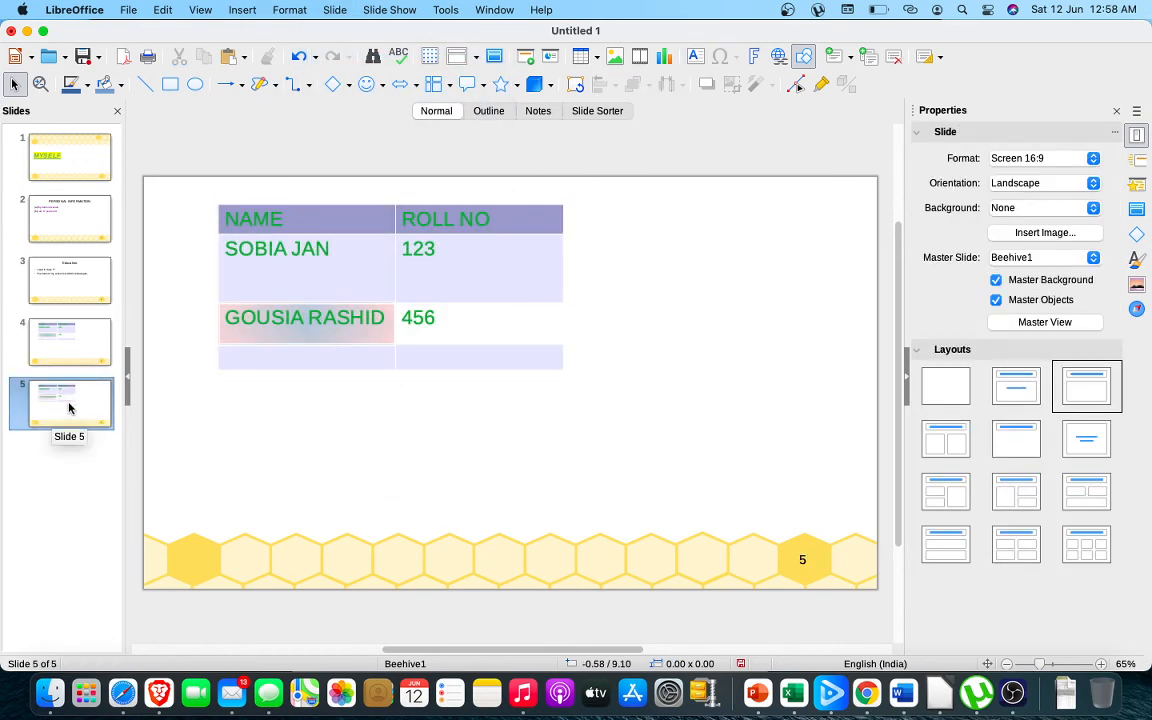
pyautogui.click(77, 410)
pyautogui.press('Delete')
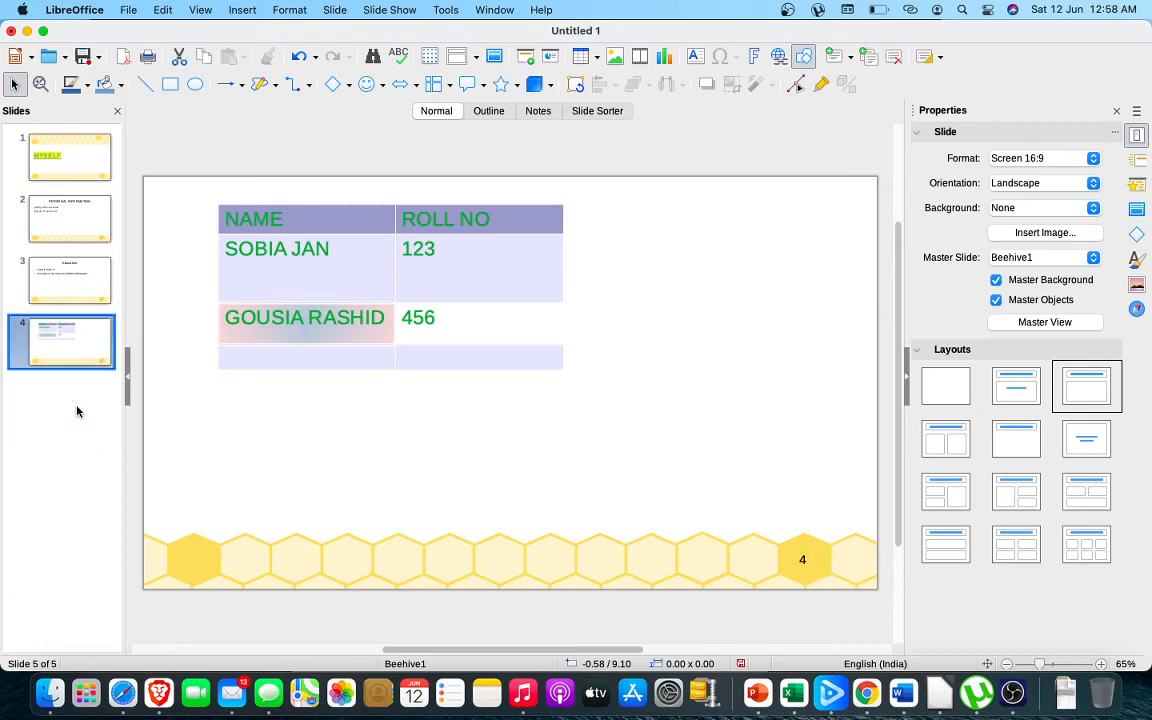
# Add a new slide after slide 4 and remove its title placeholder
pyautogui.press('Return')
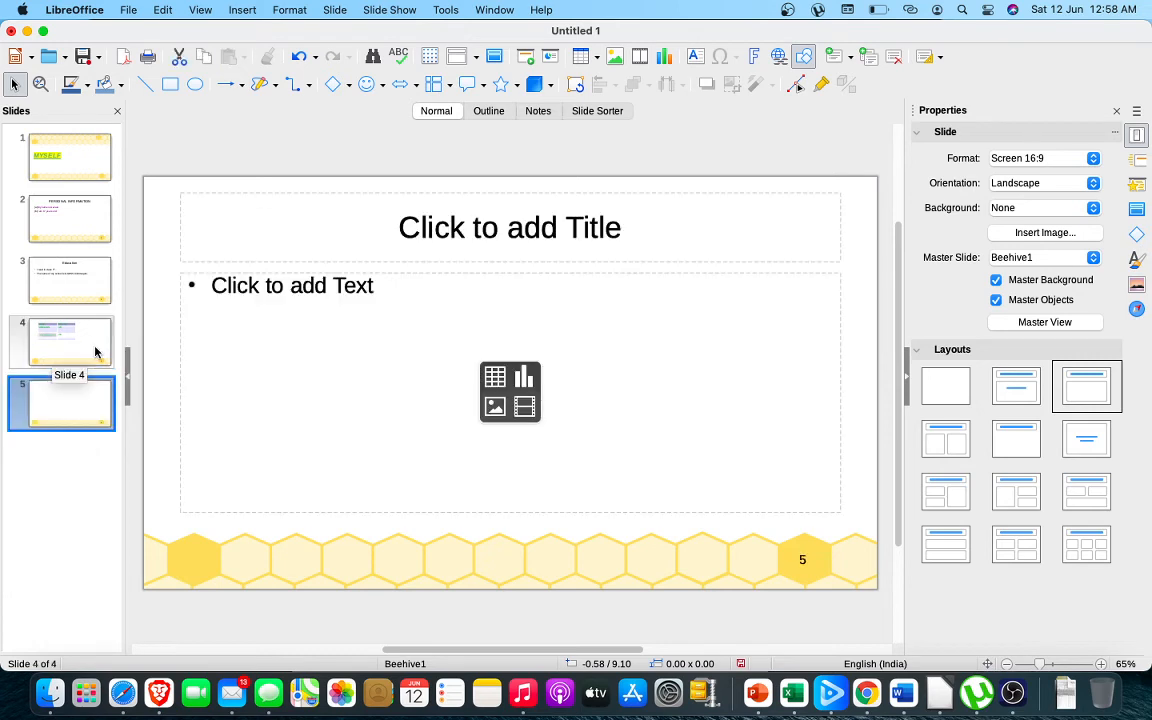
pyautogui.click(395, 261)
pyautogui.hotkey('ctrl', 'x')
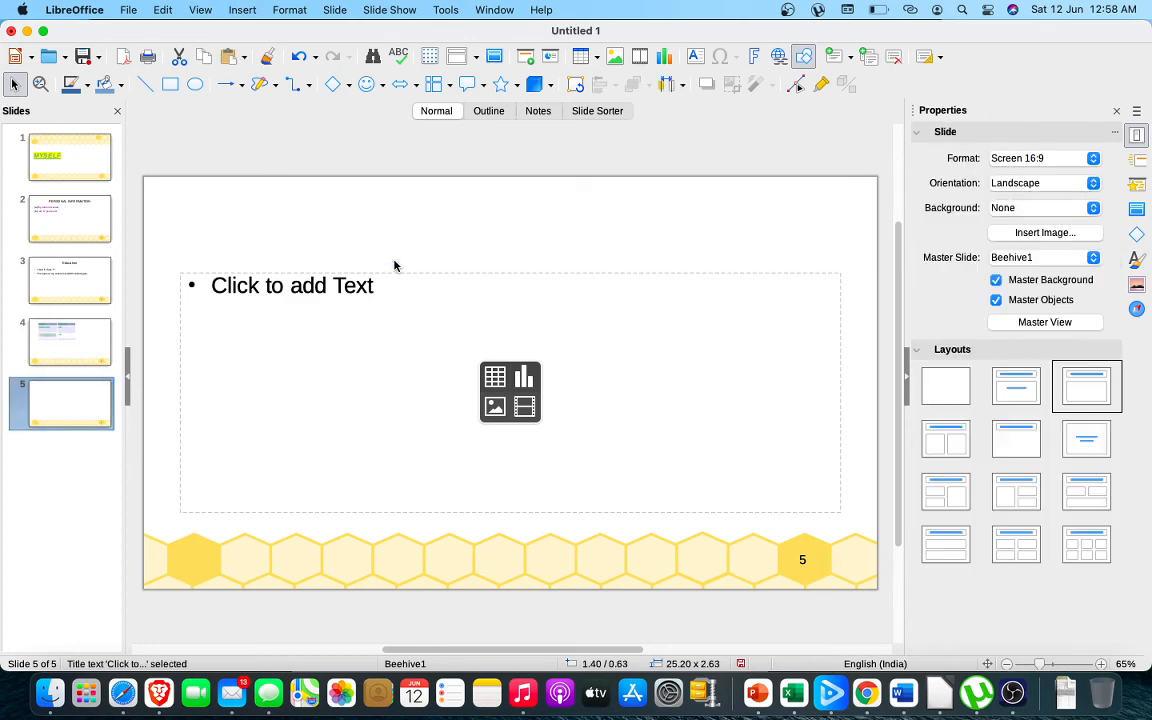
# Extend the content placeholder on slide 5 upward to a size of about 25.20 × 11.82 cm
pyautogui.click(393, 273)
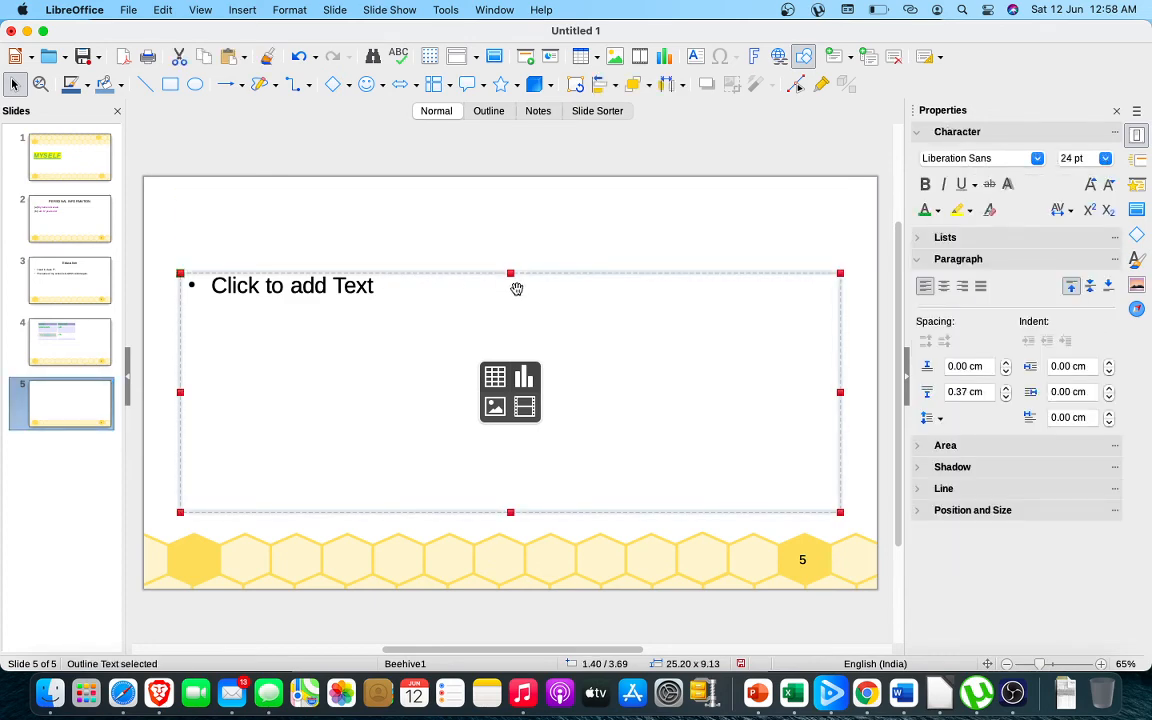
pyautogui.moveTo(511, 274); pyautogui.dragTo(511, 203)
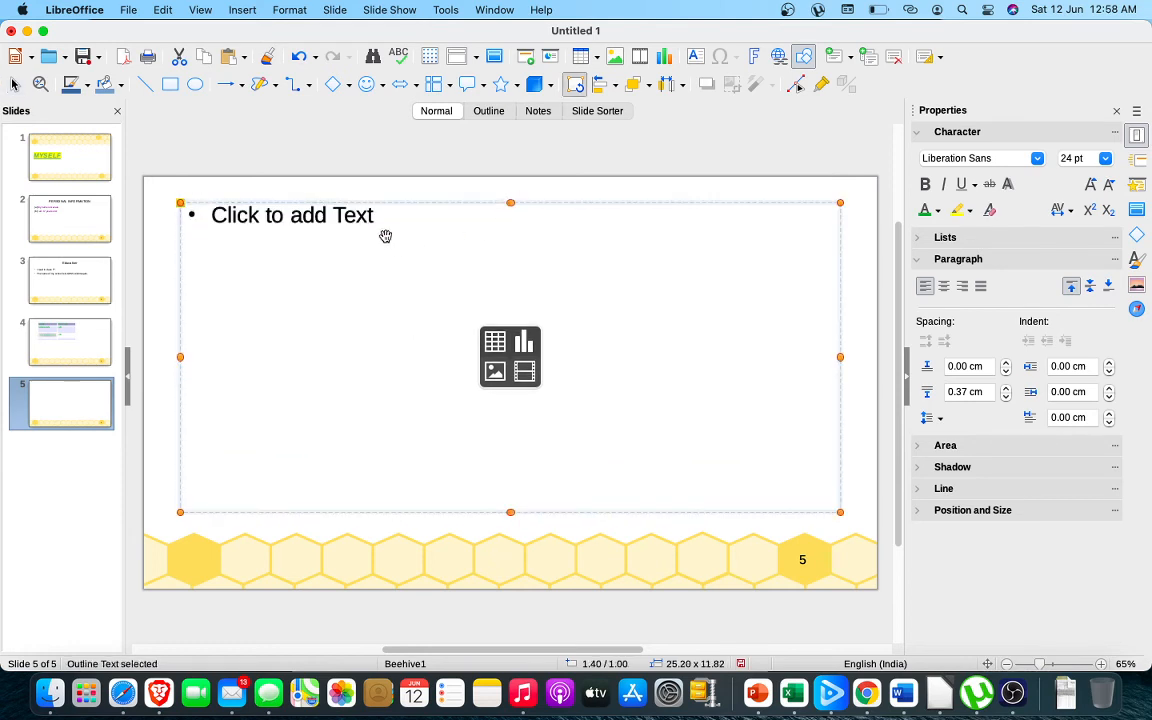
# Try to insert IMG_6402.MOV from the Downloads folder as an image on slide 5, allowing access to that folder
pyautogui.click(307, 217)
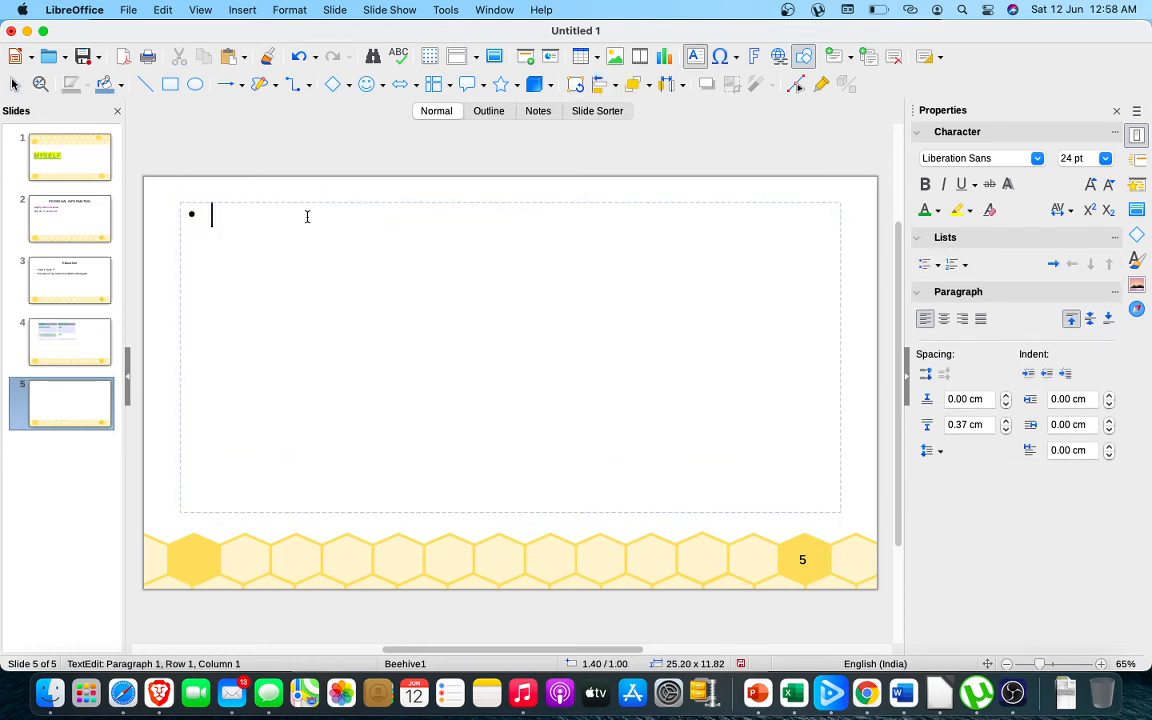
pyautogui.click(245, 11)
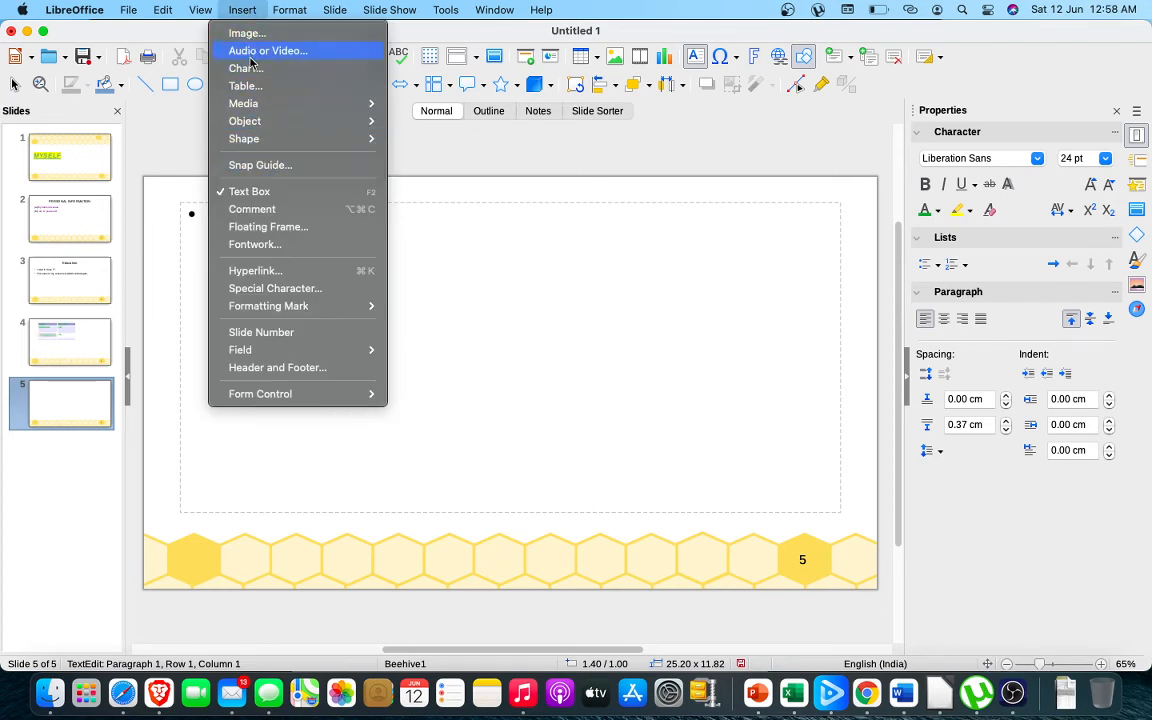
pyautogui.click(256, 35)
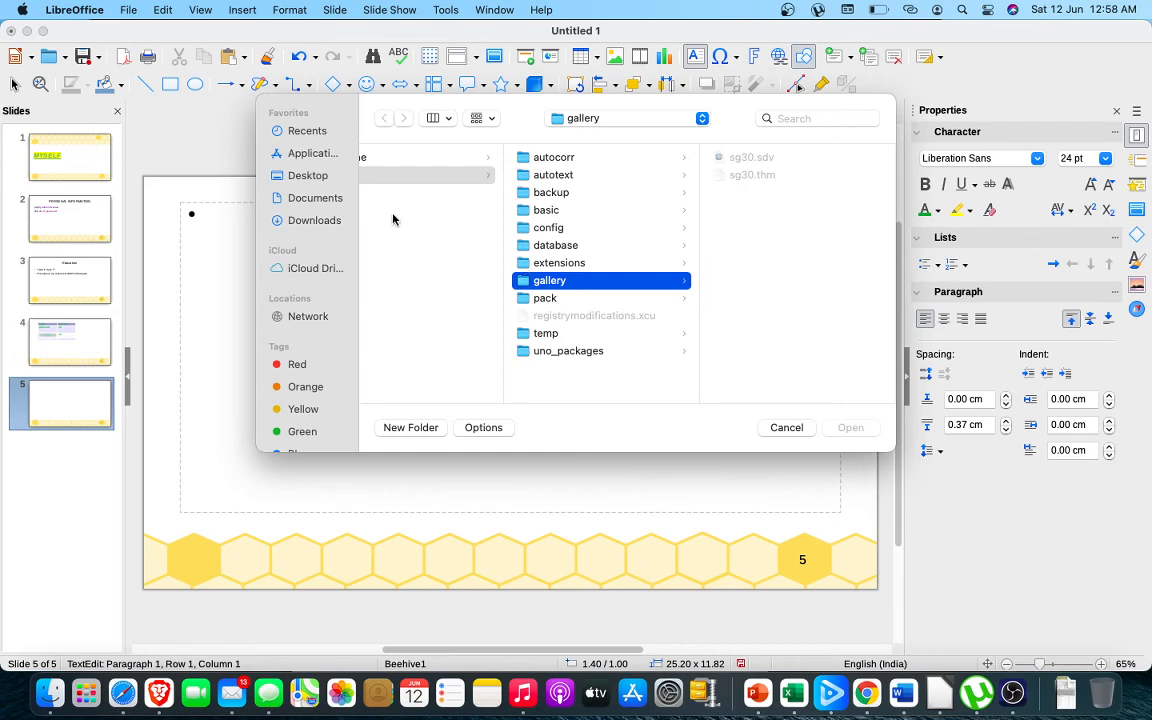
pyautogui.click(326, 228)
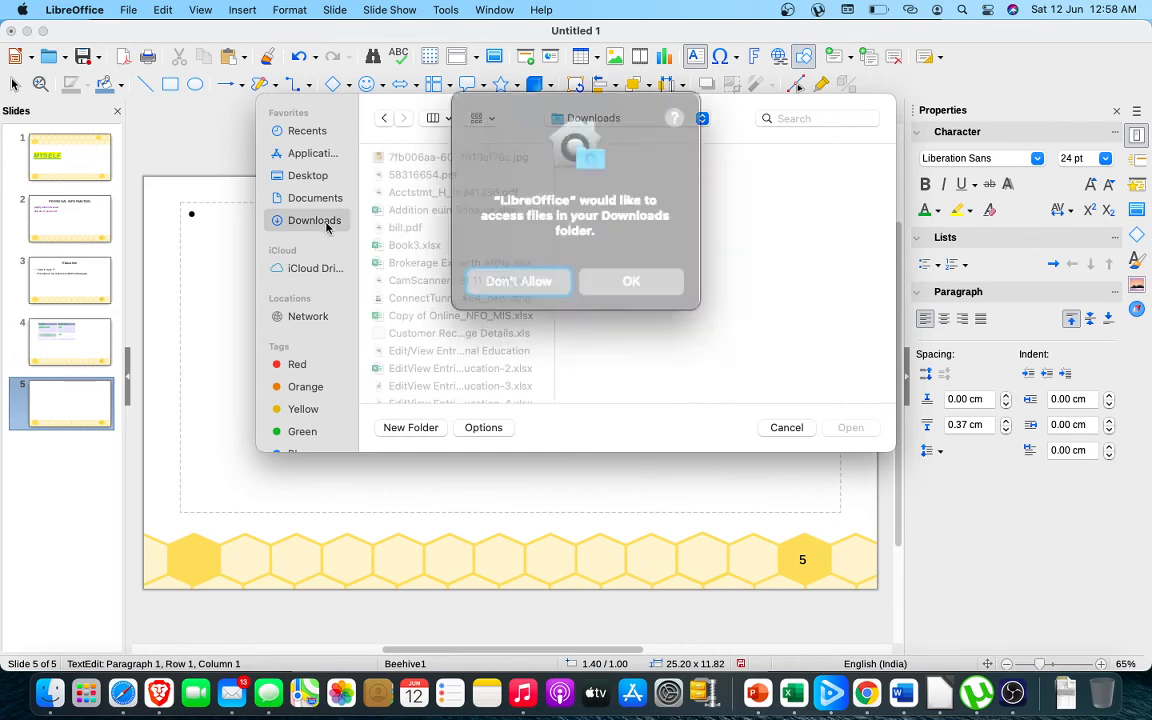
pyautogui.click(622, 265)
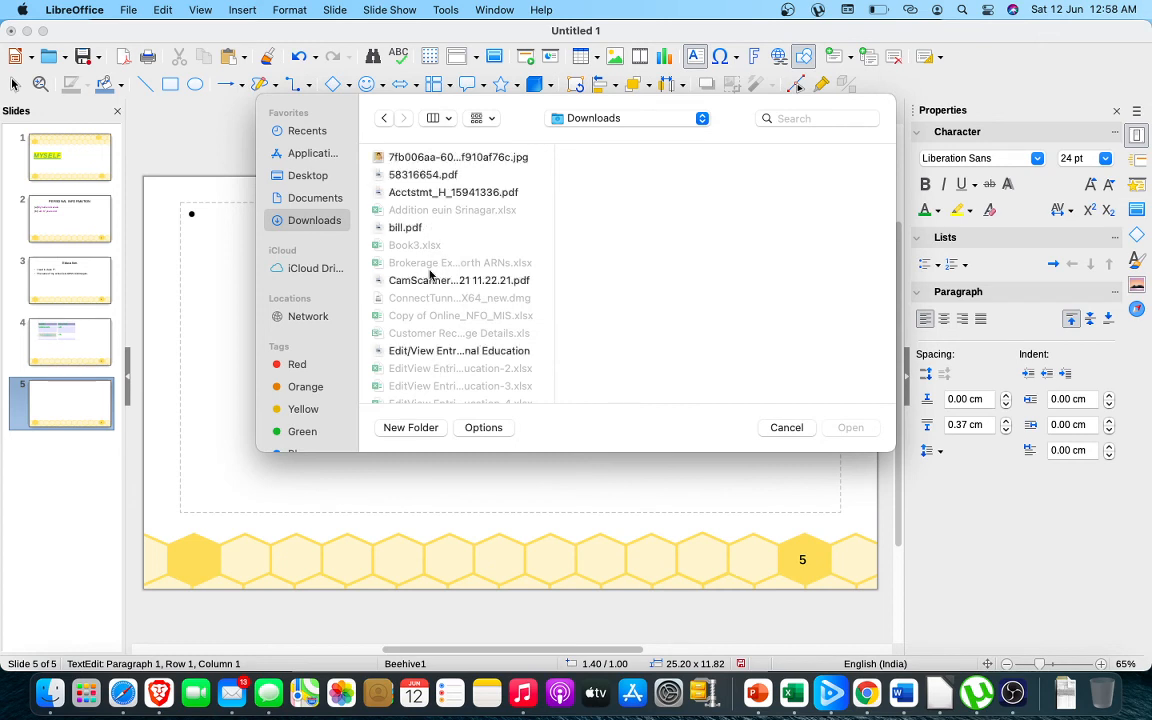
pyautogui.click(483, 158)
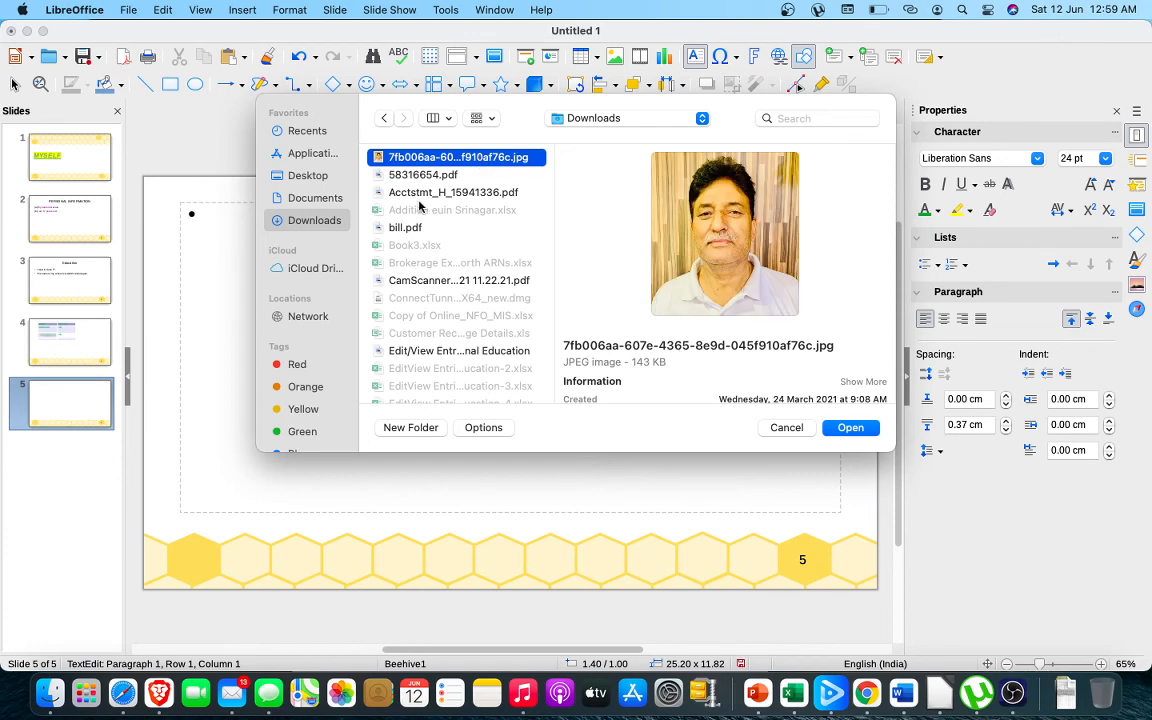
pyautogui.press('Down')
pyautogui.press('Down')
pyautogui.press('Down')
pyautogui.press('Down')
pyautogui.press('Down')
pyautogui.press('Down')
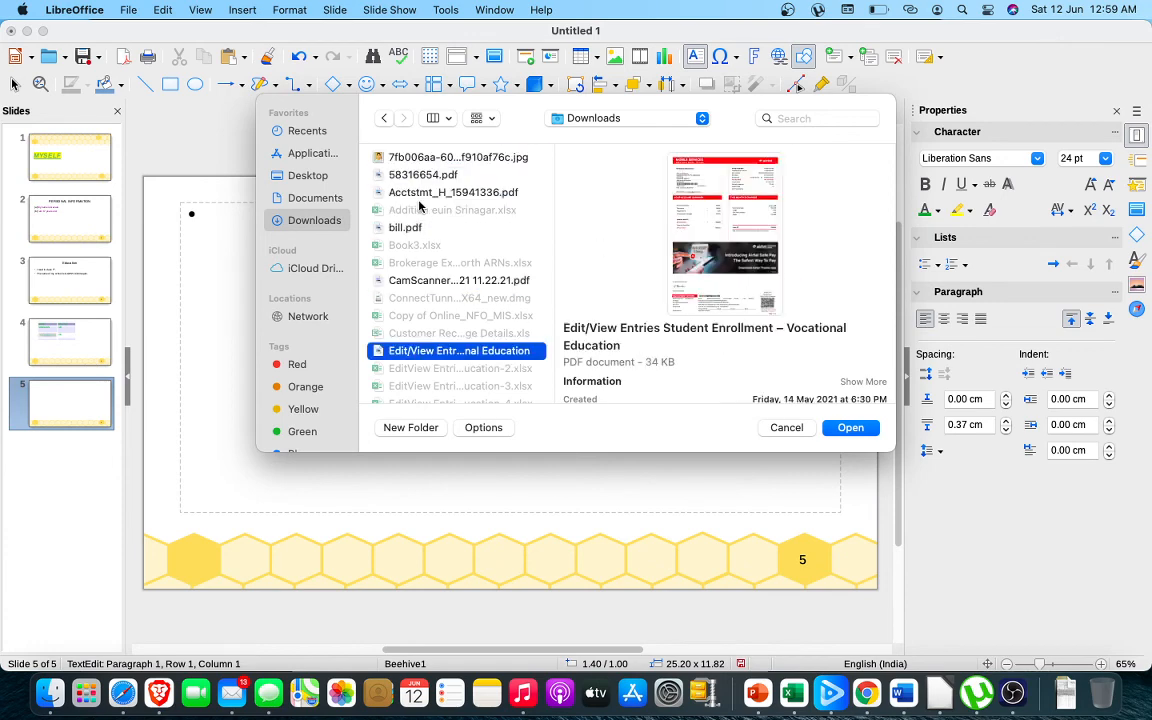
pyautogui.press('Down')
pyautogui.press('Down')
pyautogui.press('Down')
pyautogui.press('Down')
pyautogui.press('Down')
pyautogui.press('Down')
pyautogui.press('Down')
pyautogui.press('Down')
pyautogui.press('Down')
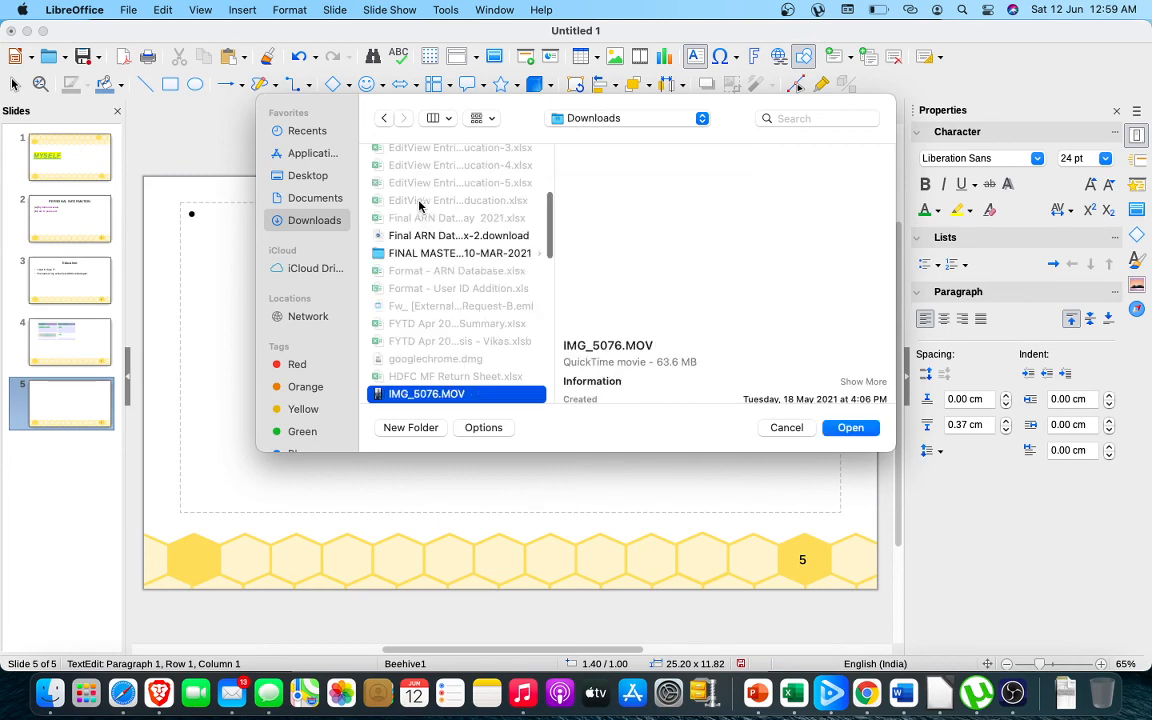
pyautogui.press('Down')
pyautogui.press('Down')
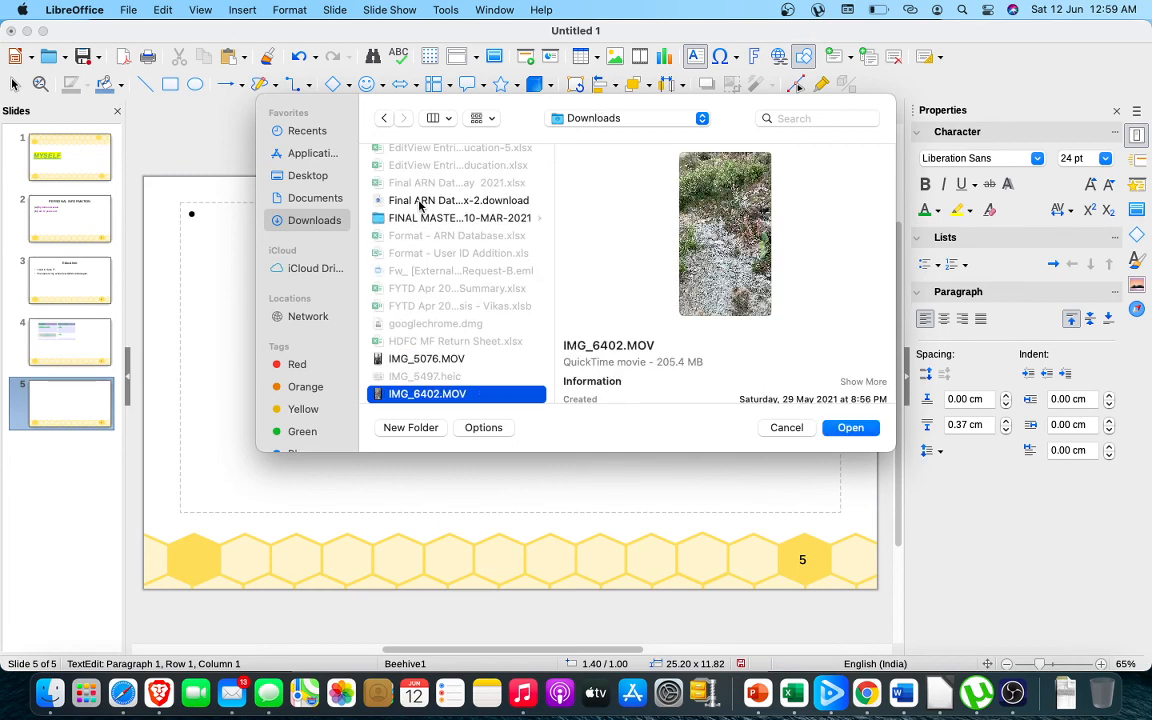
pyautogui.click(849, 428)
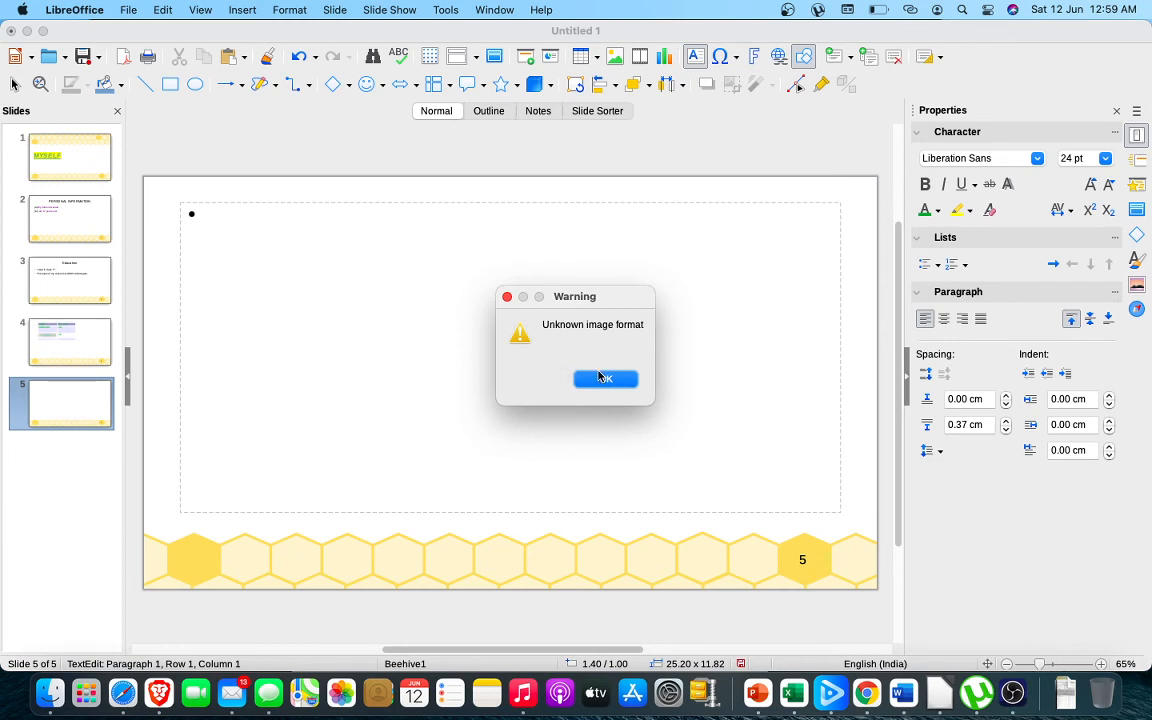
pyautogui.click(603, 382)
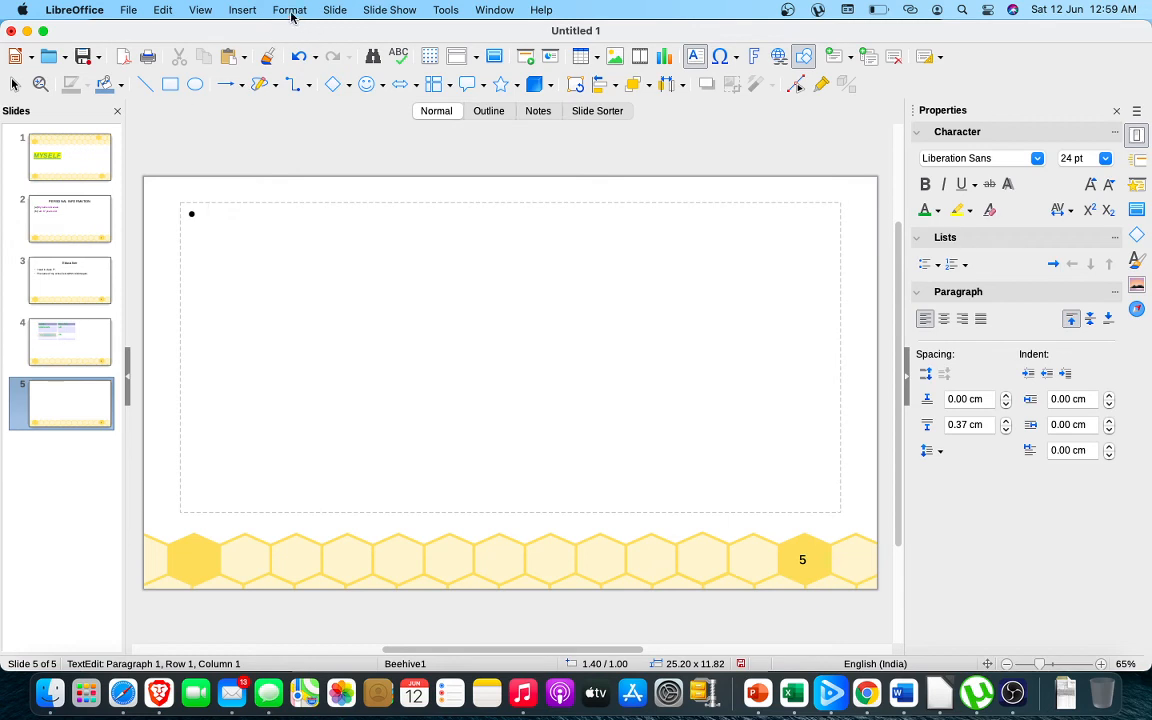
# Browse the previews of the files in the Downloads folder for an image to insert on slide 5
pyautogui.click(243, 10)
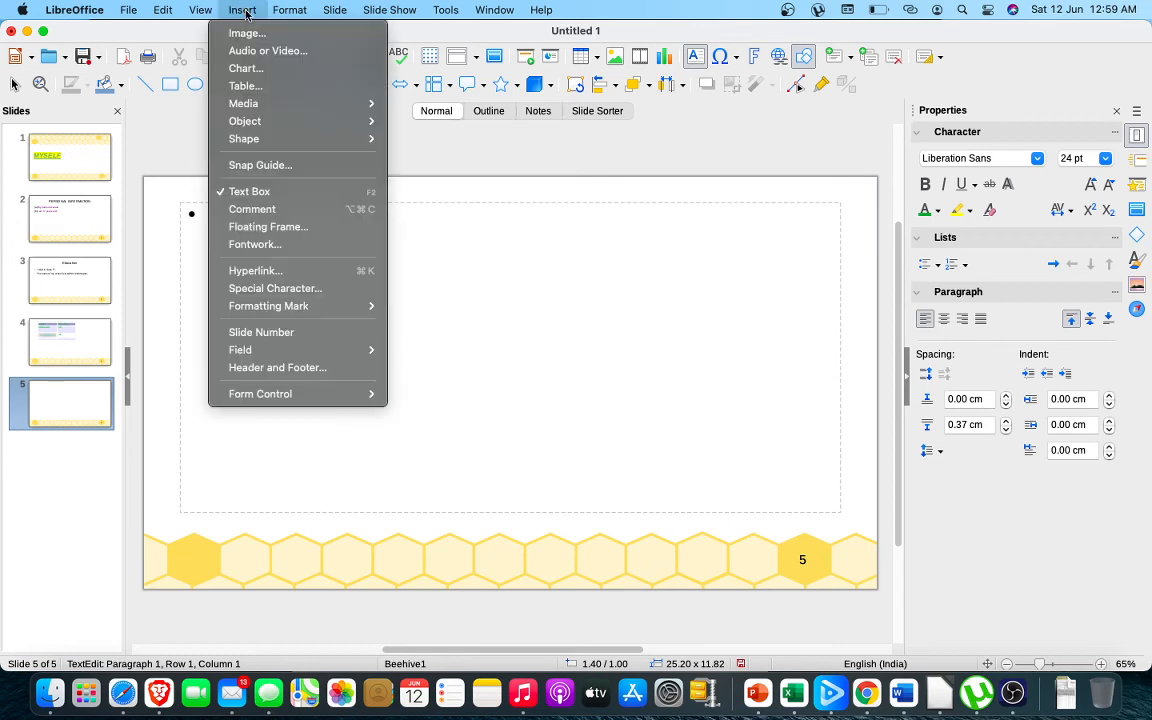
pyautogui.click(277, 36)
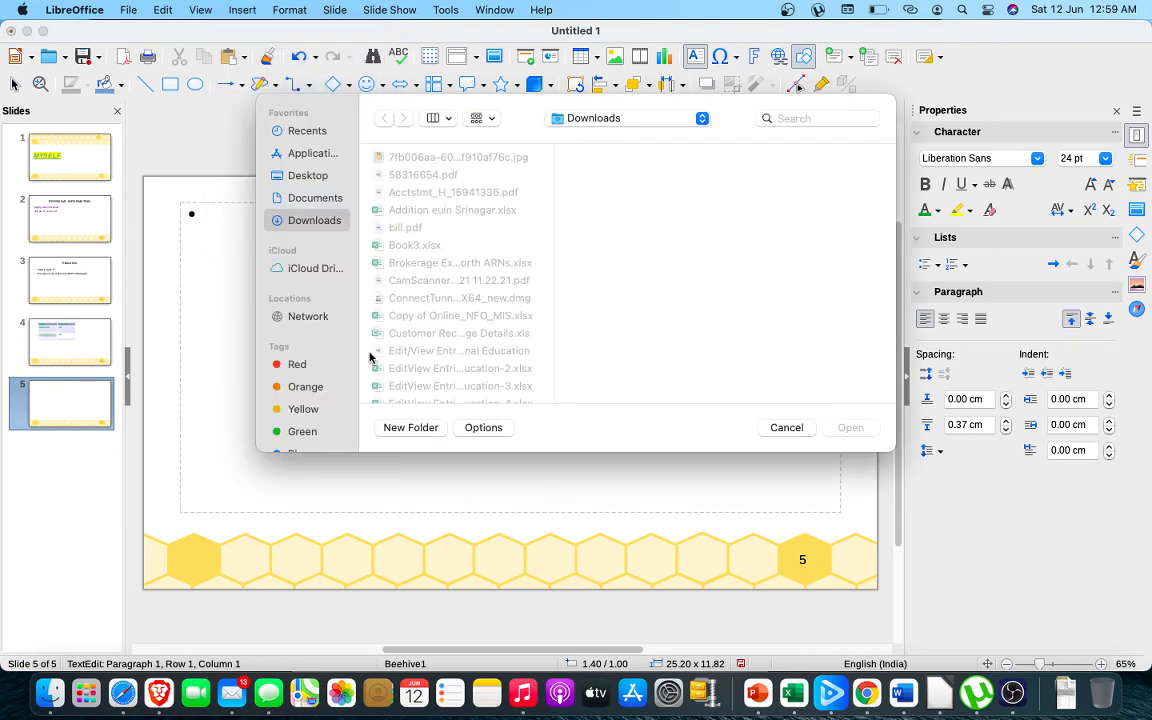
pyautogui.click(470, 283)
pyautogui.press('Down')
pyautogui.press('Down')
pyautogui.press('Down')
pyautogui.press('Down')
pyautogui.press('Down')
pyautogui.press('Down')
pyautogui.press('Down')
pyautogui.press('Down')
pyautogui.press('Down')
pyautogui.press('Down')
pyautogui.press('Down')
pyautogui.press('Down')
pyautogui.press('Down')
pyautogui.press('Down')
pyautogui.press('Down')
pyautogui.press('Down')
pyautogui.press('Down')
pyautogui.press('Down')
pyautogui.press('Down')
pyautogui.press('Down')
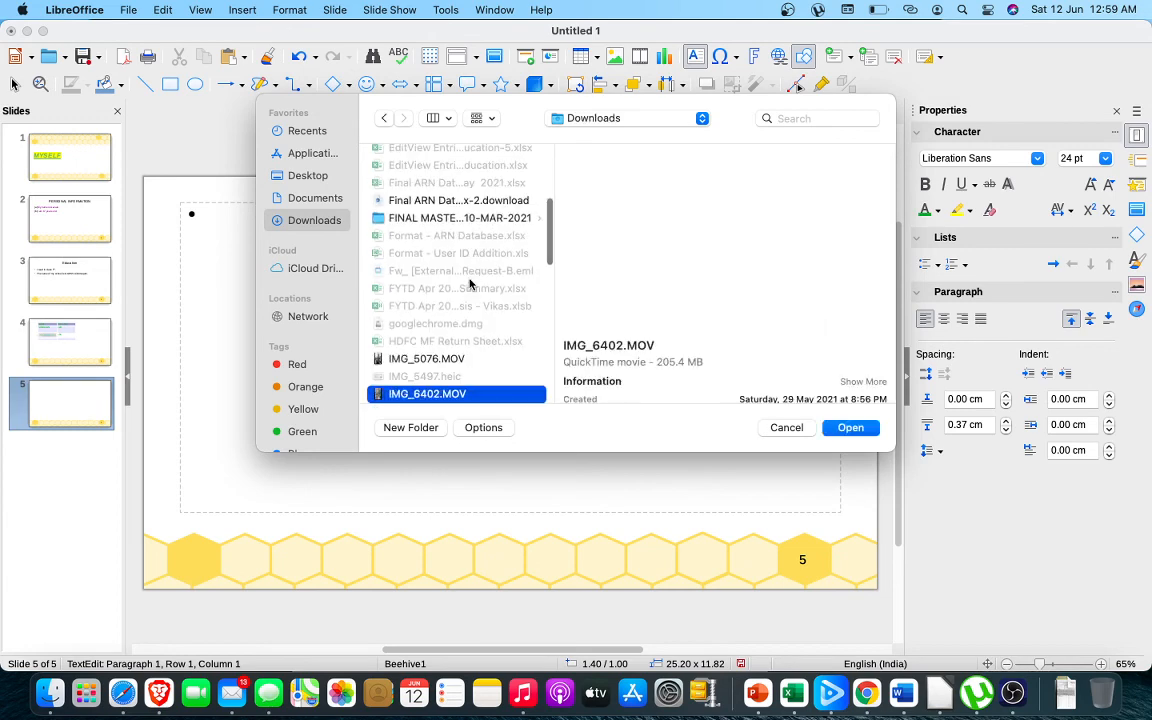
pyautogui.press('Down')
pyautogui.press('Down')
pyautogui.press('Down')
pyautogui.press('Down')
pyautogui.press('Down')
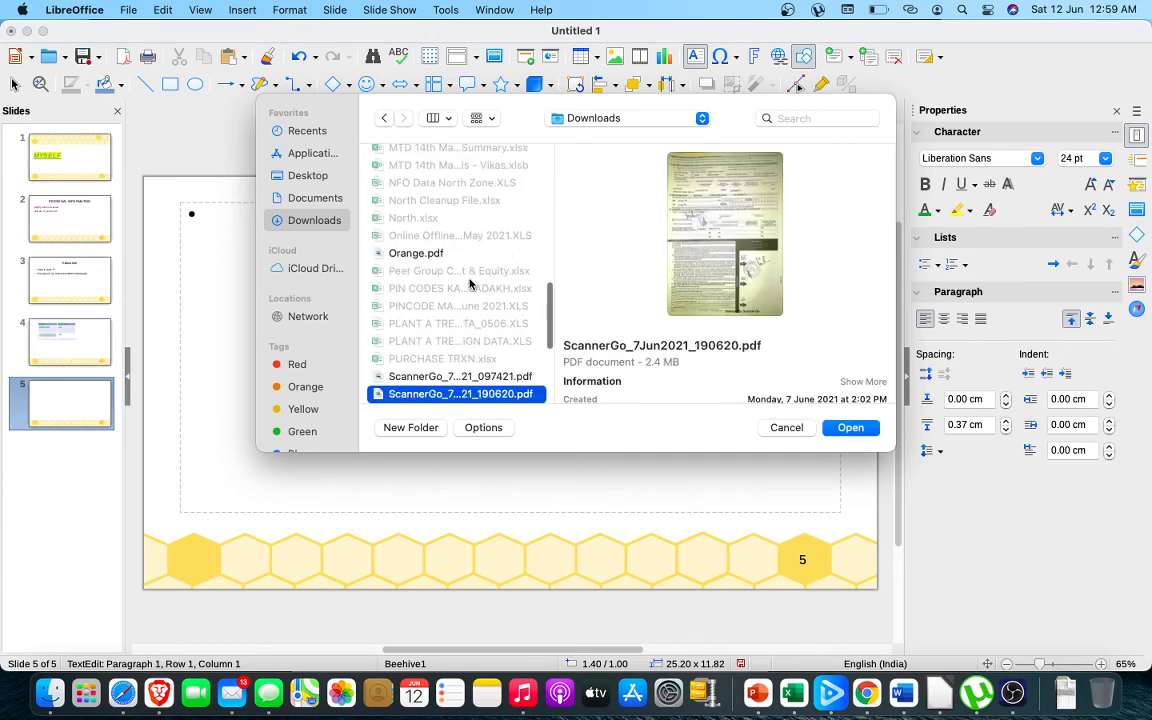
pyautogui.press('Down')
pyautogui.press('Down')
pyautogui.press('Down')
pyautogui.press('Down')
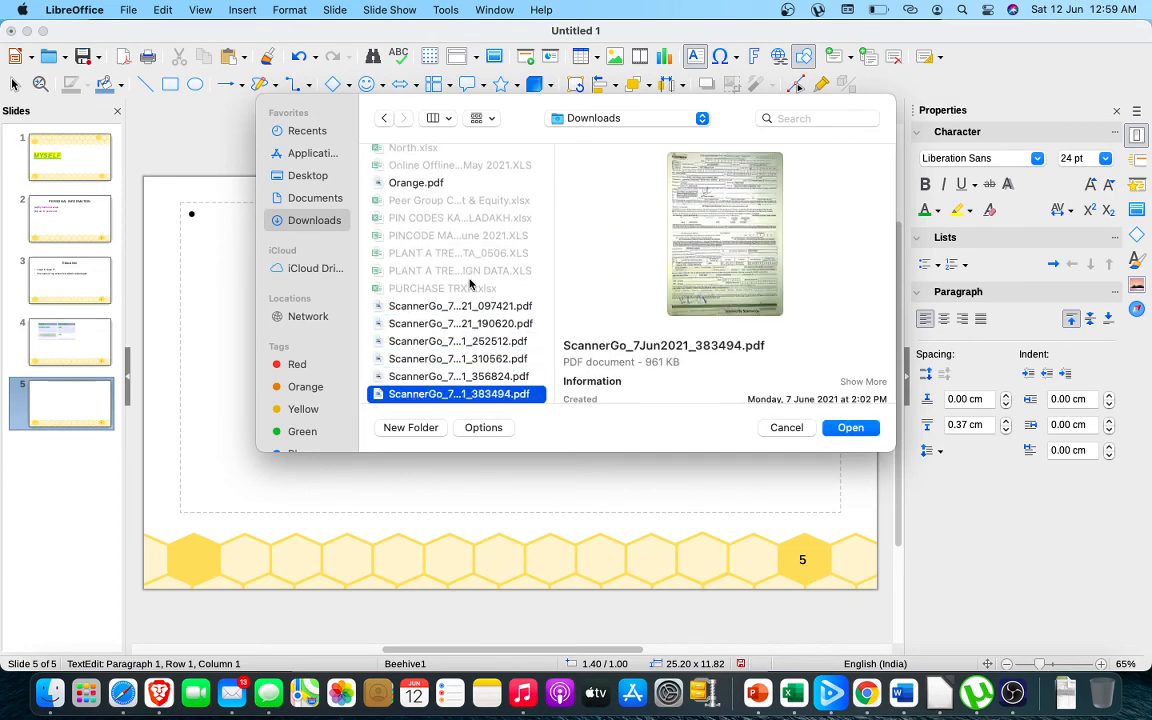
pyautogui.press('Down')
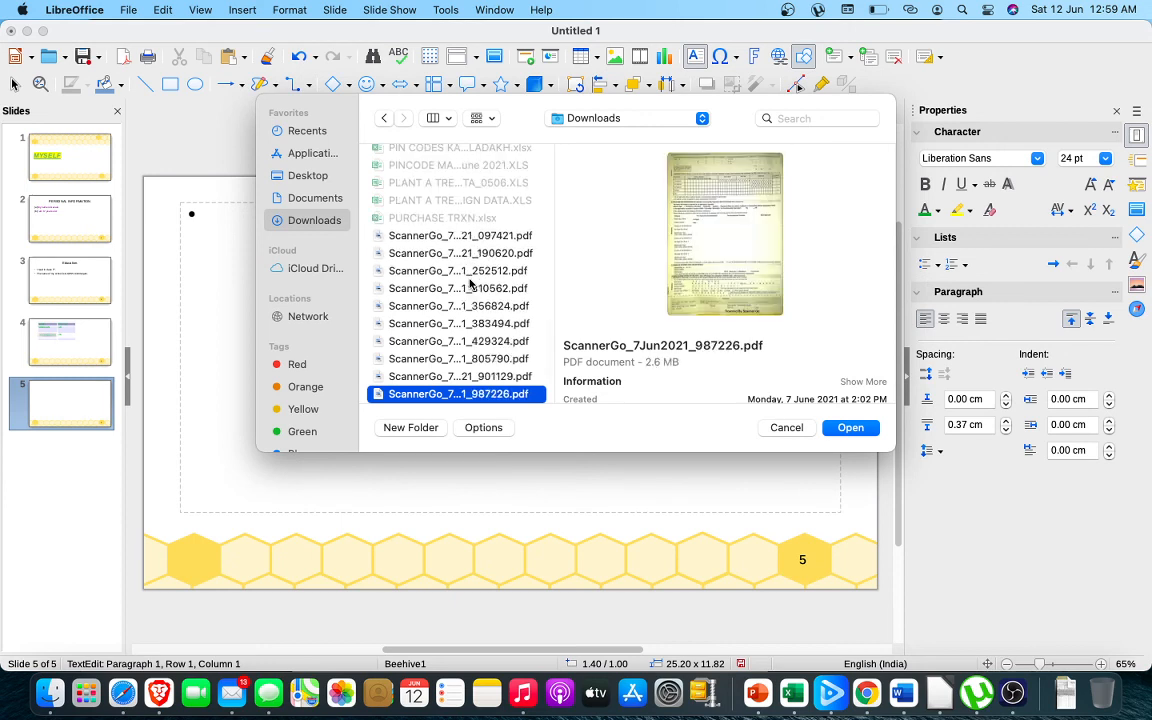
pyautogui.press('Up')
pyautogui.press('Up')
pyautogui.press('Up')
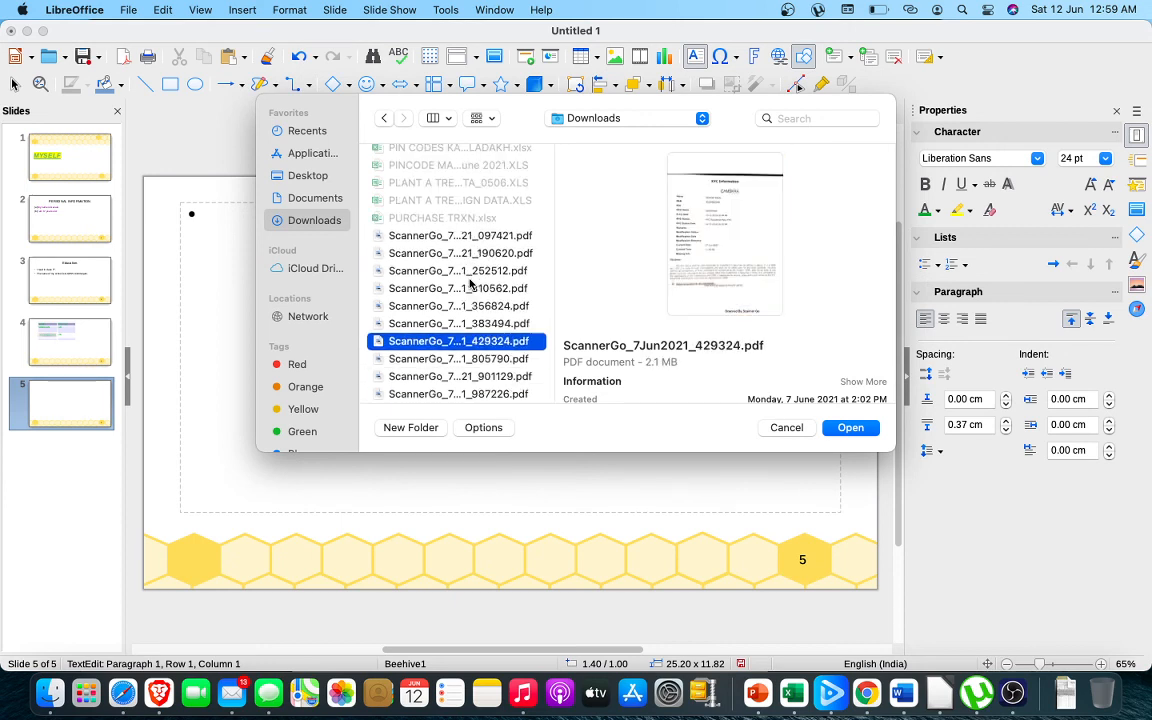
# Insert the image IMG_4329.JPG from the "photos n vedios" folder in Documents into slide 5
pyautogui.click(300, 198)
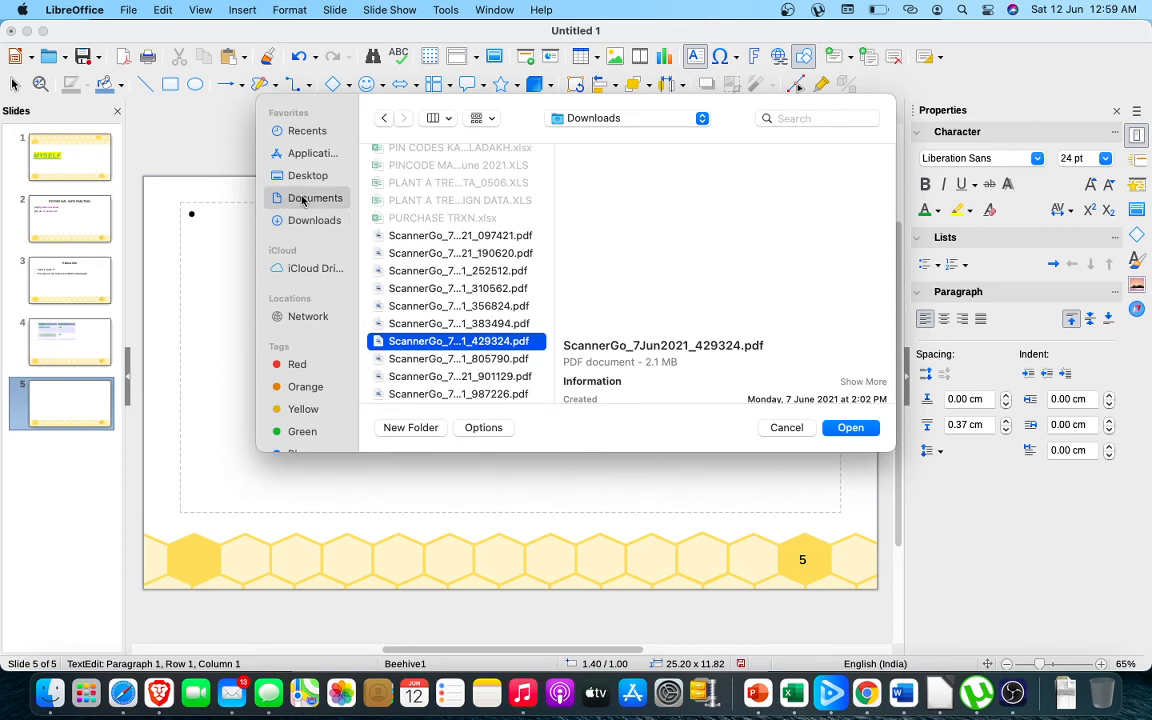
pyautogui.click(436, 283)
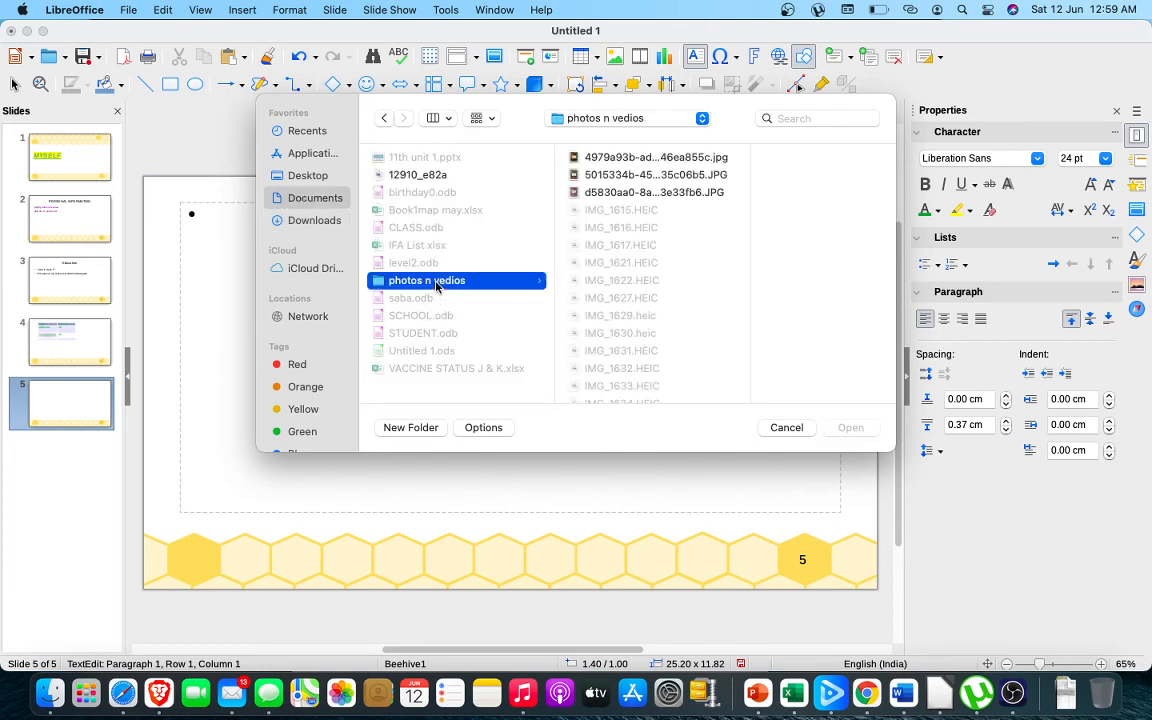
pyautogui.click(704, 194)
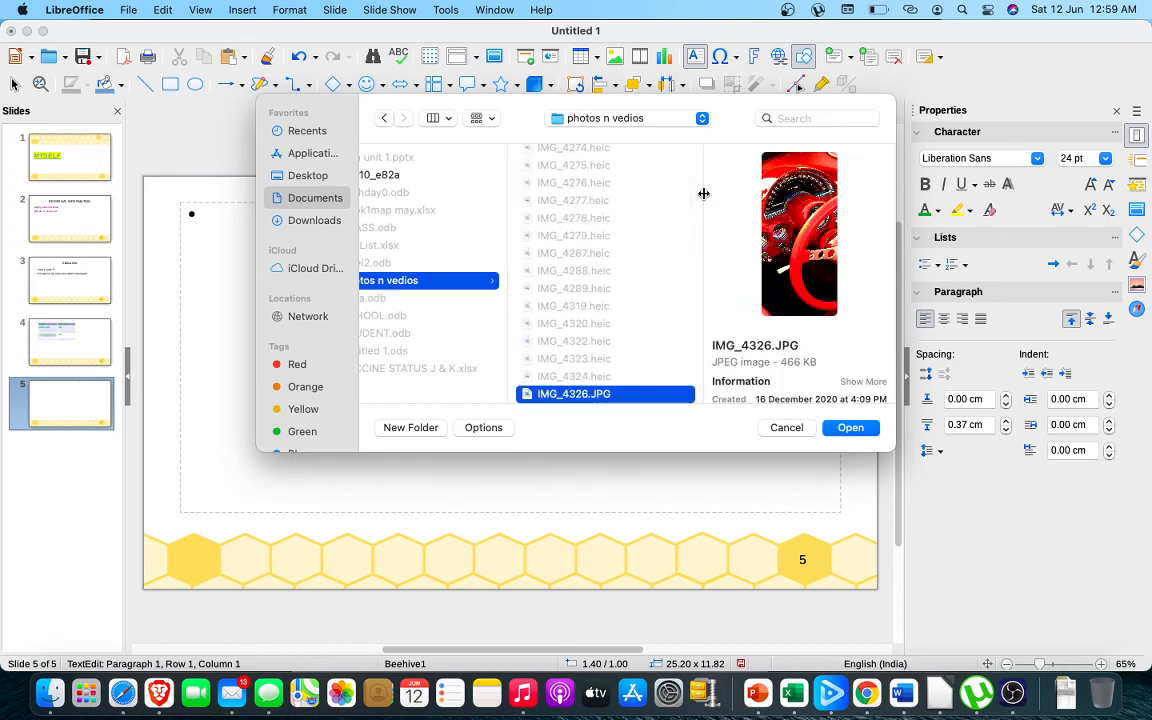
pyautogui.press('Down')
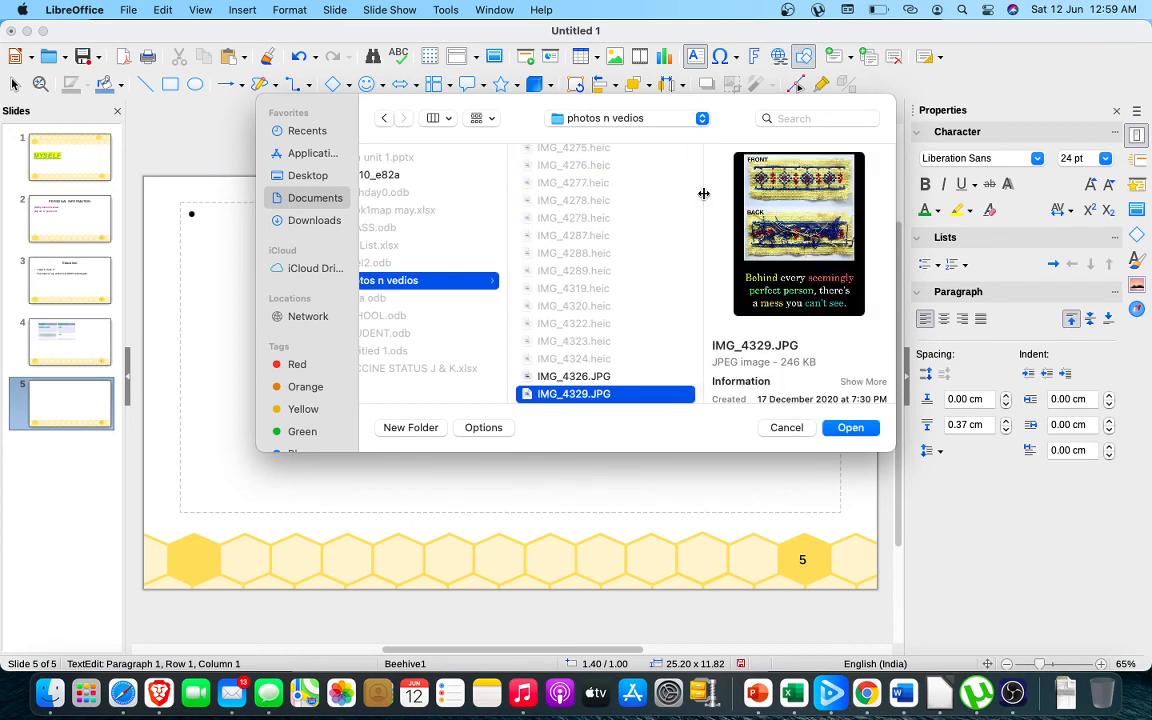
pyautogui.click(850, 428)
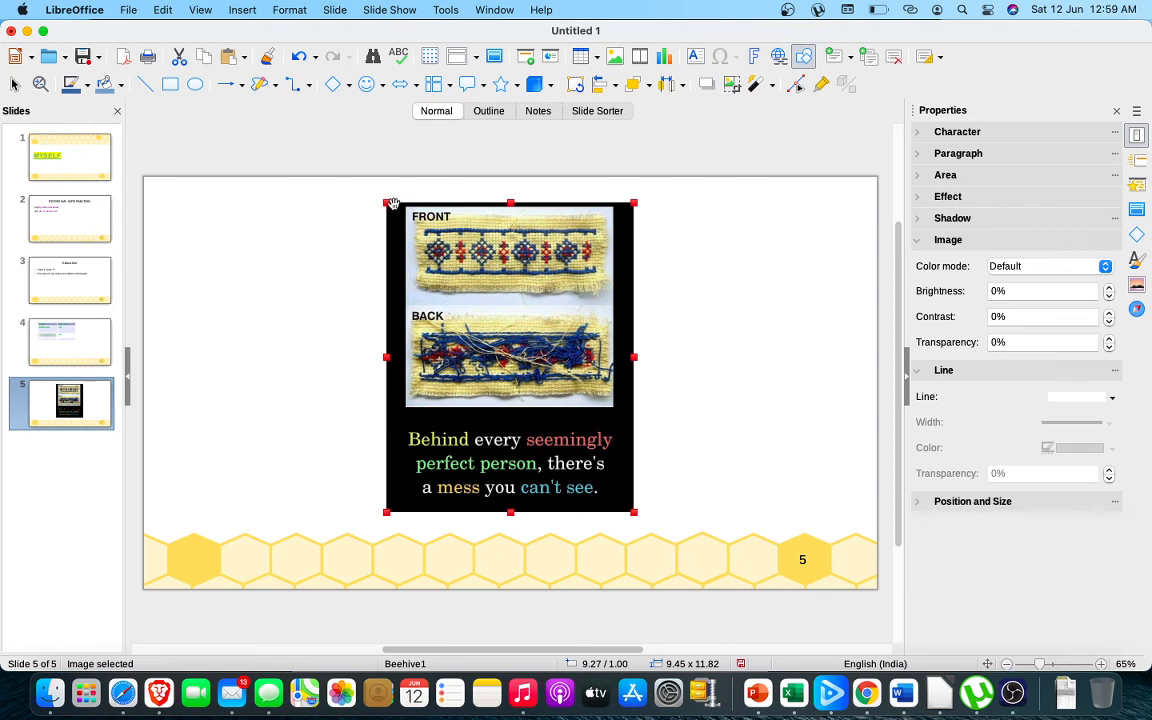
# Shrink the inserted image to about 6.25 × 7.82 cm, and enlarge it to about 9.50 × 11.88 cm
pyautogui.moveTo(387, 204); pyautogui.dragTo(453, 227)
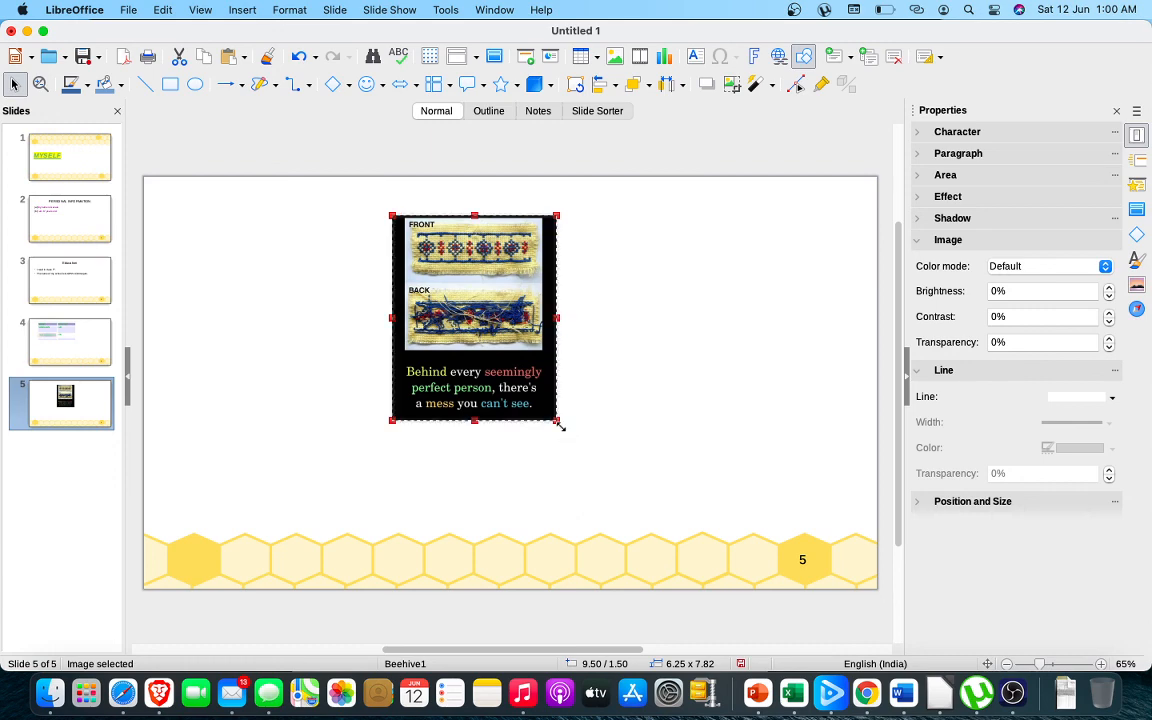
pyautogui.moveTo(557, 421); pyautogui.dragTo(645, 417)
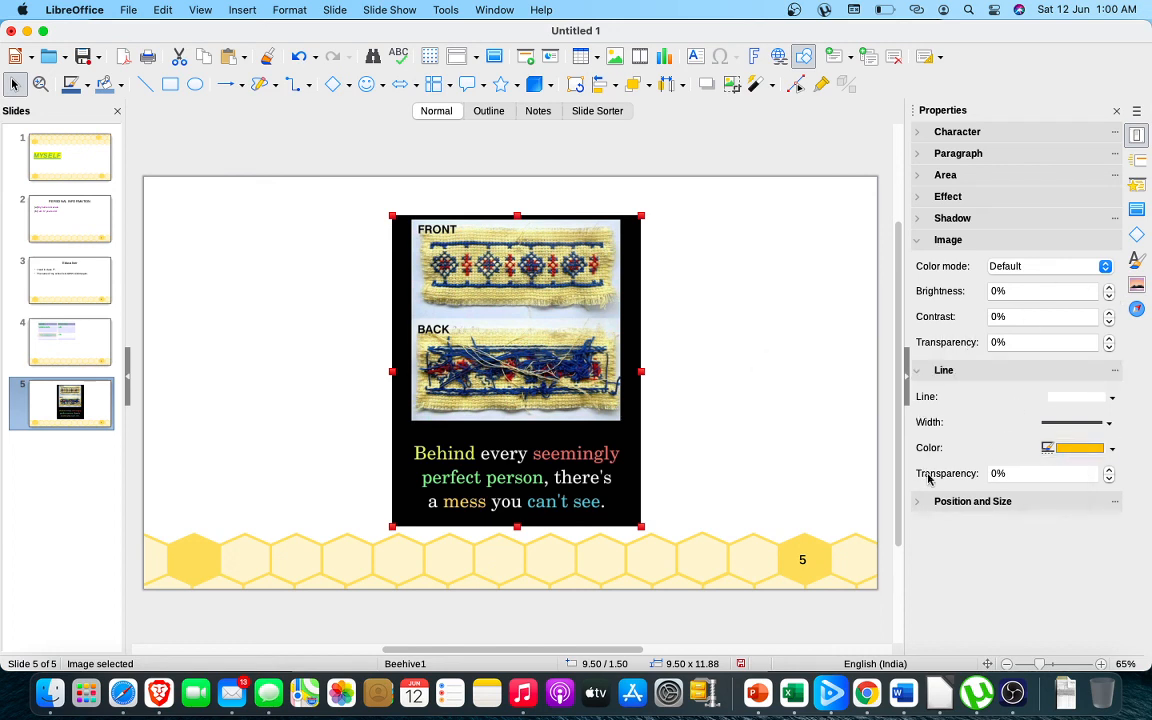
# Give the image a dashed outline in Light Red 1 and deselect it
pyautogui.click(1110, 424)
pyautogui.click(1005, 570)
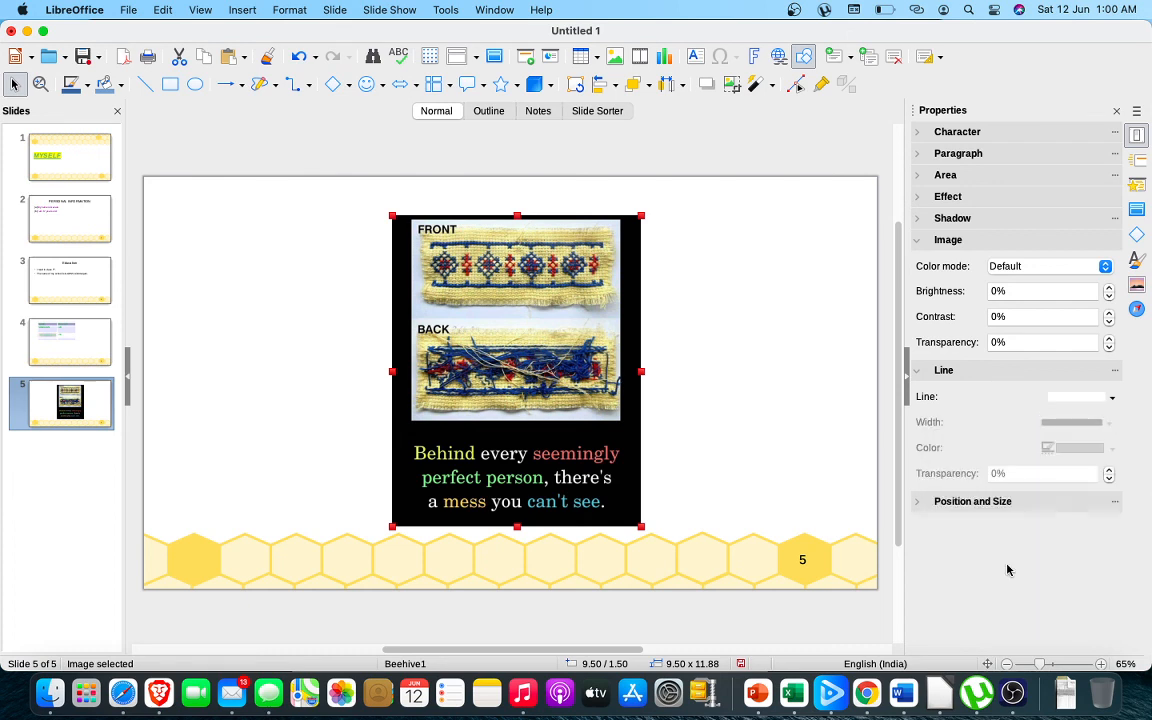
pyautogui.click(1112, 398)
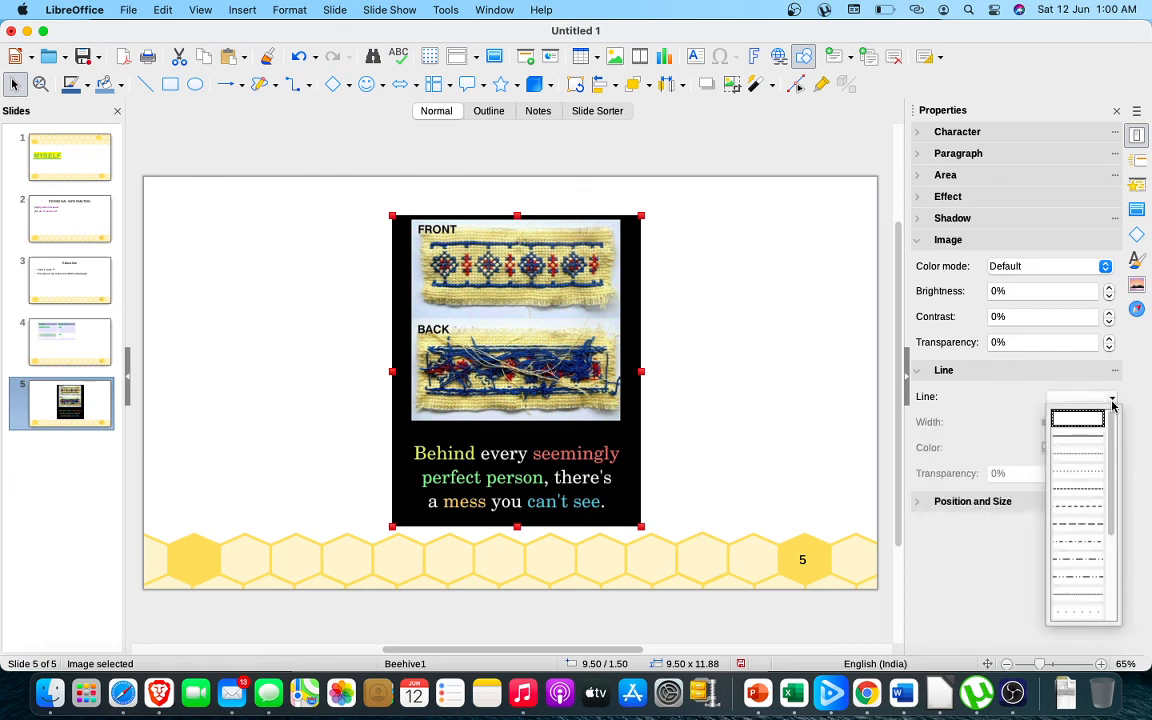
pyautogui.click(1076, 488)
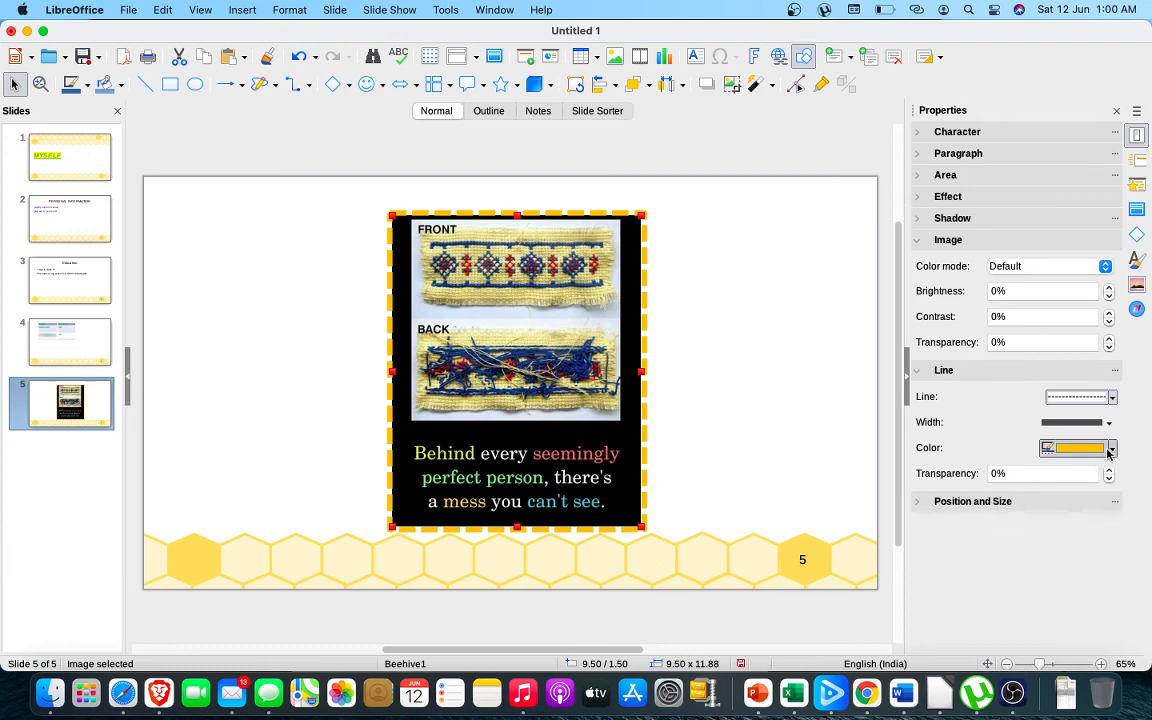
pyautogui.click(1110, 449)
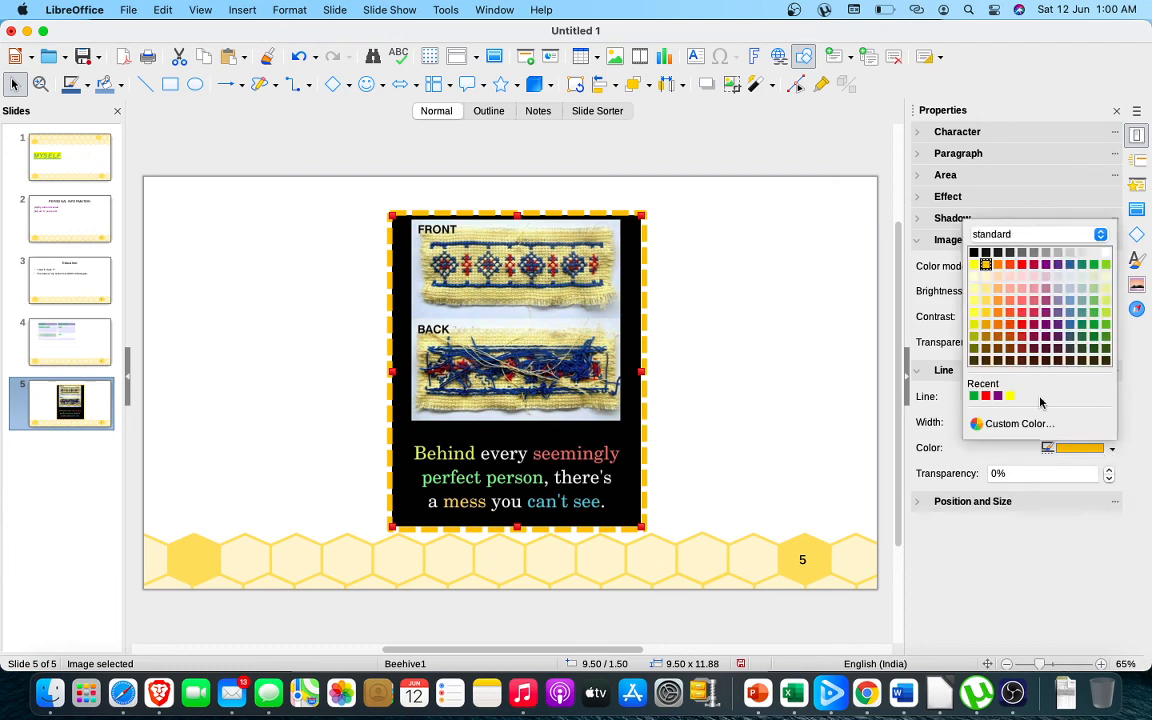
pyautogui.click(1022, 314)
pyautogui.click(772, 440)
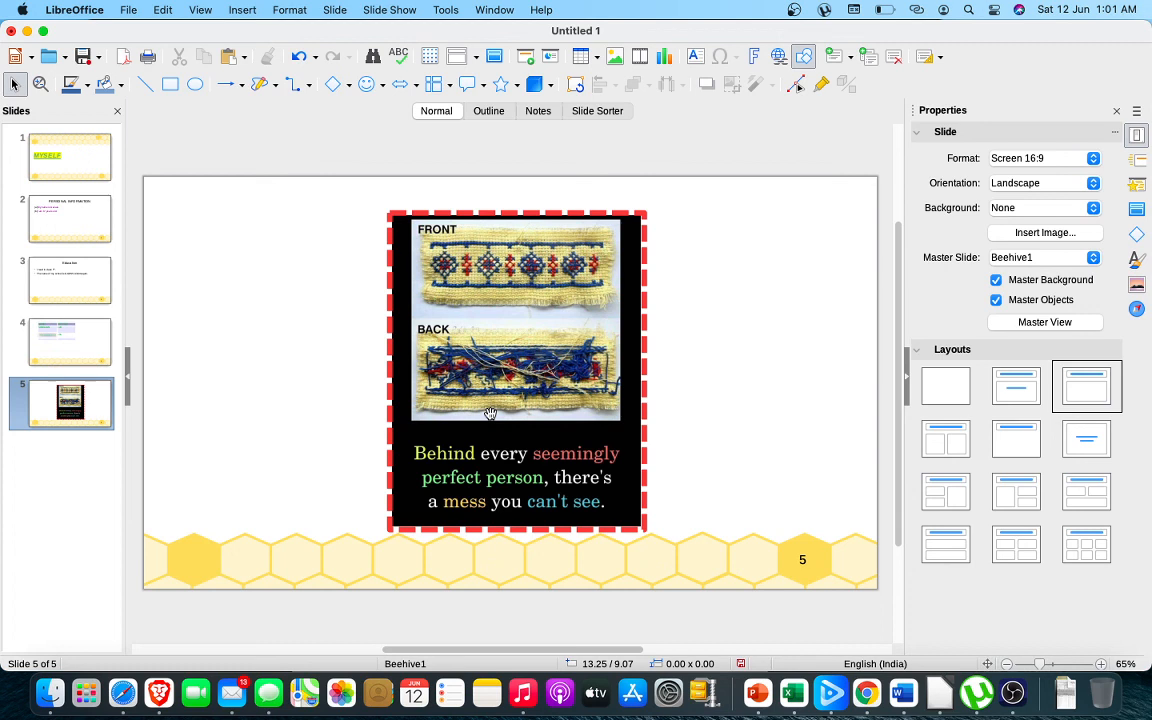
# Review slides 1, 4 and 5 and the list of available view options
pyautogui.click(98, 174)
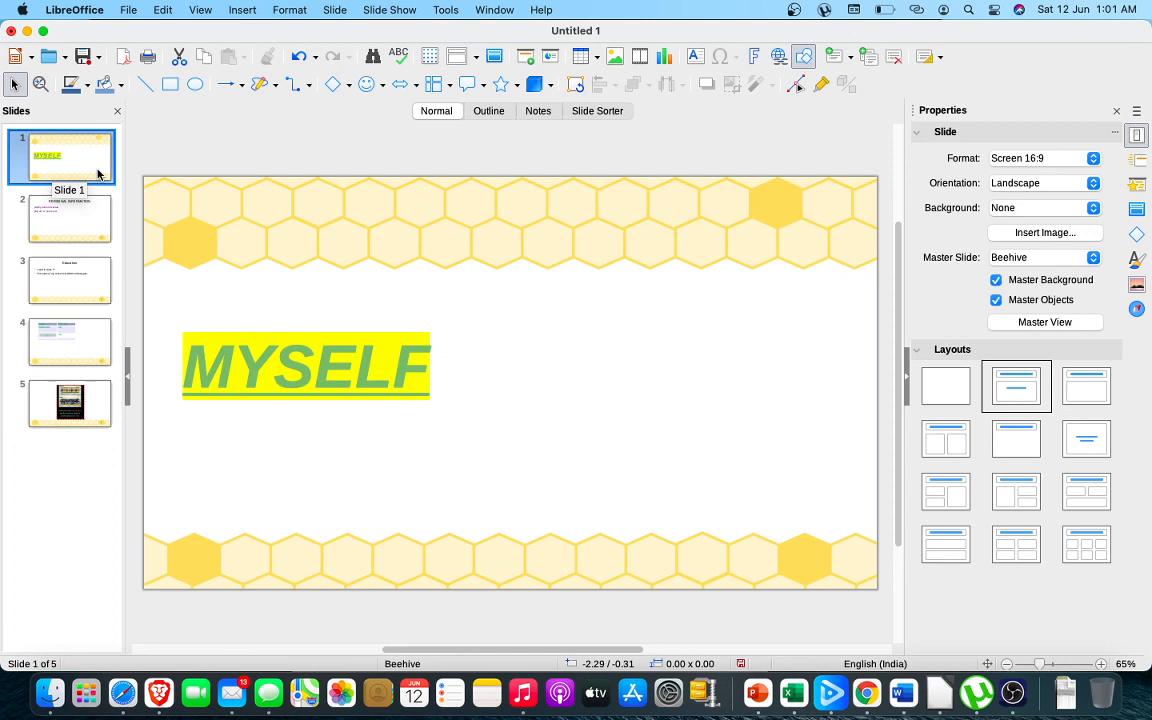
pyautogui.click(201, 10)
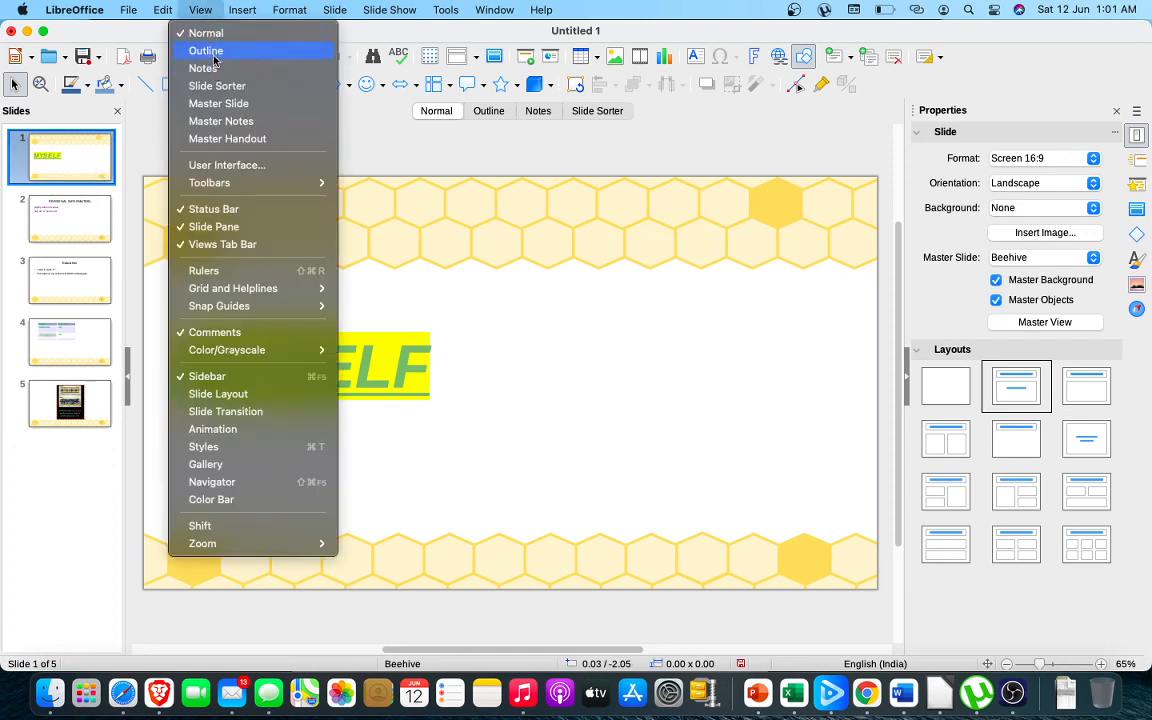
pyautogui.click(437, 299)
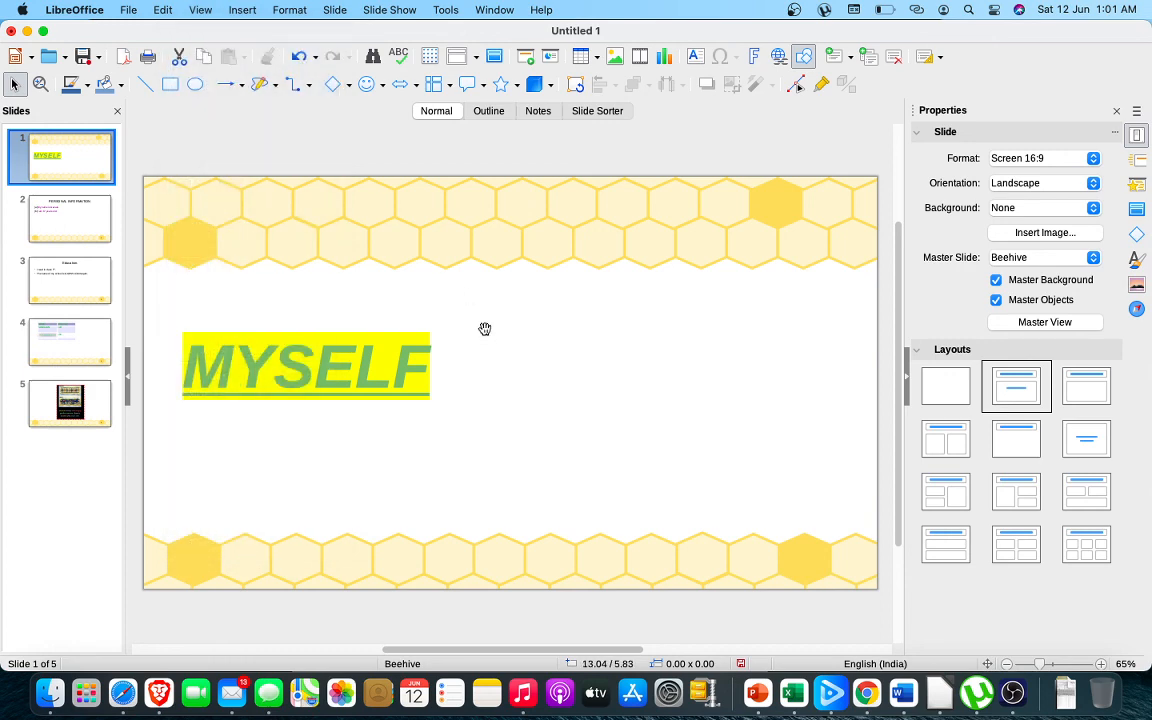
pyautogui.click(74, 346)
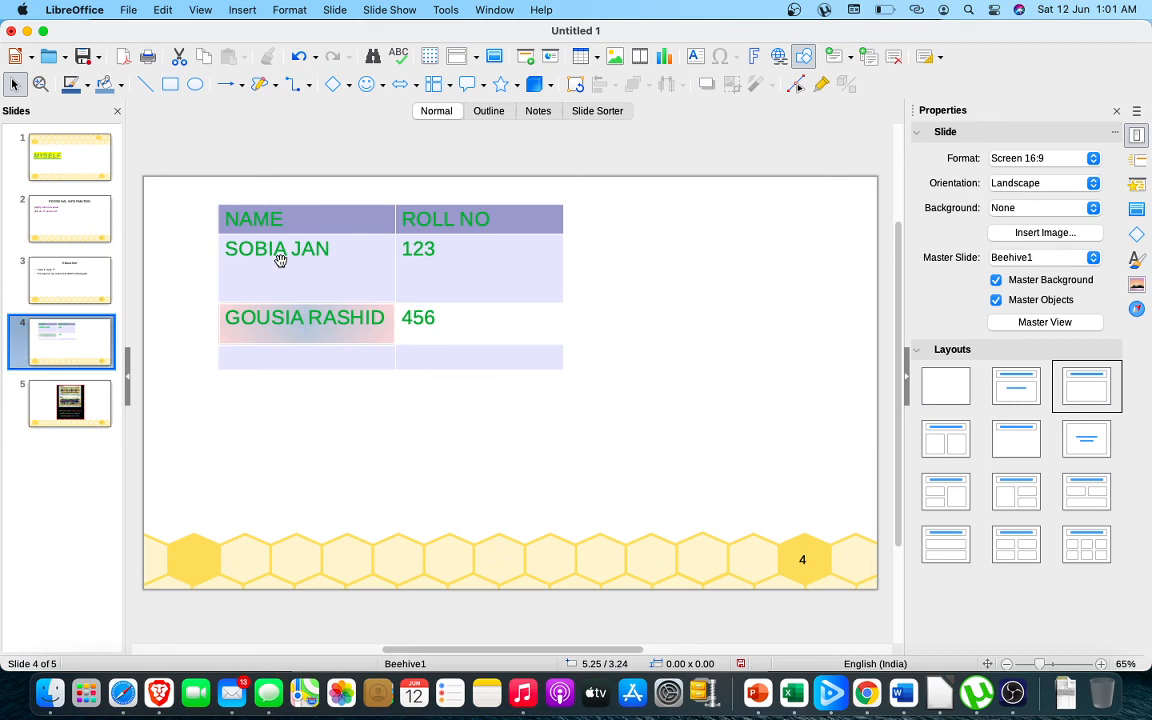
pyautogui.click(94, 399)
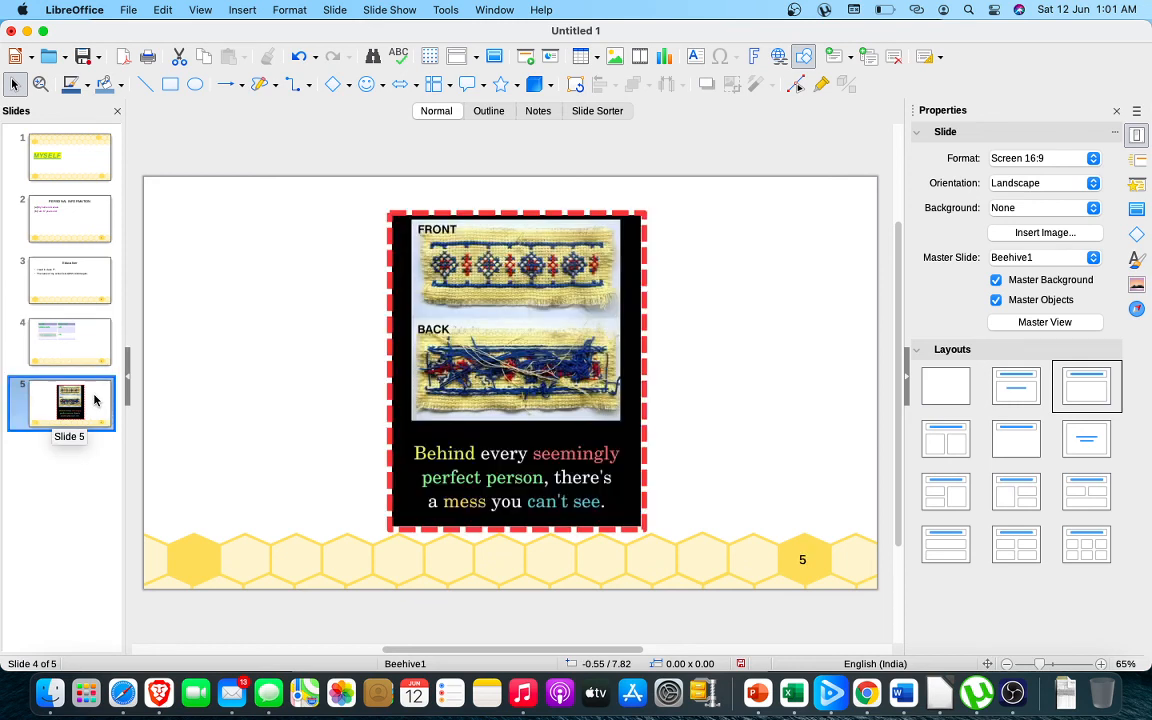